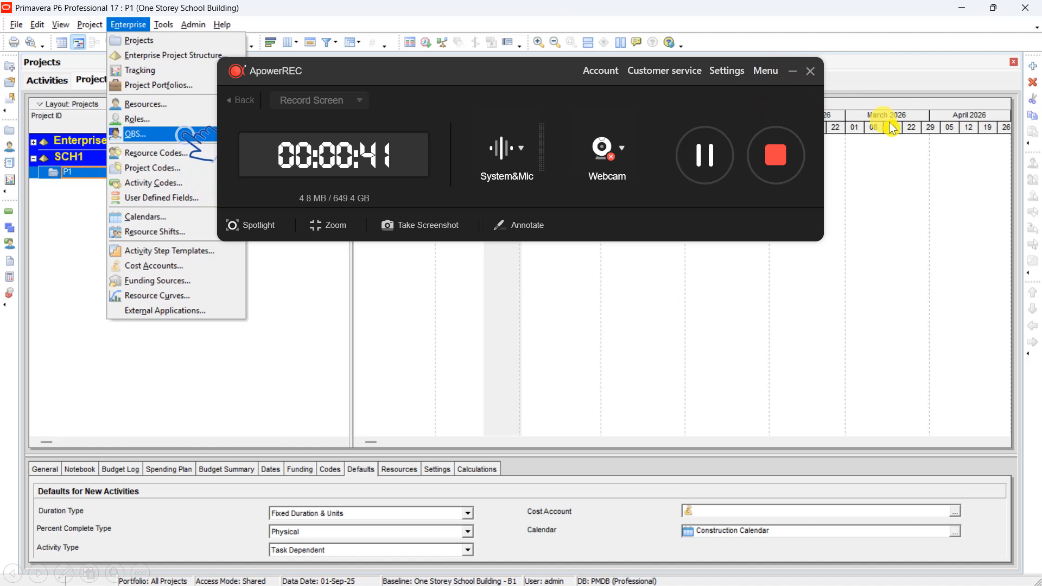
# - Switch to the Primavera P6 lecture presentation window and return to its running PowerPoint slide show
pyautogui.hotkey('alt', 'Tab')
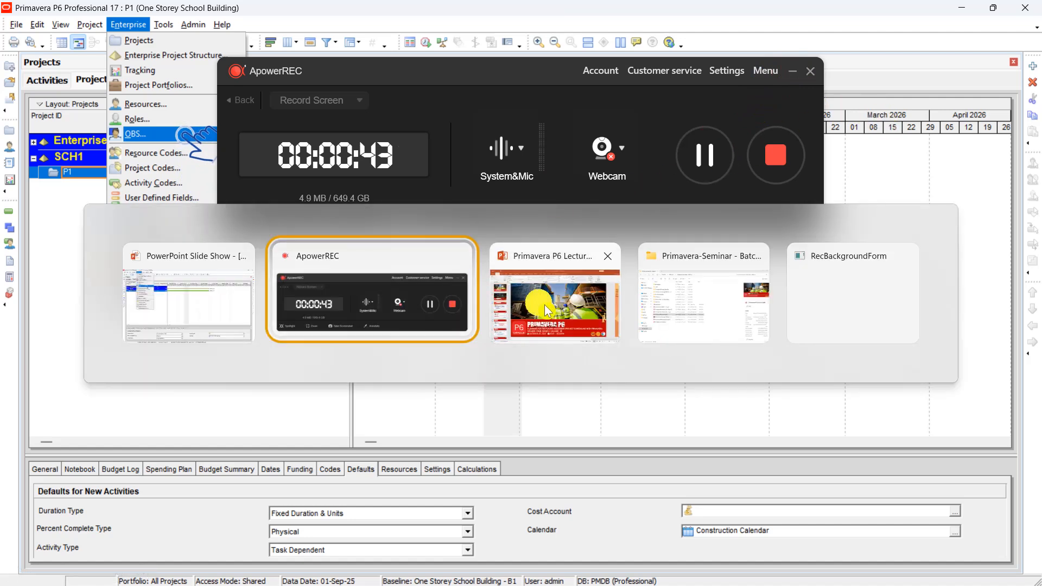
pyautogui.click(525, 304)
pyautogui.hotkey('alt', 'Tab')
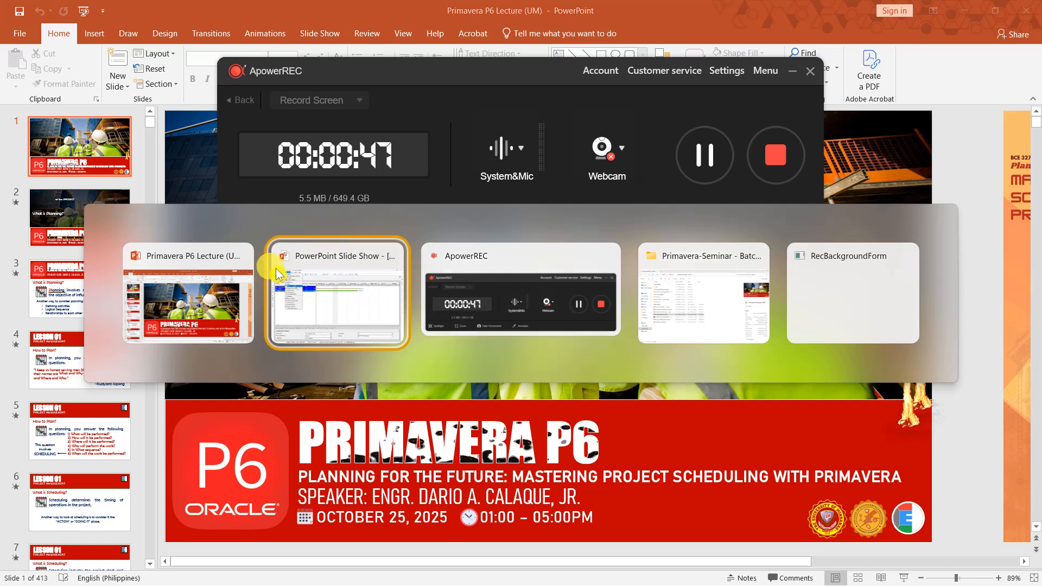
pyautogui.click(330, 313)
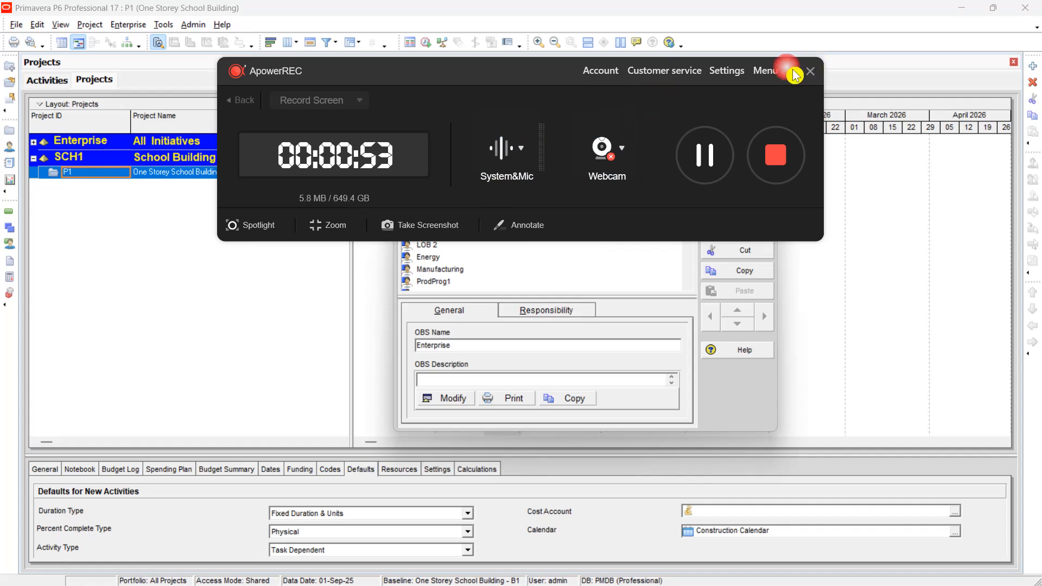
# - Set the Windows display projection mode to Extend and minimize the screen recorder window
pyautogui.press('super+p')
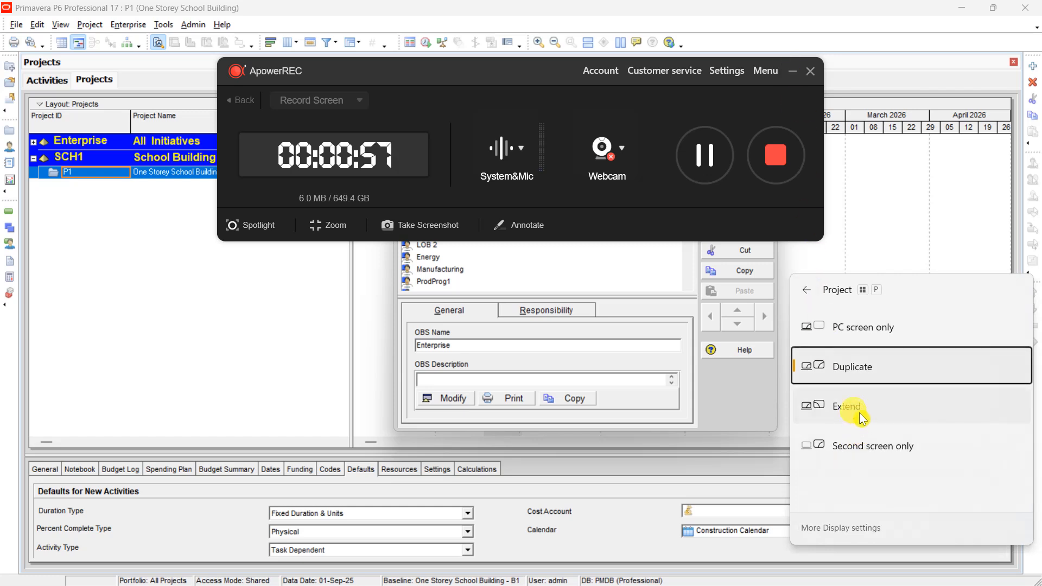
pyautogui.click(836, 407)
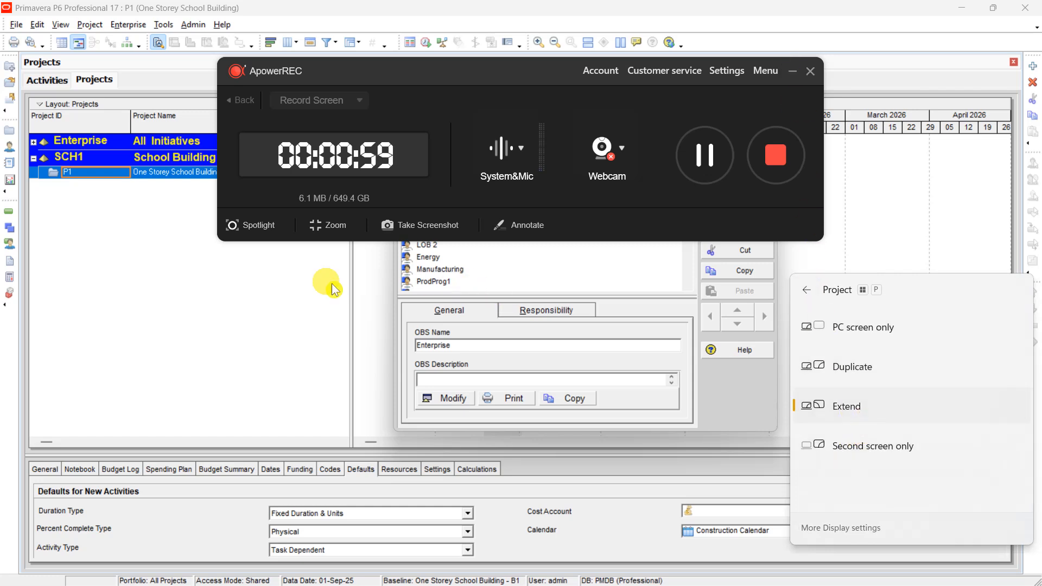
pyautogui.click(326, 344)
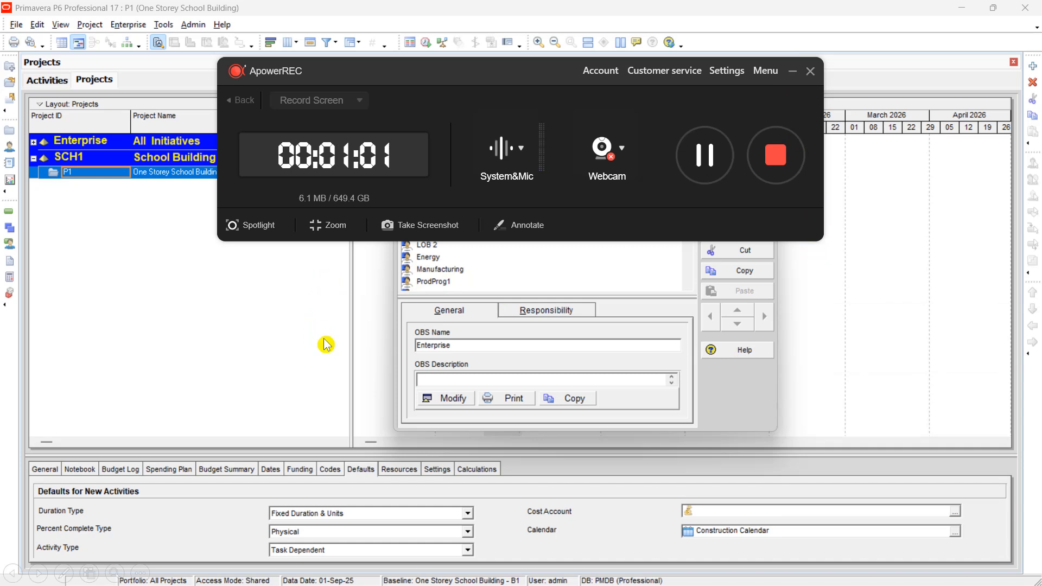
pyautogui.click(796, 70)
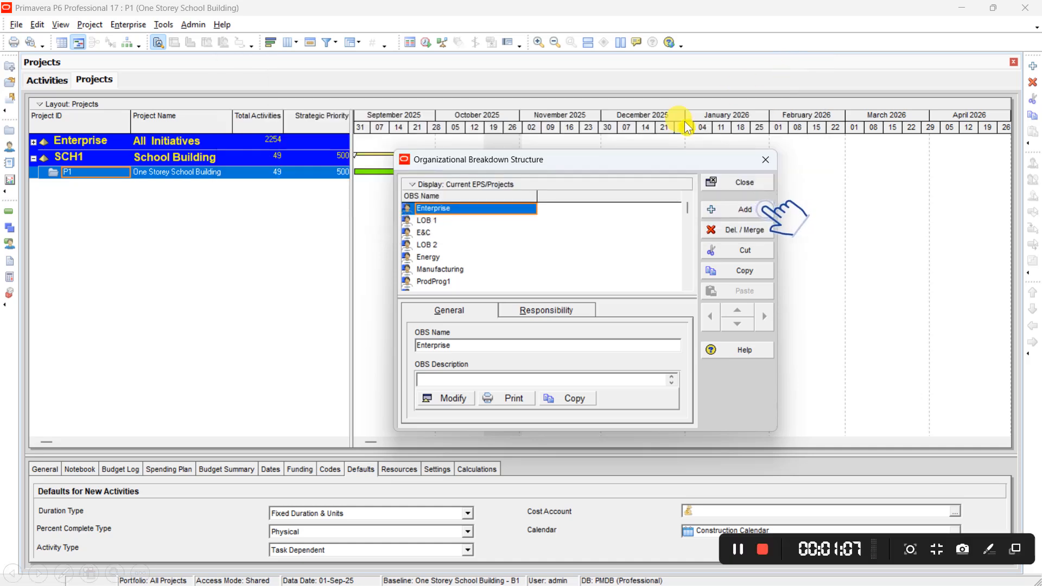
pyautogui.click(653, 144)
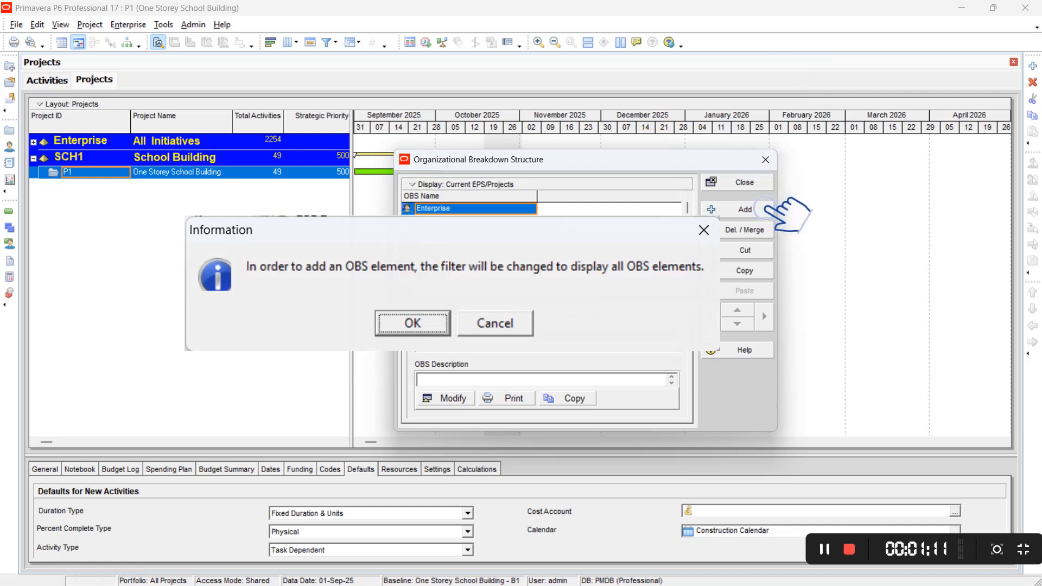
# - Change the display projection mode to Duplicate and back to Extend, with the screen recorder window minimized
pyautogui.press('super+p')
pyautogui.click(869, 366)
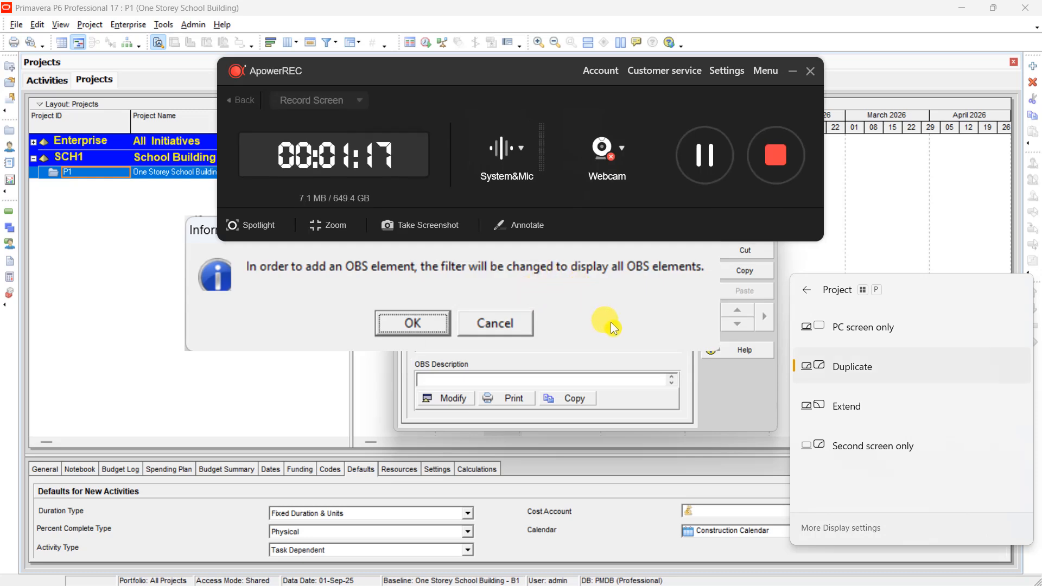
pyautogui.click(856, 414)
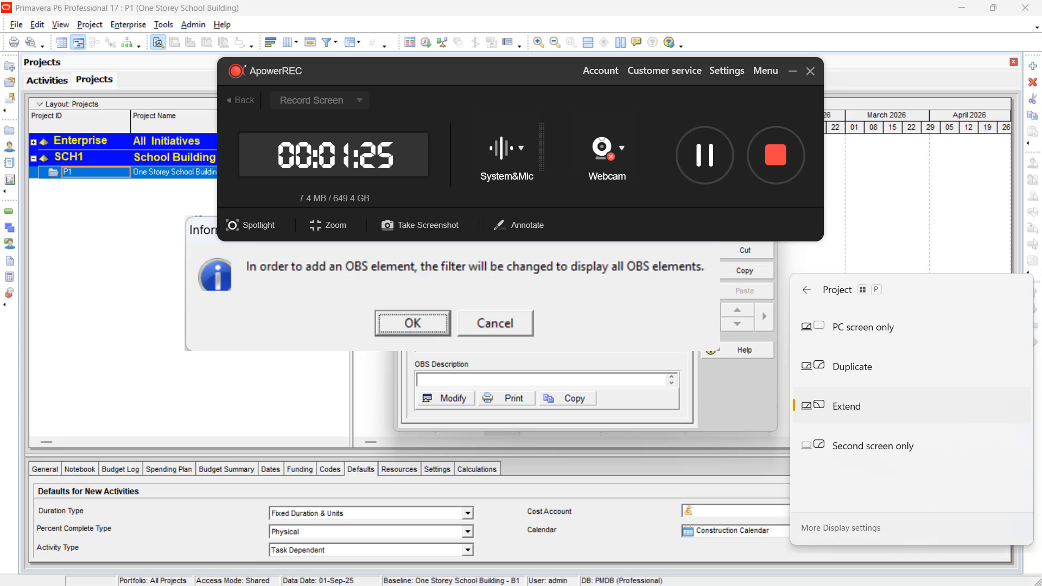
pyautogui.click(797, 71)
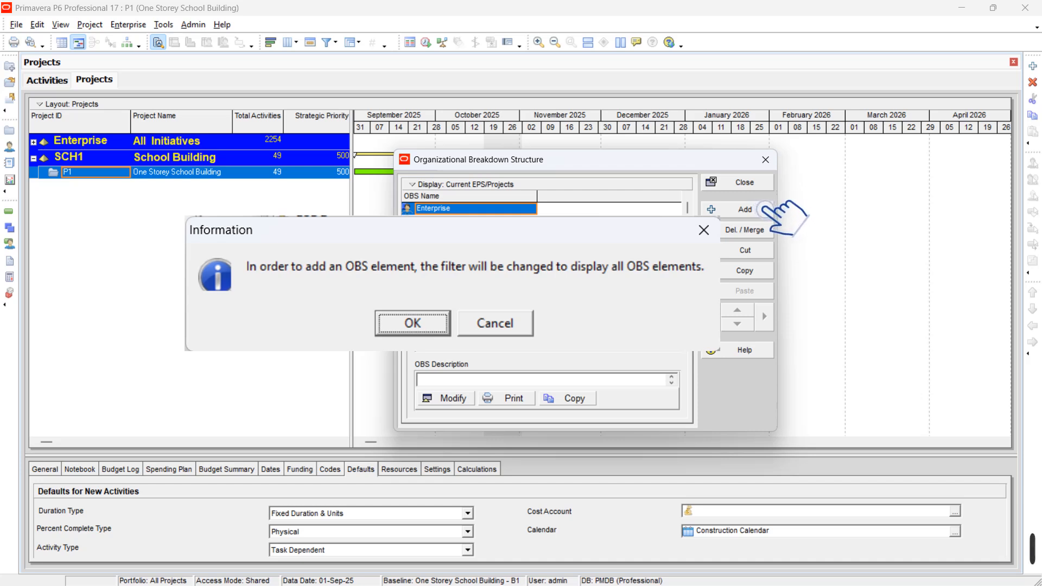
# - Try to cast the screen to the wireless display Lemorele 2871A595
pyautogui.press('super+k')
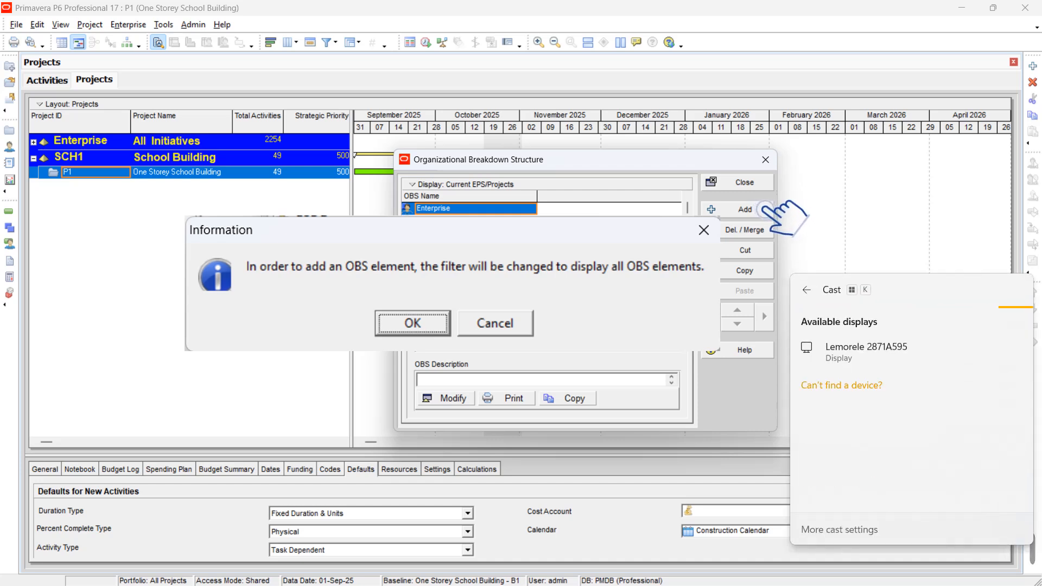
pyautogui.click(894, 369)
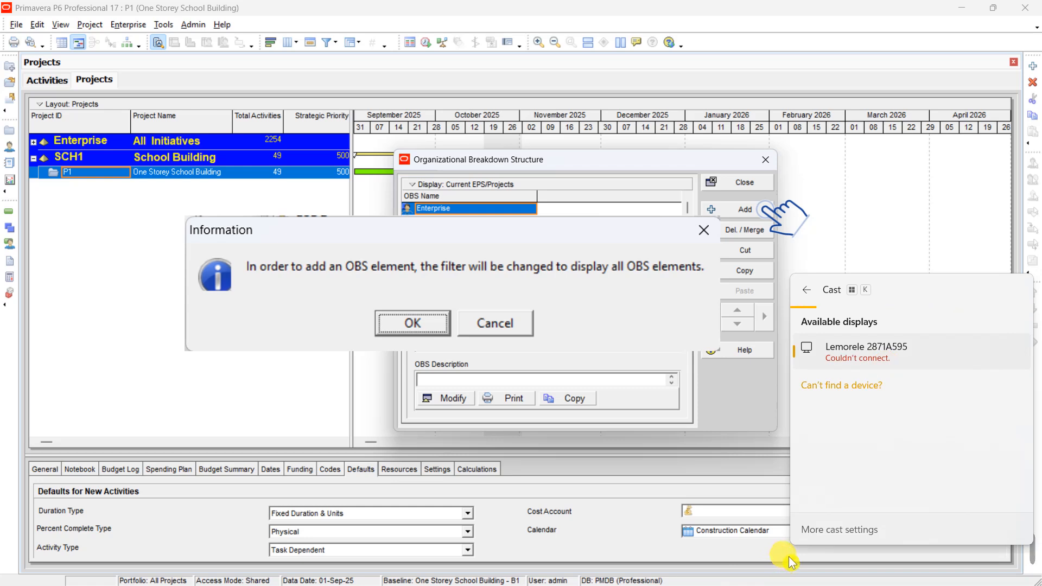
pyautogui.click(826, 566)
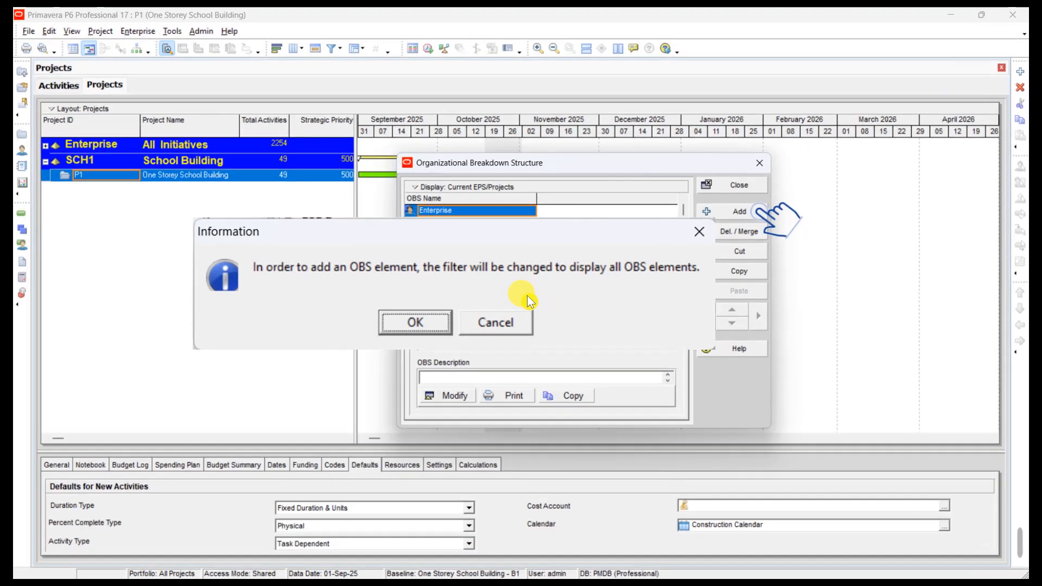
# - Choose Extend and finally Duplicate as the display projection mode, and minimize the screen recorder window
pyautogui.press('super+p')
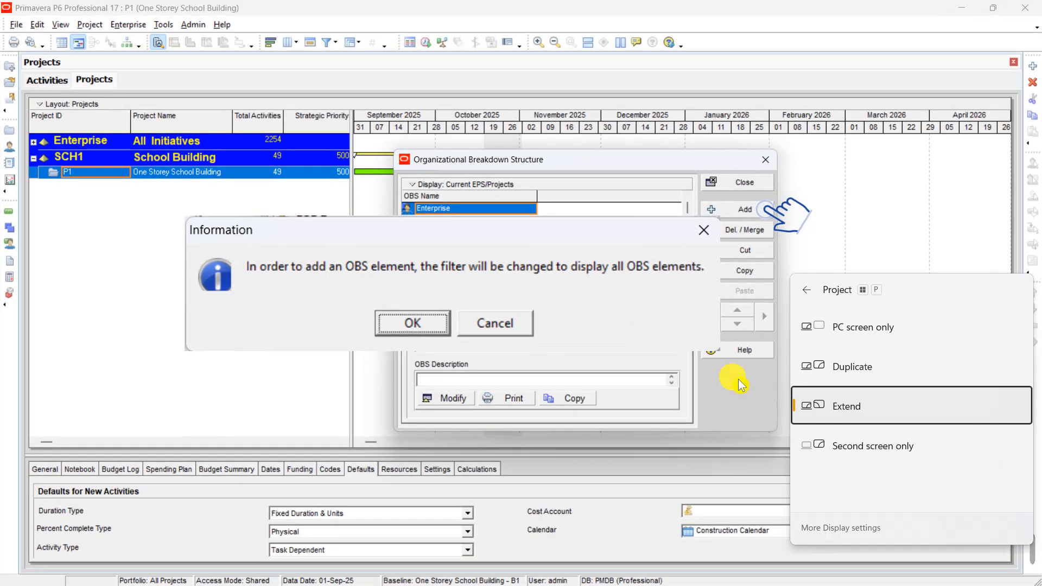
pyautogui.click(890, 405)
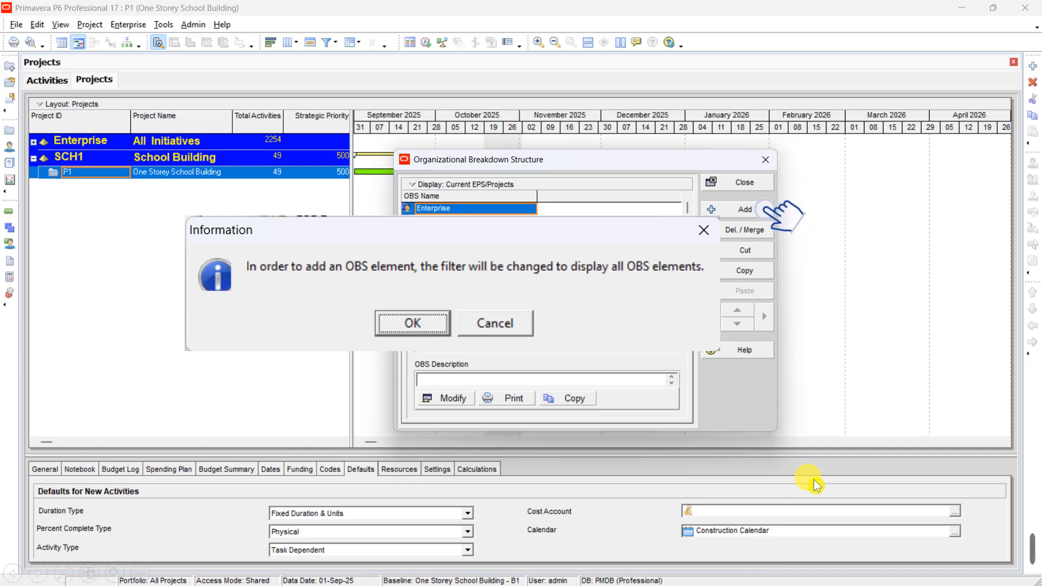
pyautogui.press('super+p')
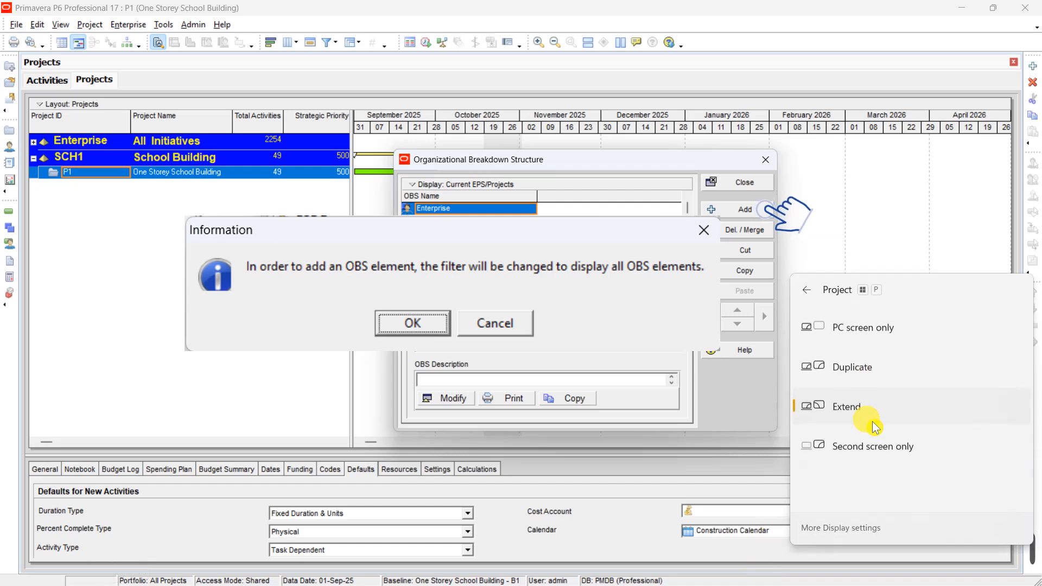
pyautogui.click(874, 361)
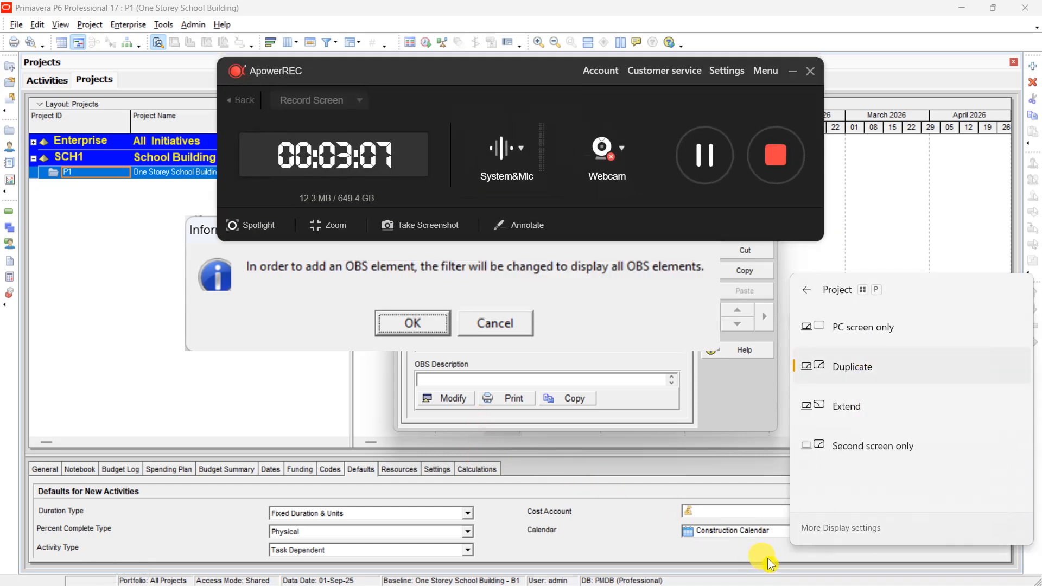
pyautogui.click(798, 564)
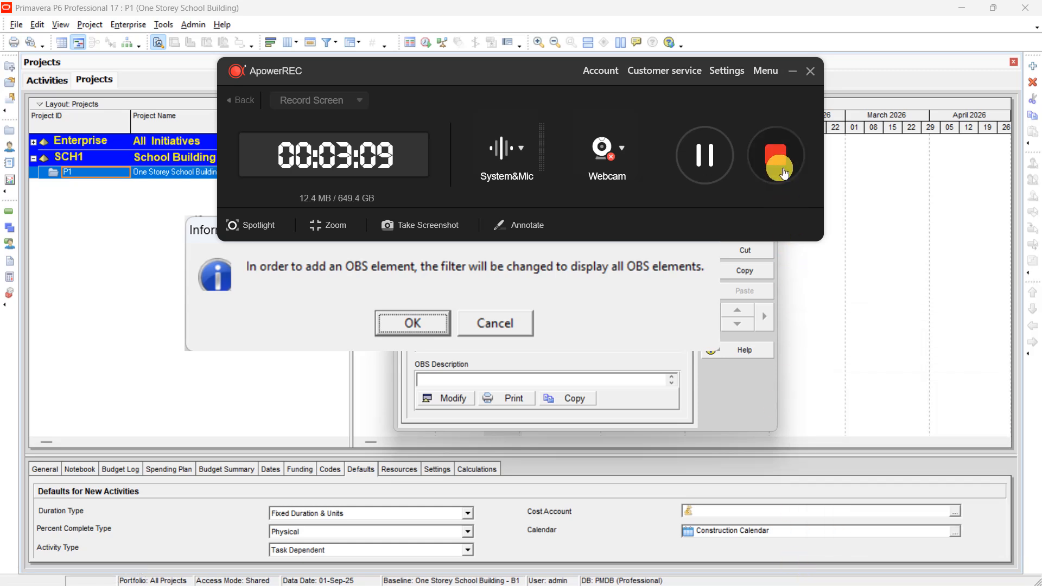
pyautogui.click(793, 71)
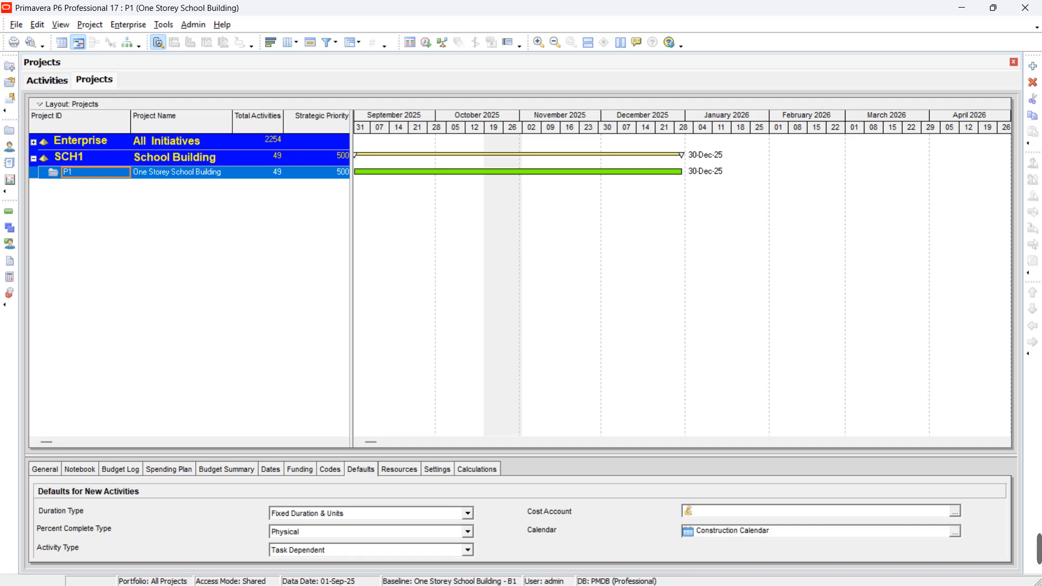
# - Add an OBS element named Project Office Department under Enterprise, accepting the filter change to display all OBS elements
pyautogui.click(129, 25)
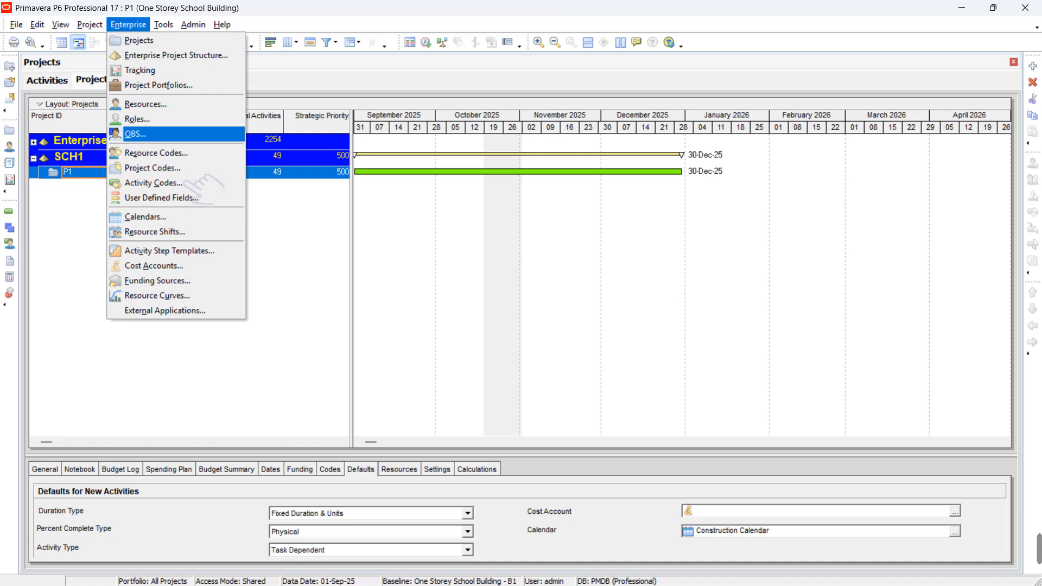
pyautogui.click(185, 134)
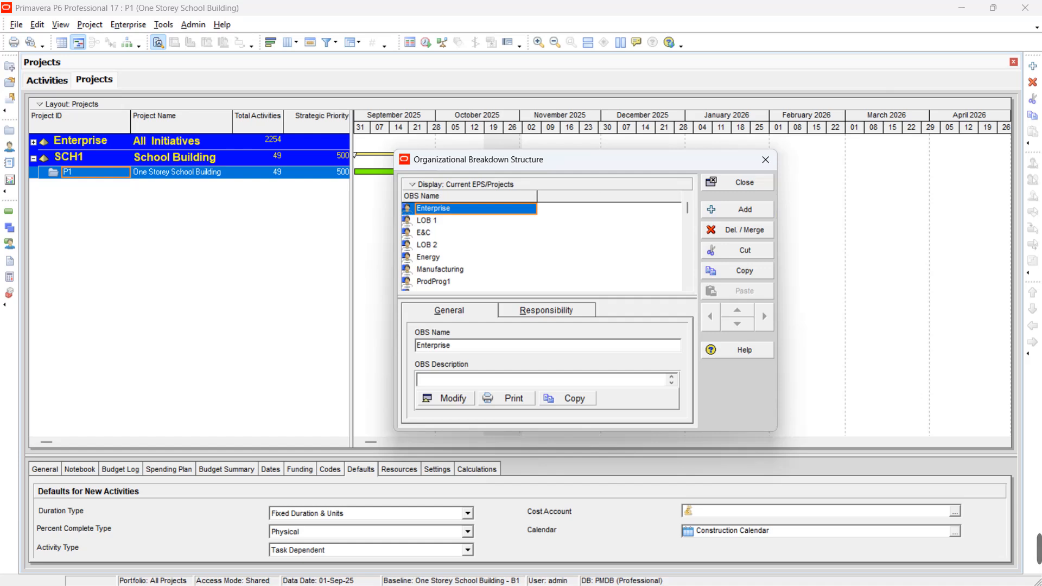
pyautogui.click(765, 209)
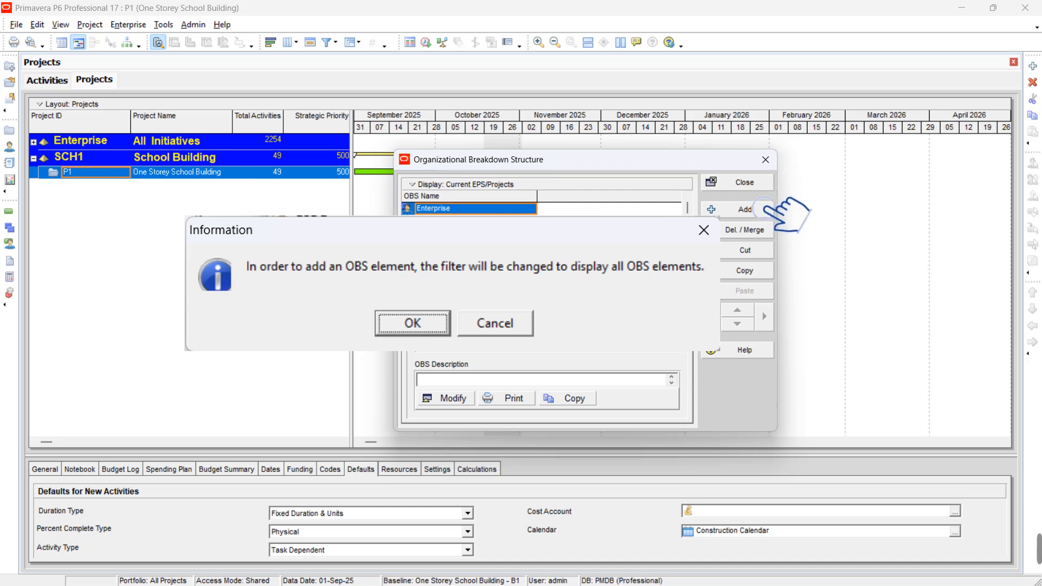
pyautogui.click(413, 323)
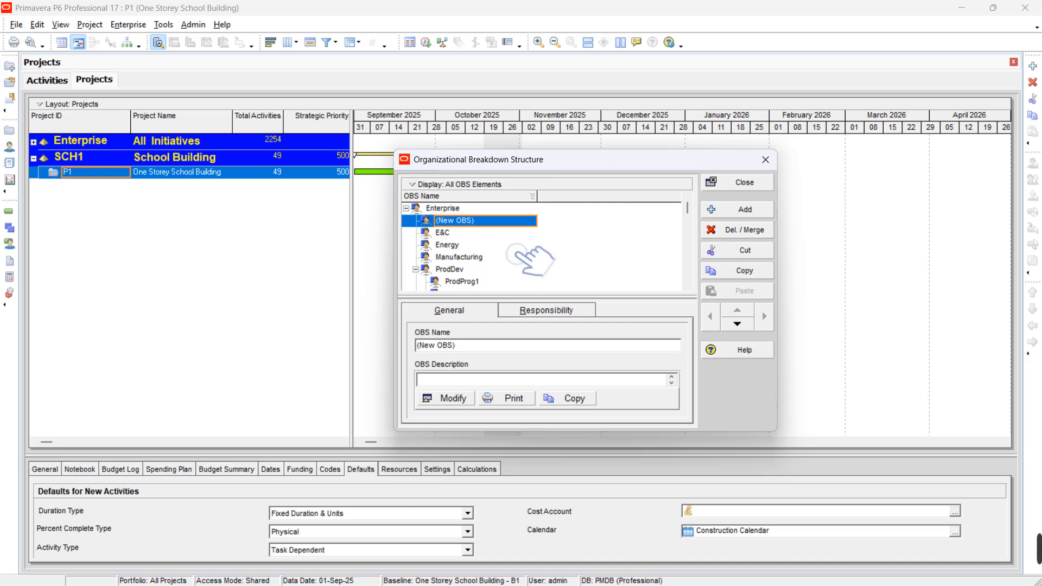
pyautogui.click(512, 220)
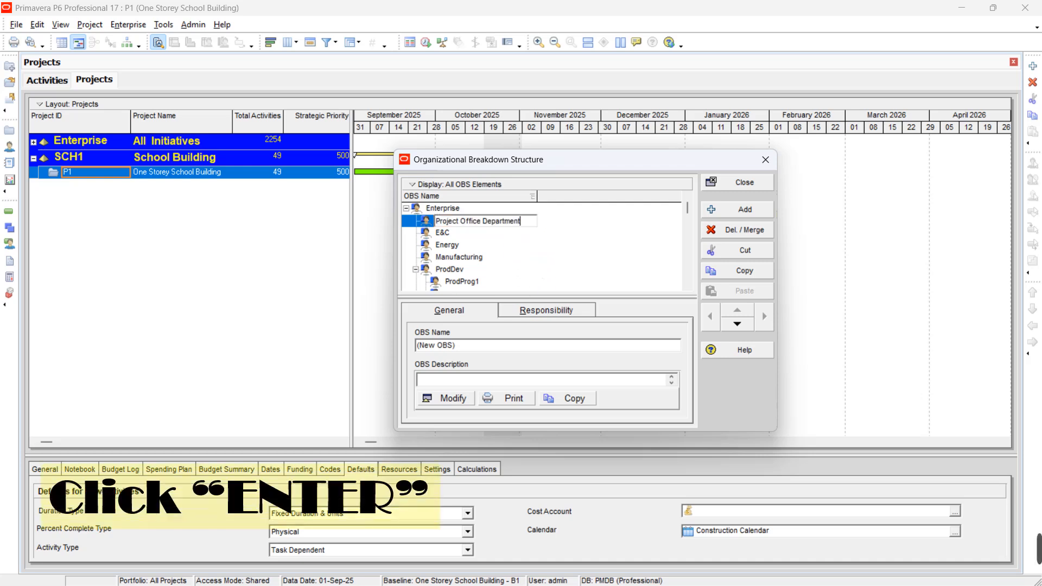
pyautogui.press('Return')
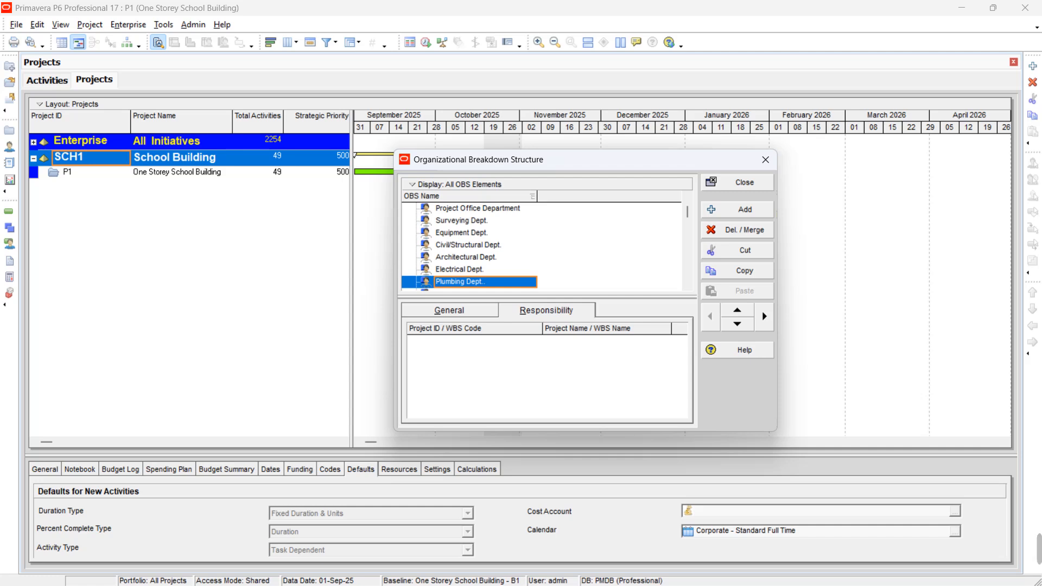
# - Indent Surveying Dept. one level so that it sits under Project Office Department in the OBS
pyautogui.click(494, 220)
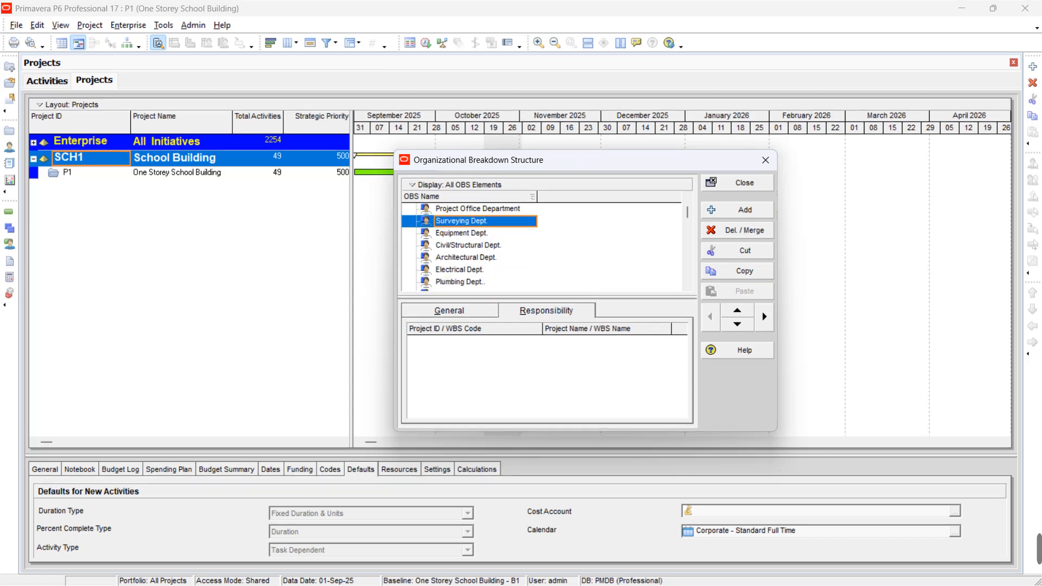
pyautogui.click(765, 315)
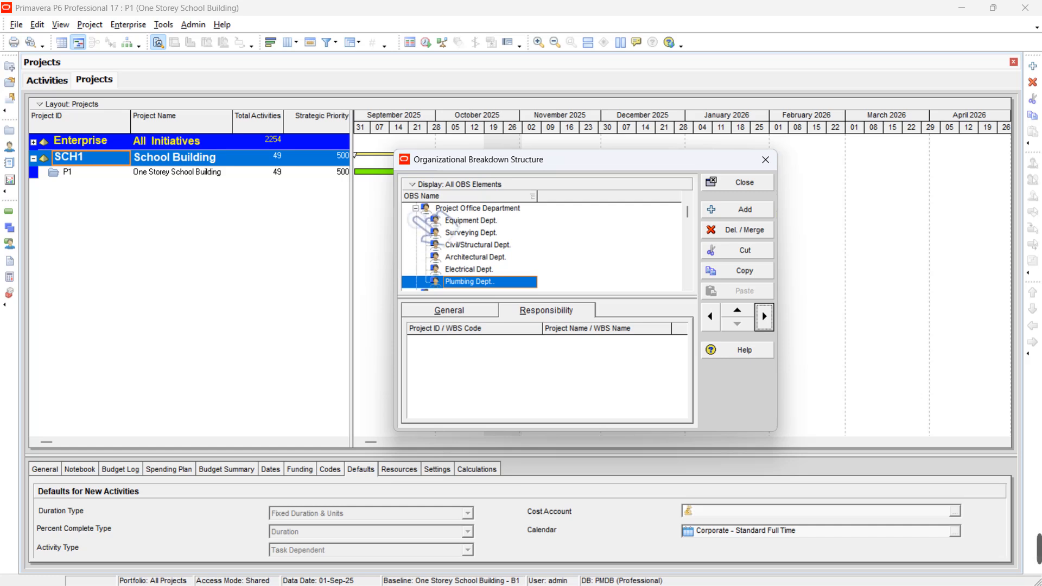
# - Display the OBS in Chart View and collapse the Project Office Department branch
pyautogui.click(418, 184)
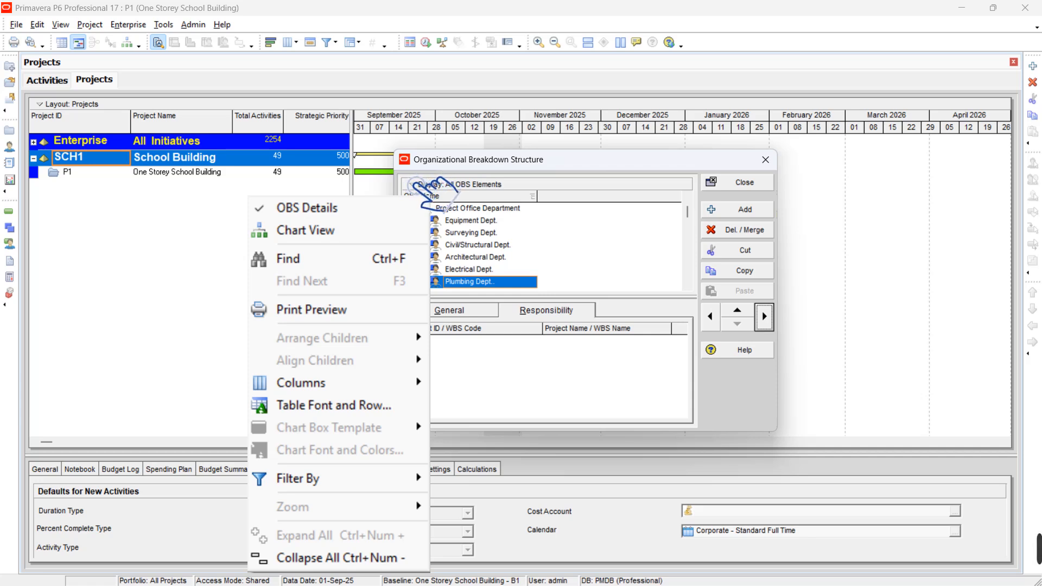
pyautogui.click(307, 230)
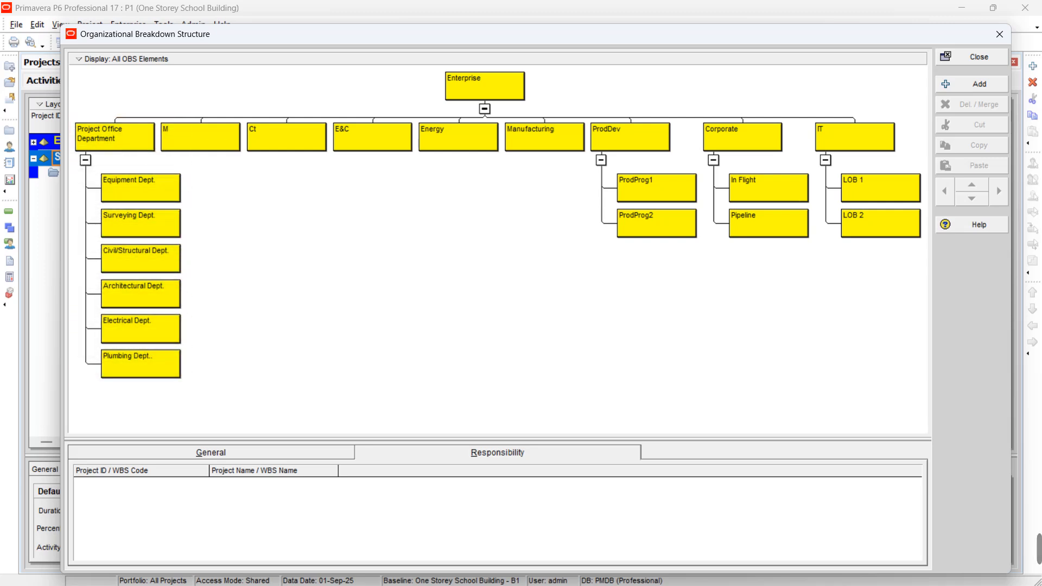
pyautogui.click(85, 159)
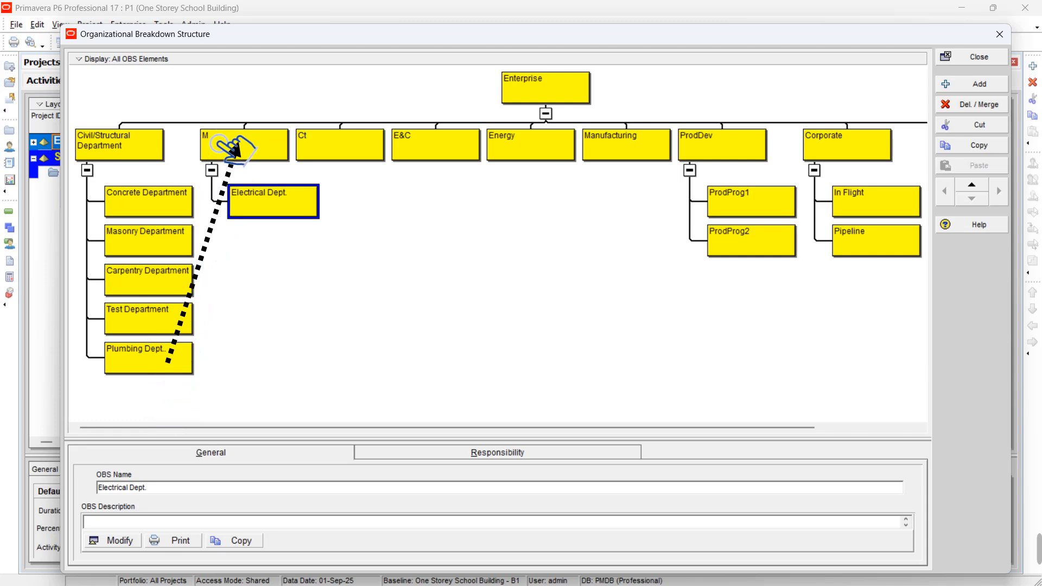
# - Move Plumbing Dept. from the Civil/Structural Department branch to the M element in the OBS chart
pyautogui.click(175, 368)
pyautogui.moveTo(175, 368); pyautogui.dragTo(263, 144)
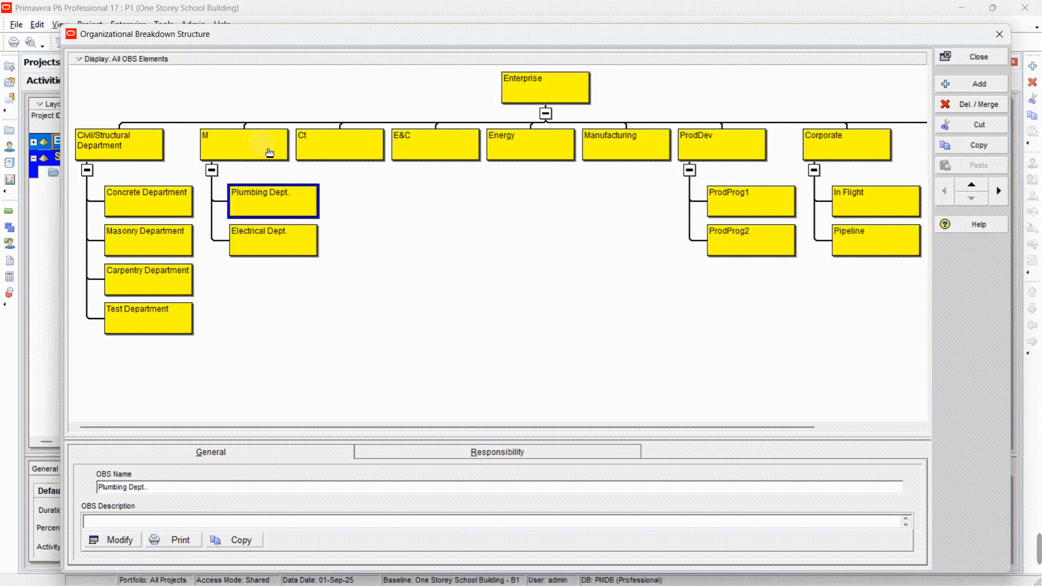
pyautogui.click(263, 242)
pyautogui.click(266, 209)
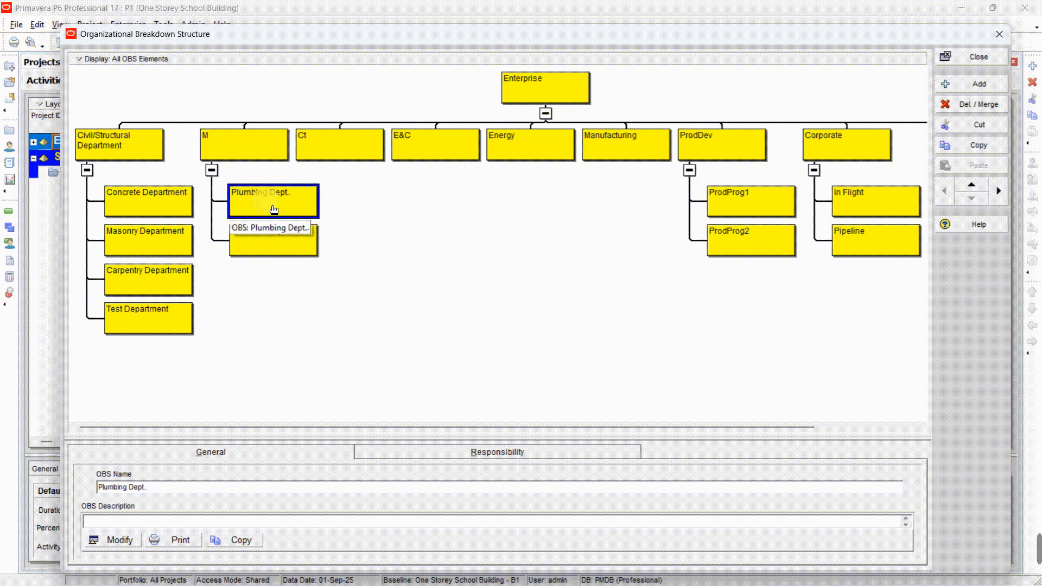
# - Open the M element's OBS name for editing and bring Plumbing Dept. from the Civil/Structural Department branch under M
pyautogui.click(261, 162)
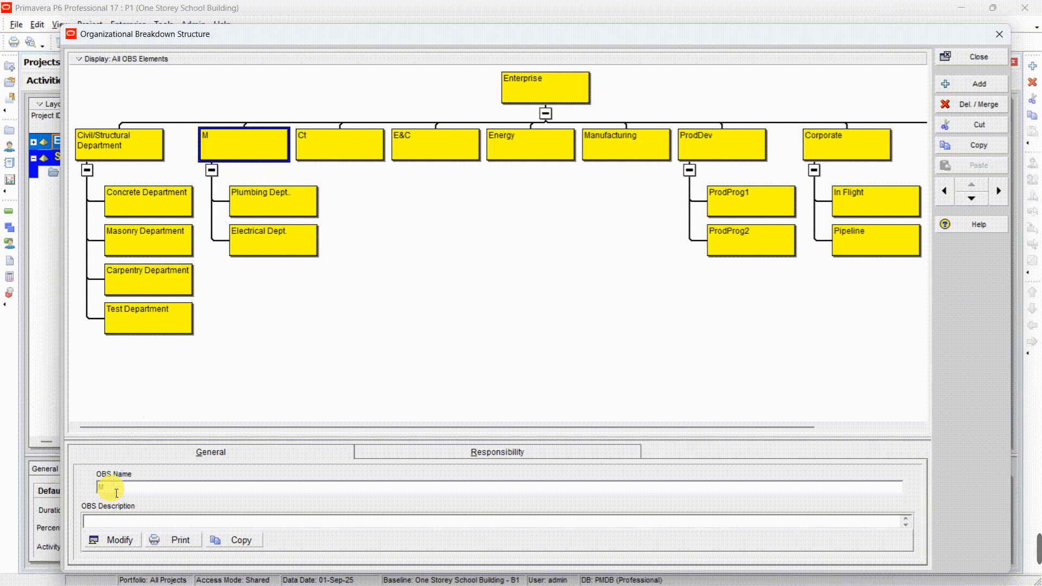
pyautogui.click(117, 493)
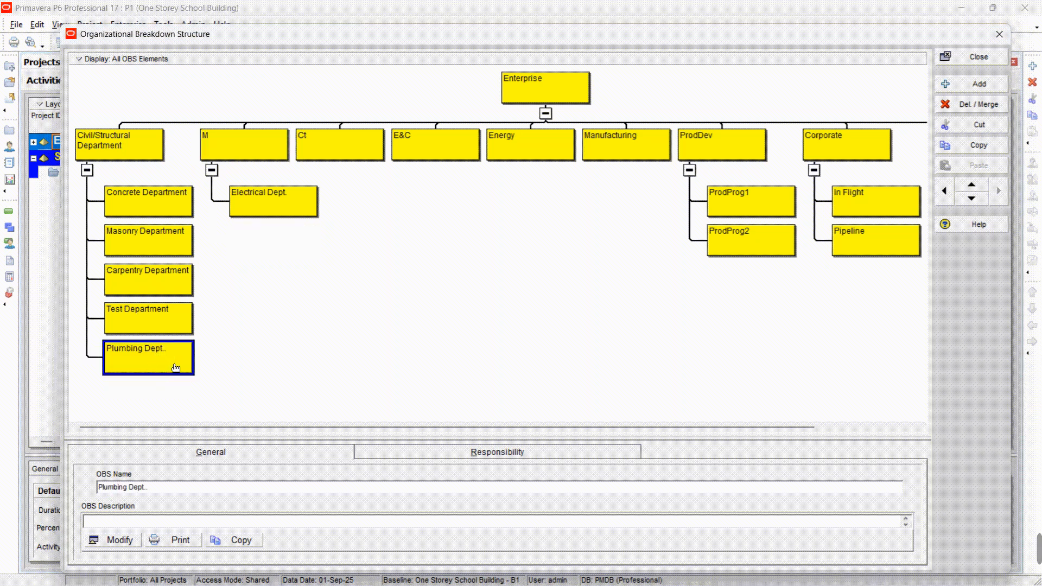
pyautogui.moveTo(175, 365); pyautogui.dragTo(244, 146)
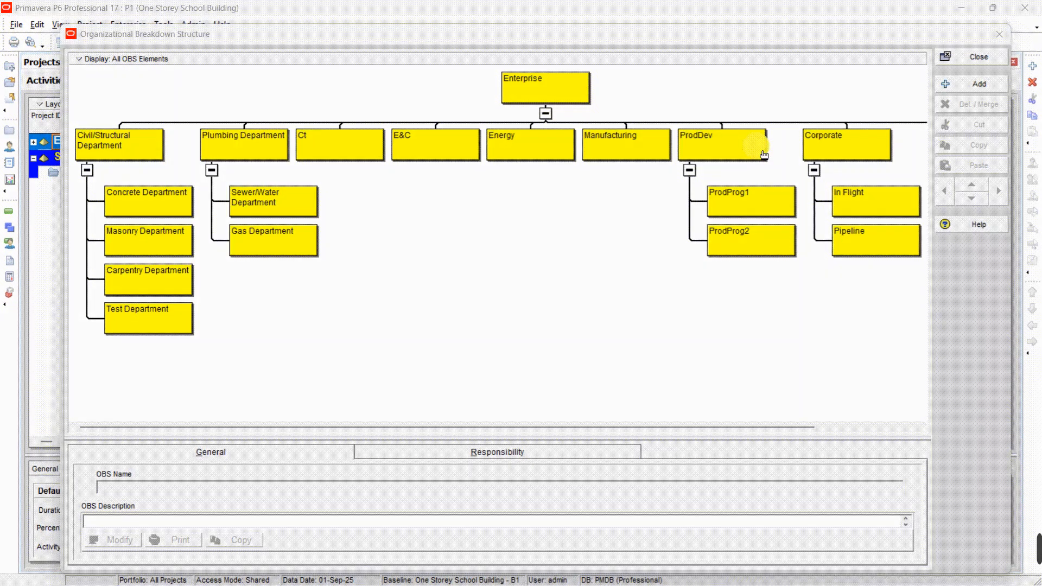
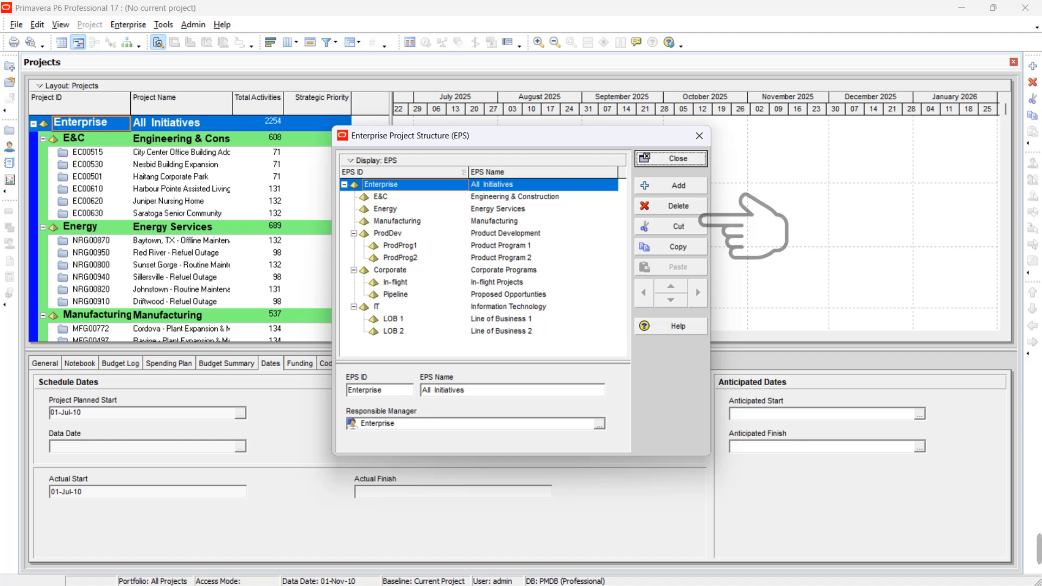
# - Add an EPS element at the same level as Enterprise with the ID SCH1 and the name School Building
pyautogui.click(701, 186)
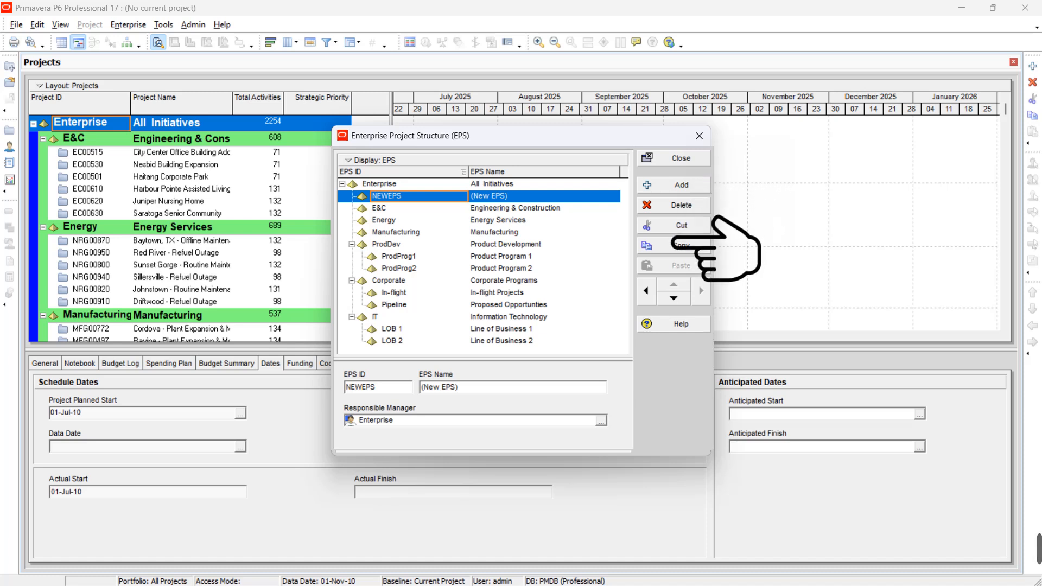
pyautogui.click(648, 292)
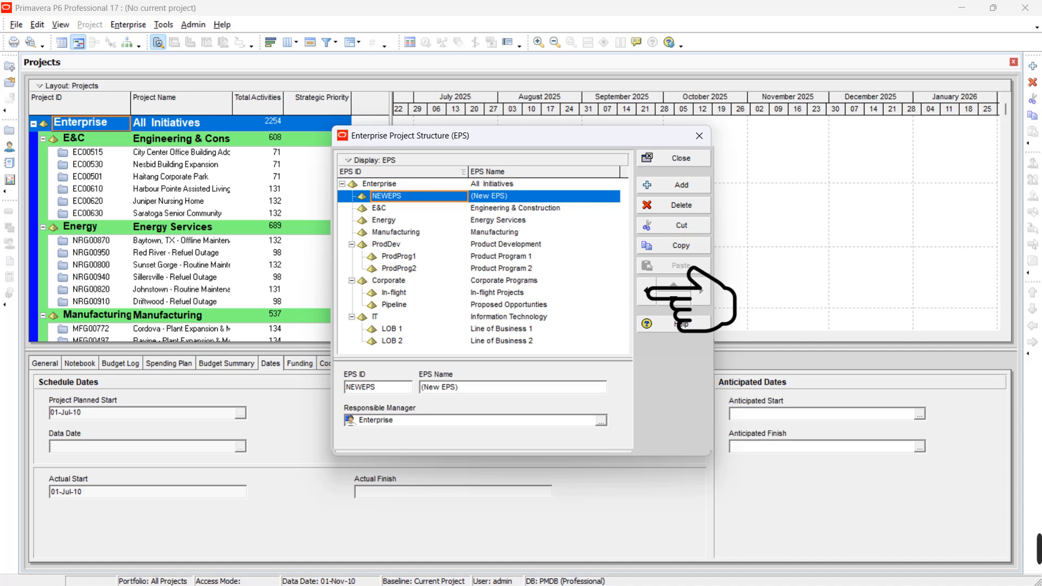
pyautogui.click(648, 292)
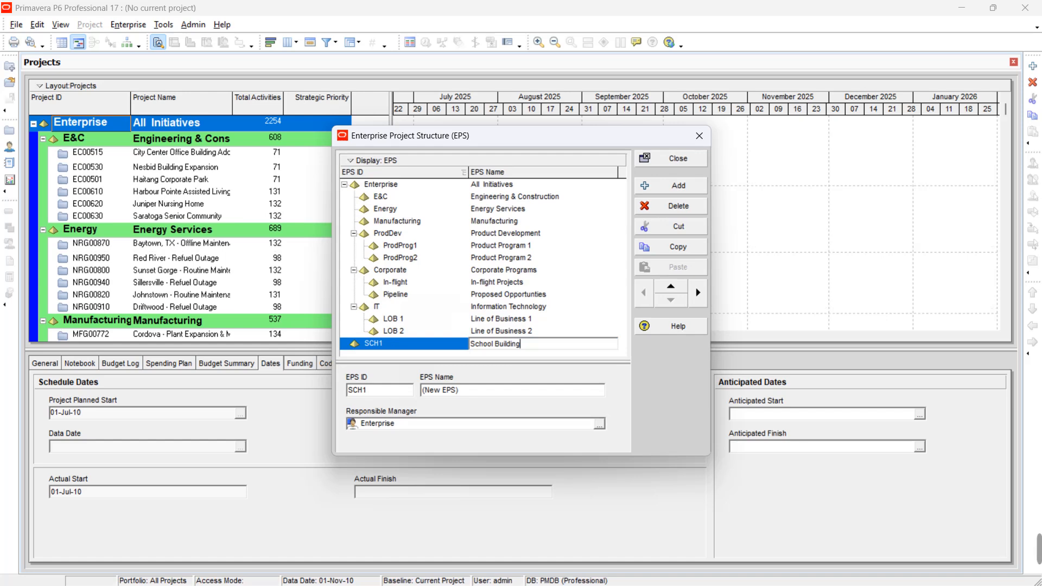
pyautogui.press('Return')
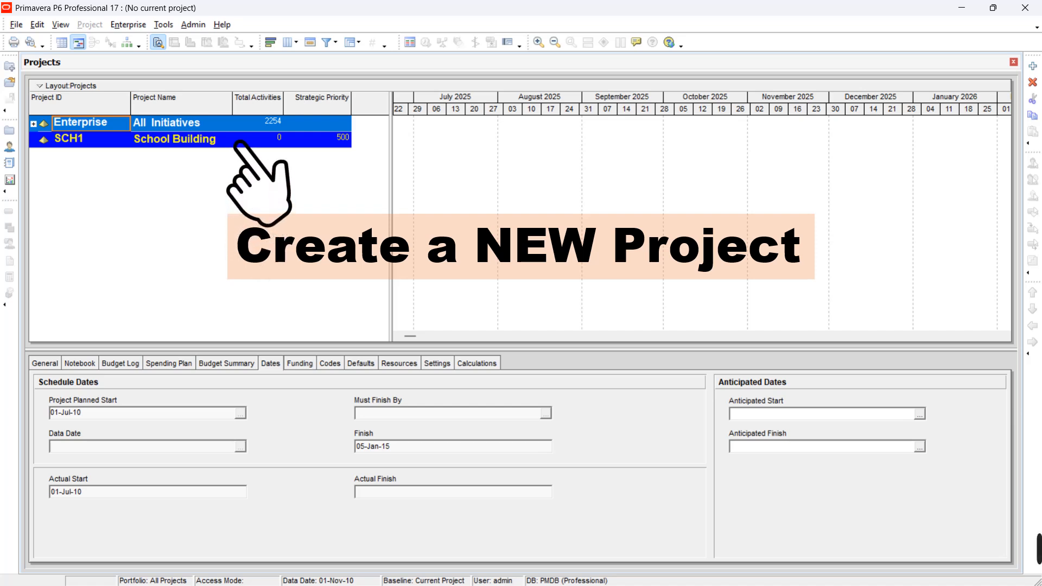
# - Start creating a new project and choose the School Building (SCH1) EPS element as its location
pyautogui.click(90, 139)
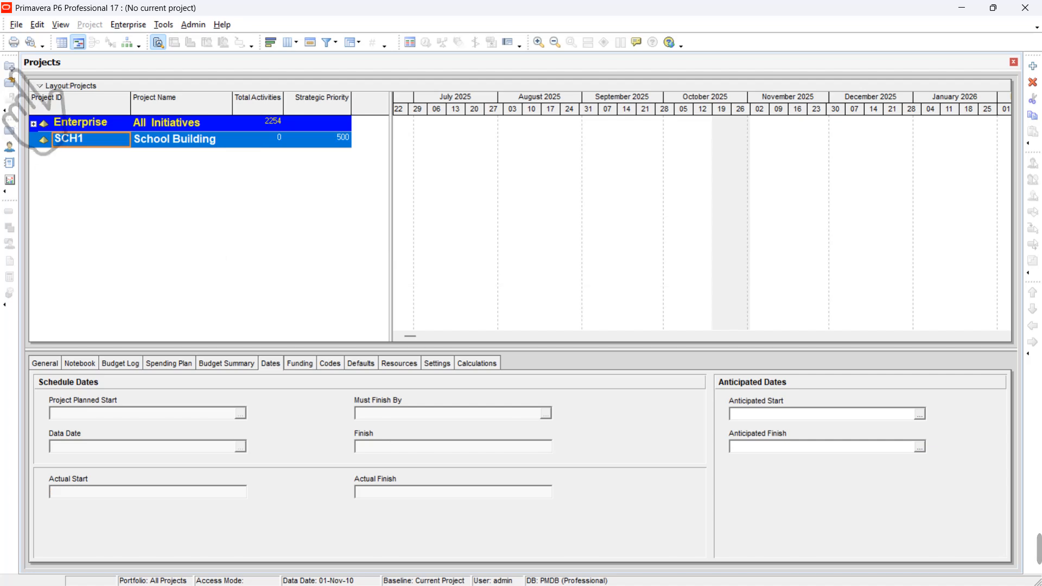
pyautogui.click(16, 24)
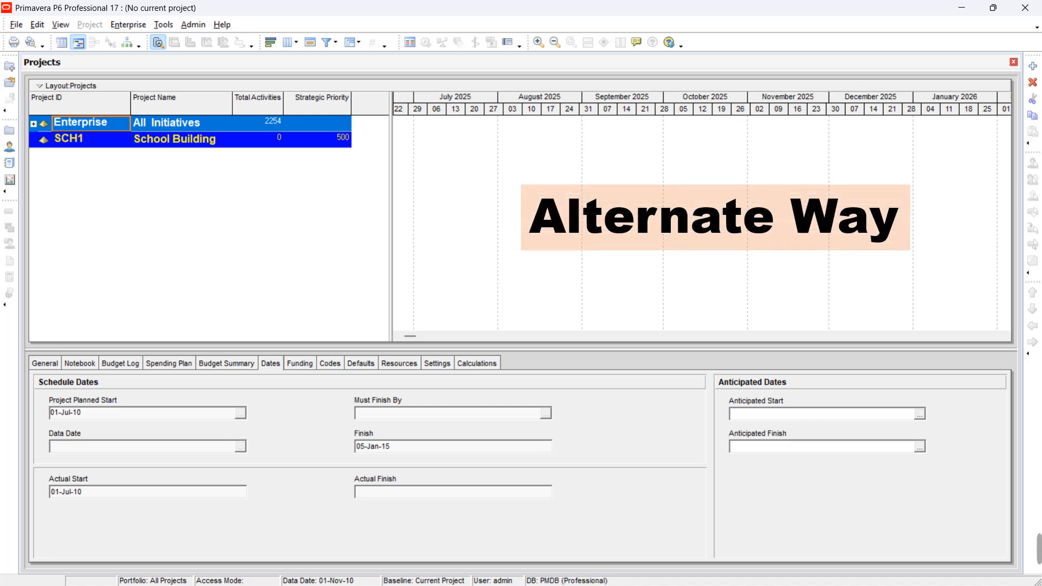
pyautogui.click(10, 66)
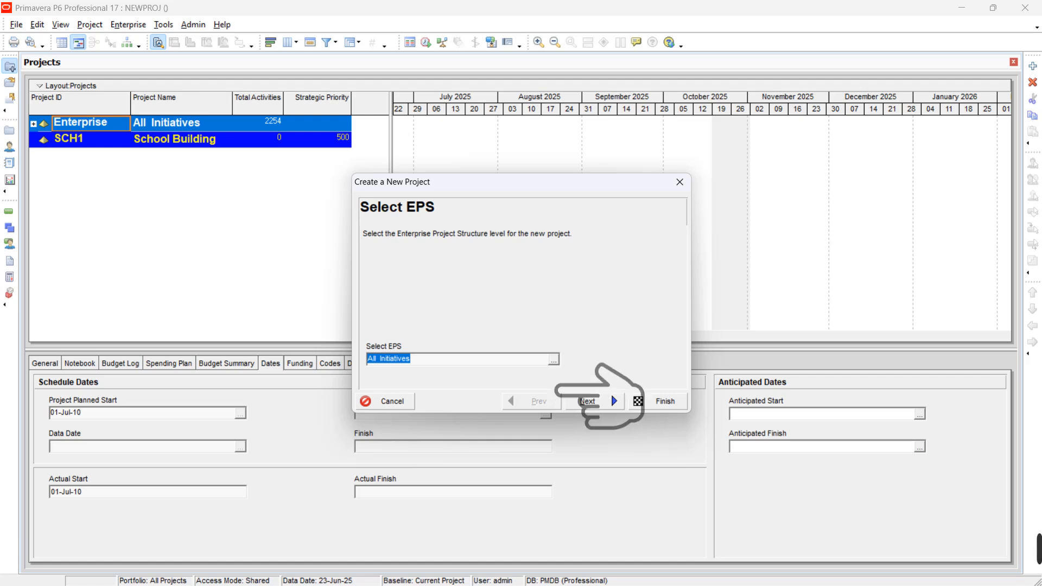
pyautogui.click(554, 360)
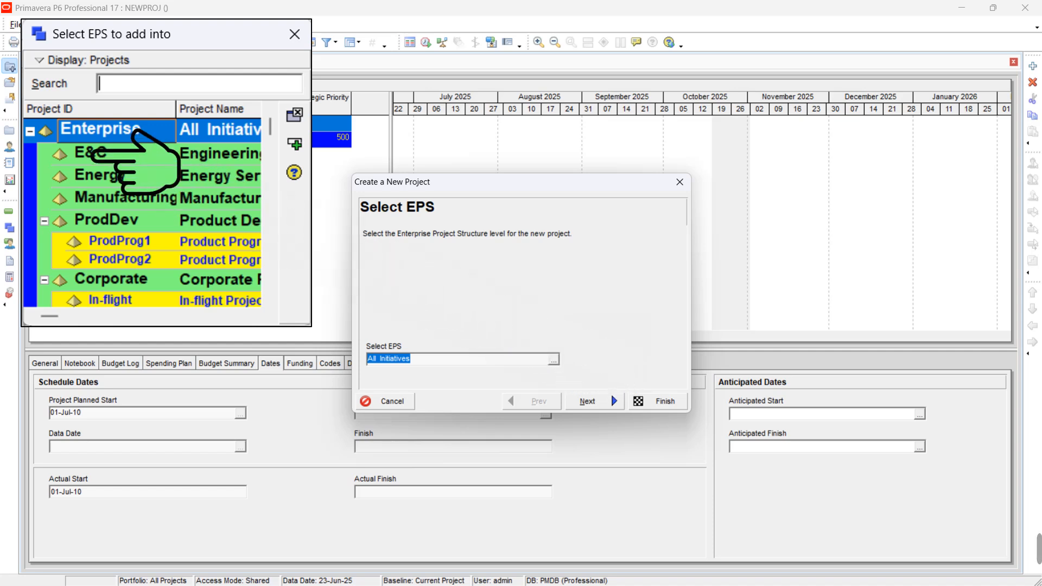
pyautogui.click(30, 131)
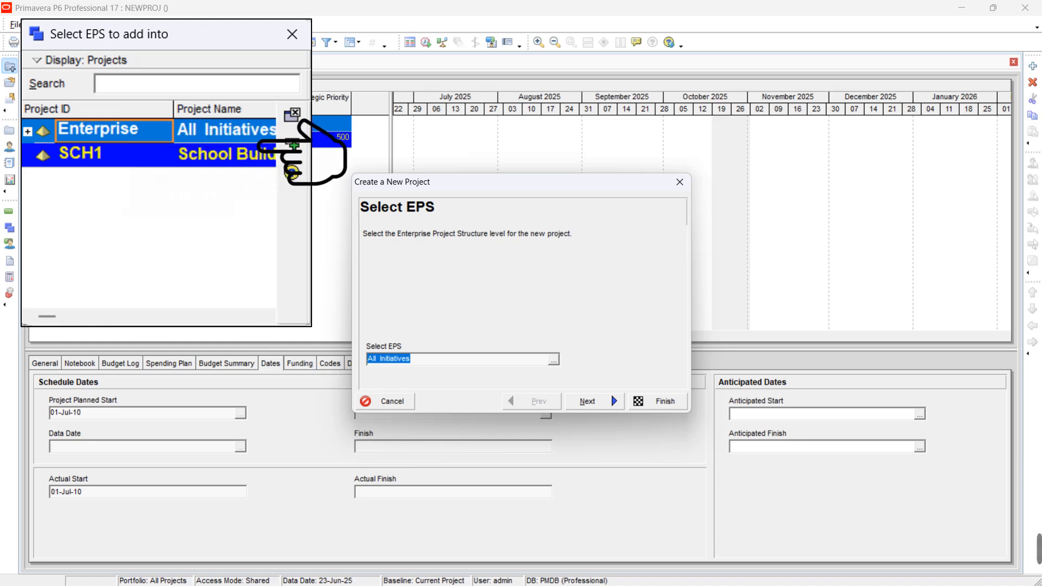
pyautogui.click(293, 143)
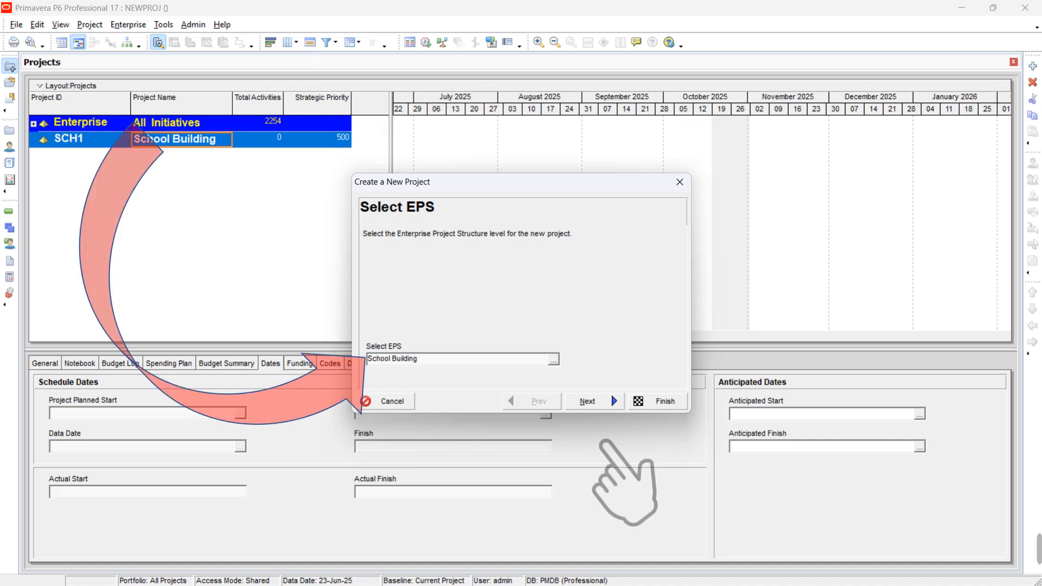
pyautogui.click(605, 401)
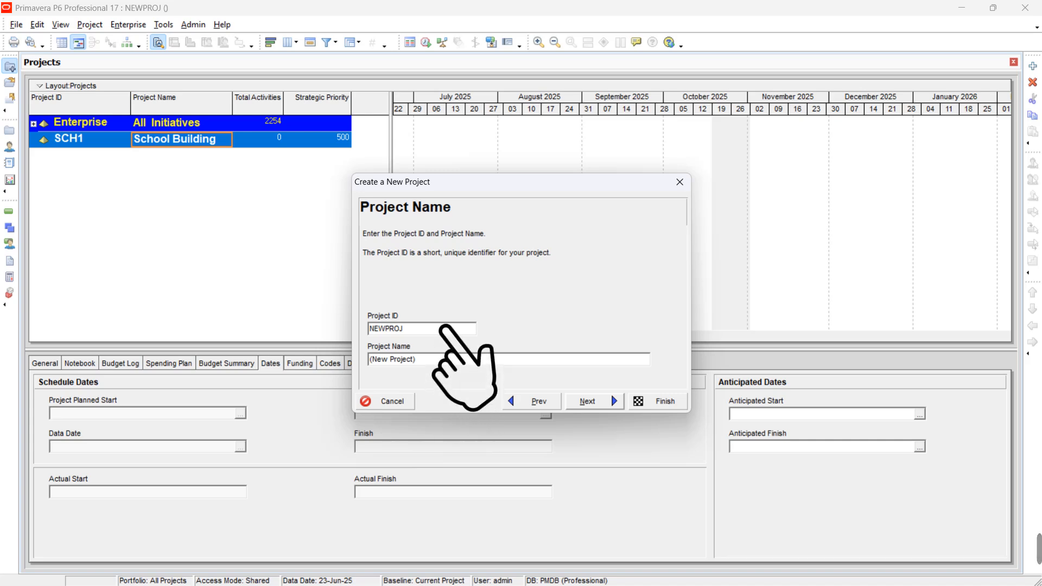
# - Set the new project's ID to P1 and its name to One Storey School Building
pyautogui.doubleClick(442, 328)
pyautogui.write('P1')
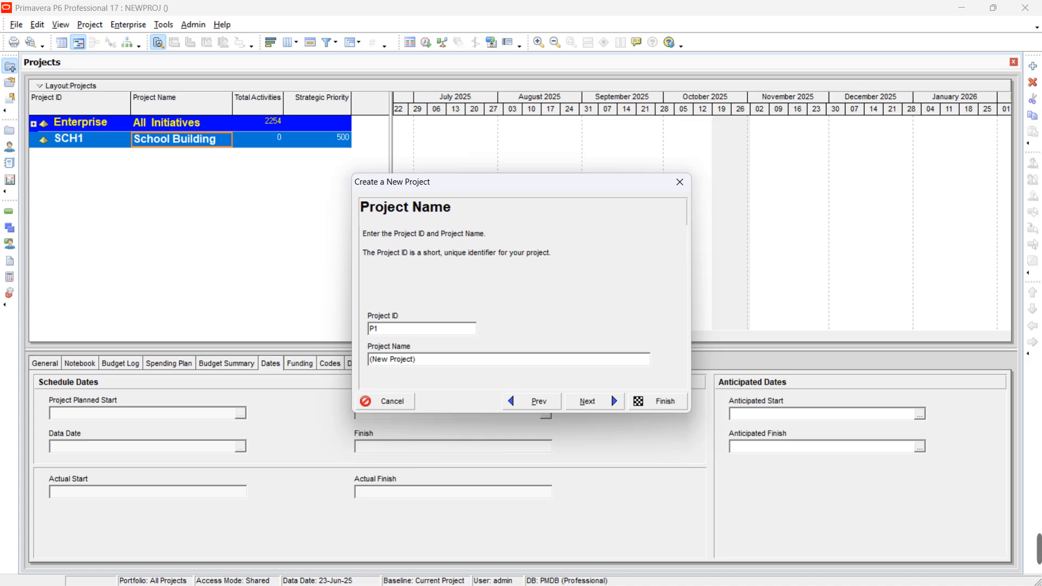
pyautogui.doubleClick(429, 359)
pyautogui.write('One Storey School Building')
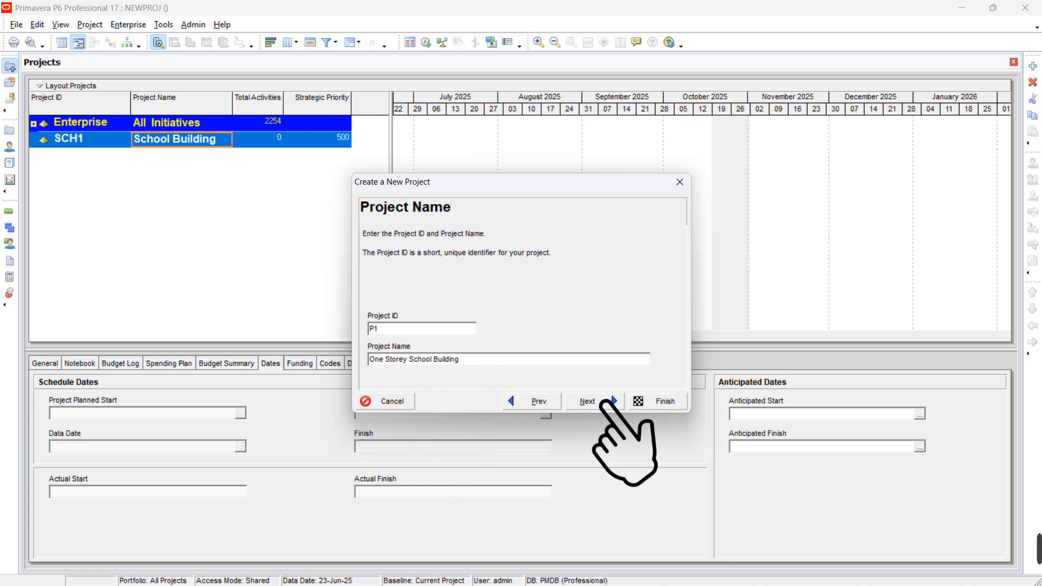
pyautogui.click(603, 401)
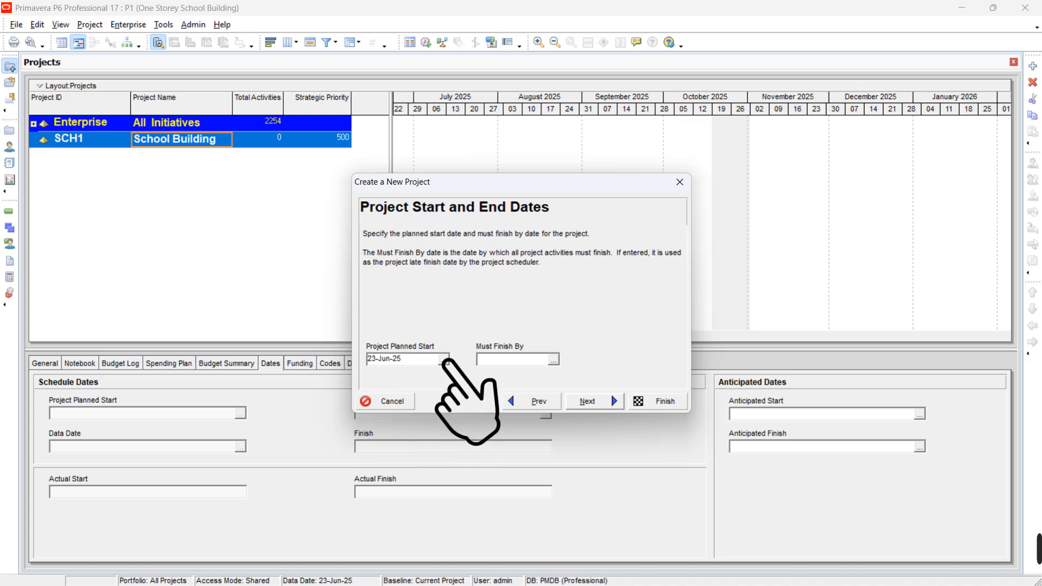
# - Set the project planned start to 01-Sep-25, leaving the Must Finish By date empty
pyautogui.click(443, 360)
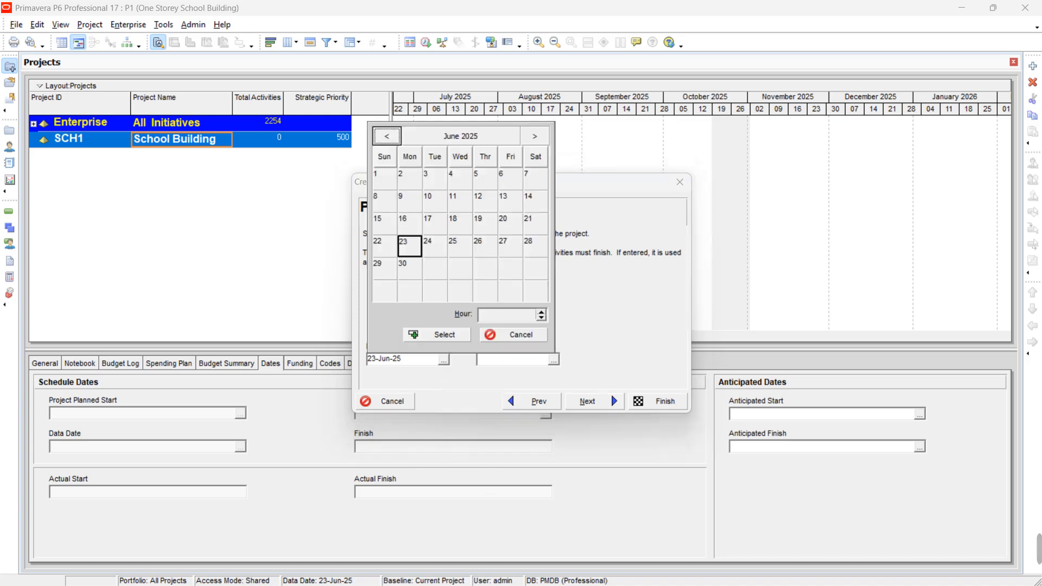
pyautogui.click(535, 136)
pyautogui.click(535, 136)
pyautogui.click(535, 136)
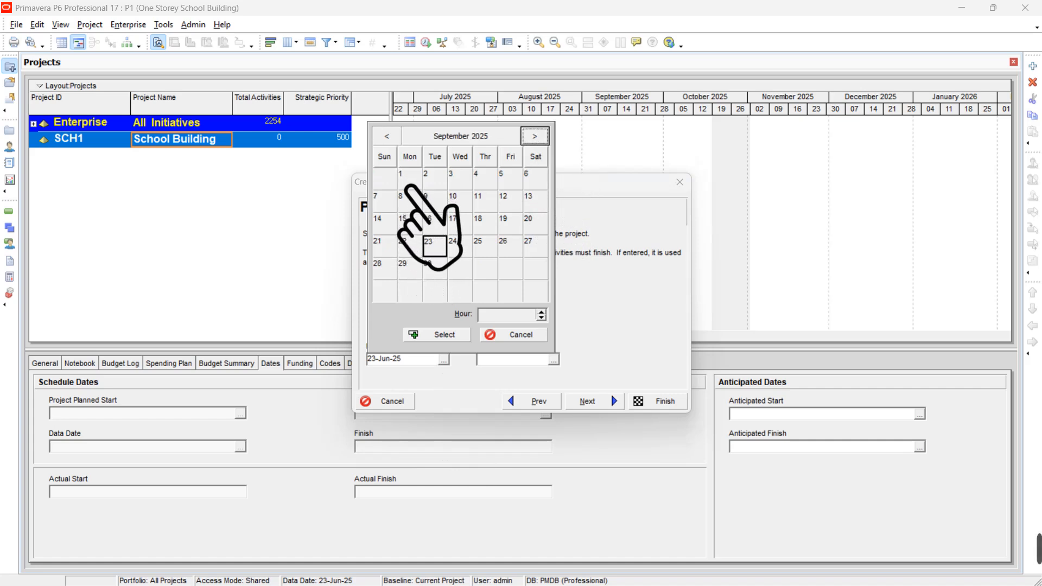
pyautogui.click(444, 335)
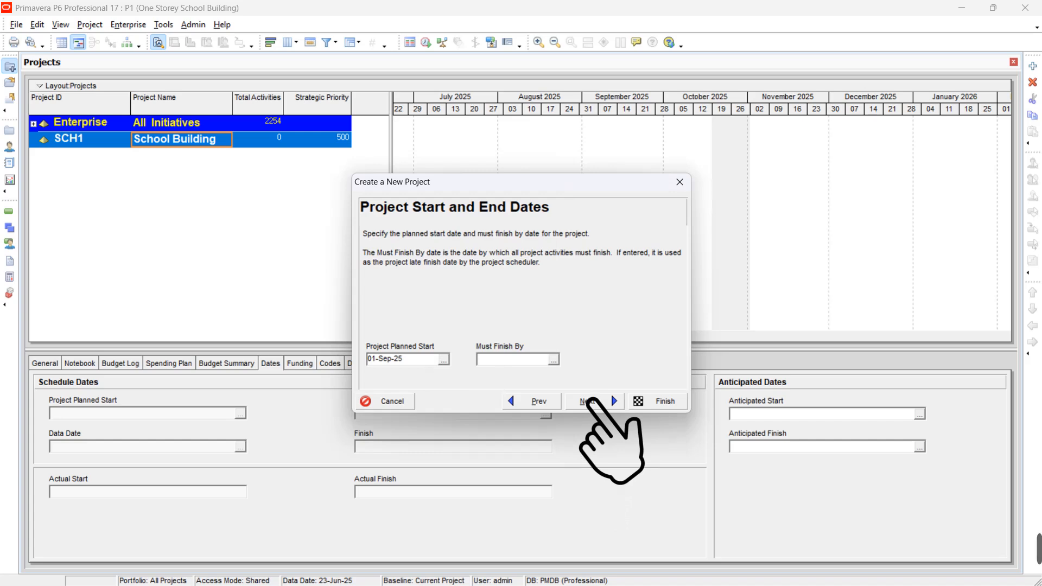
pyautogui.click(588, 402)
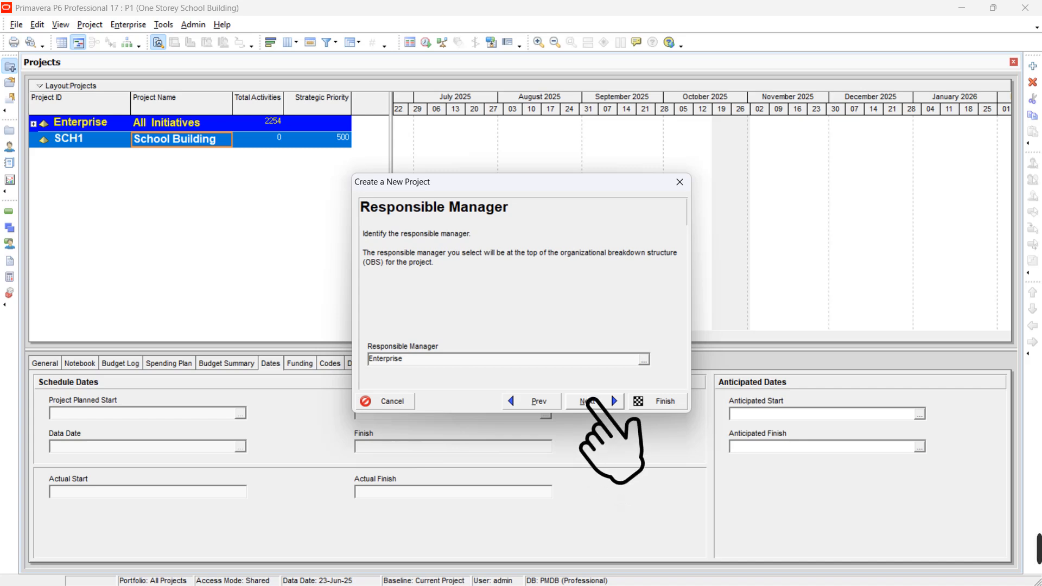
# - Accept Enterprise as responsible manager and Standard Rate as rate type, and finish creating the project
pyautogui.click(587, 401)
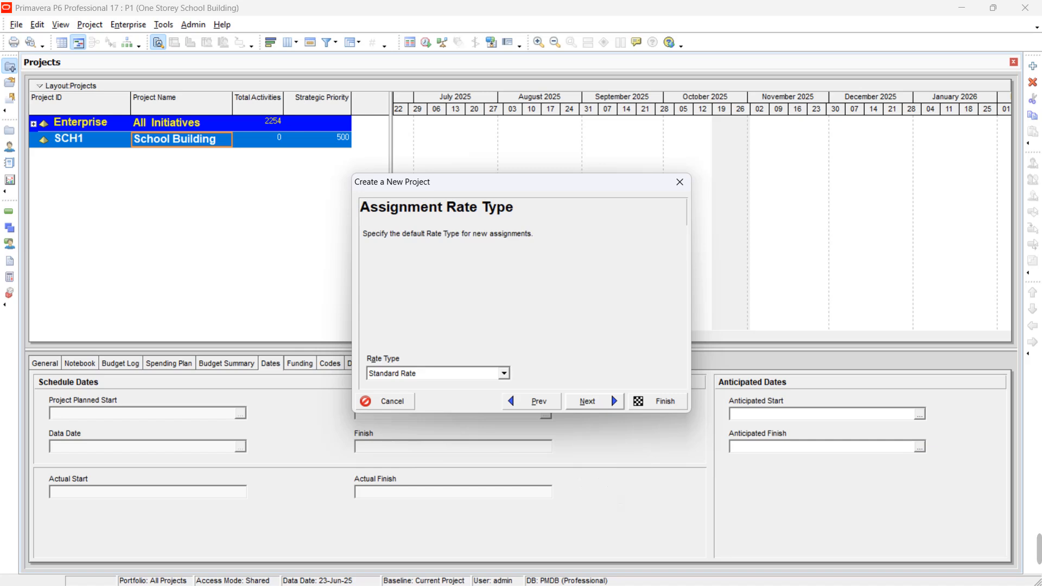
pyautogui.click(587, 401)
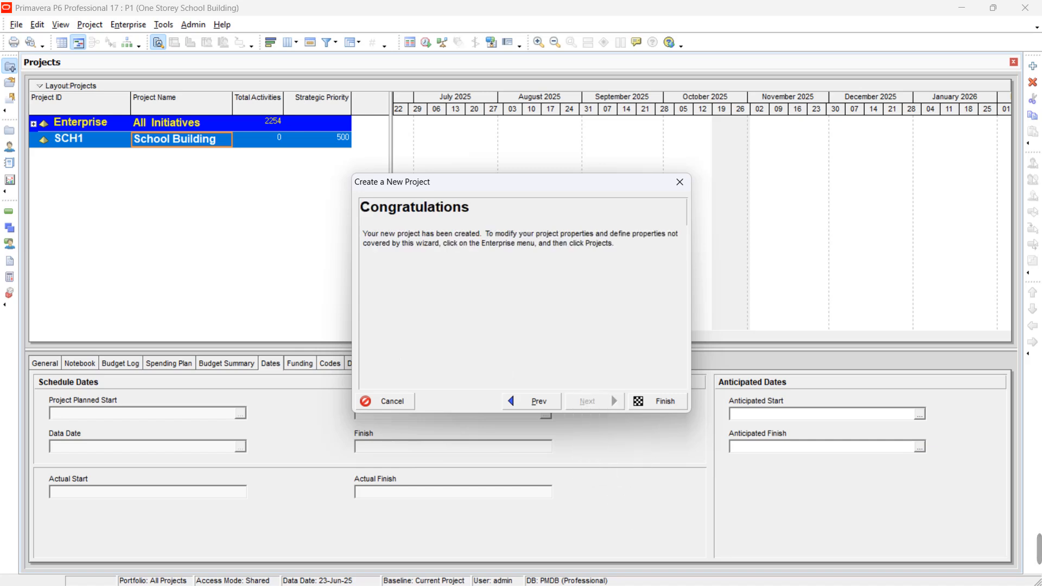
pyautogui.click(659, 401)
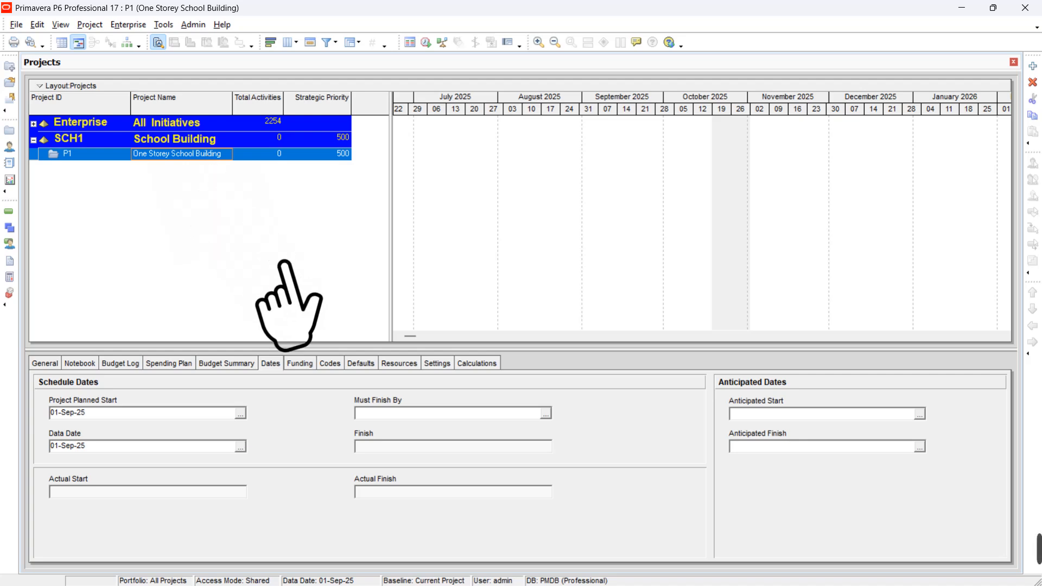
# - Set the default Percent Complete Type for new activities in project P1 to Physical
pyautogui.click(361, 364)
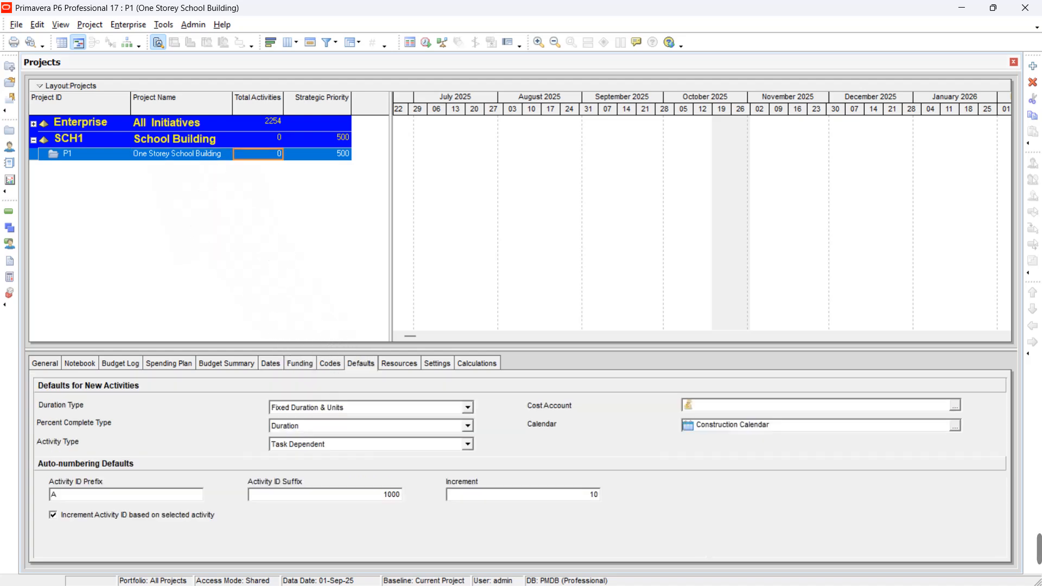
pyautogui.click(471, 426)
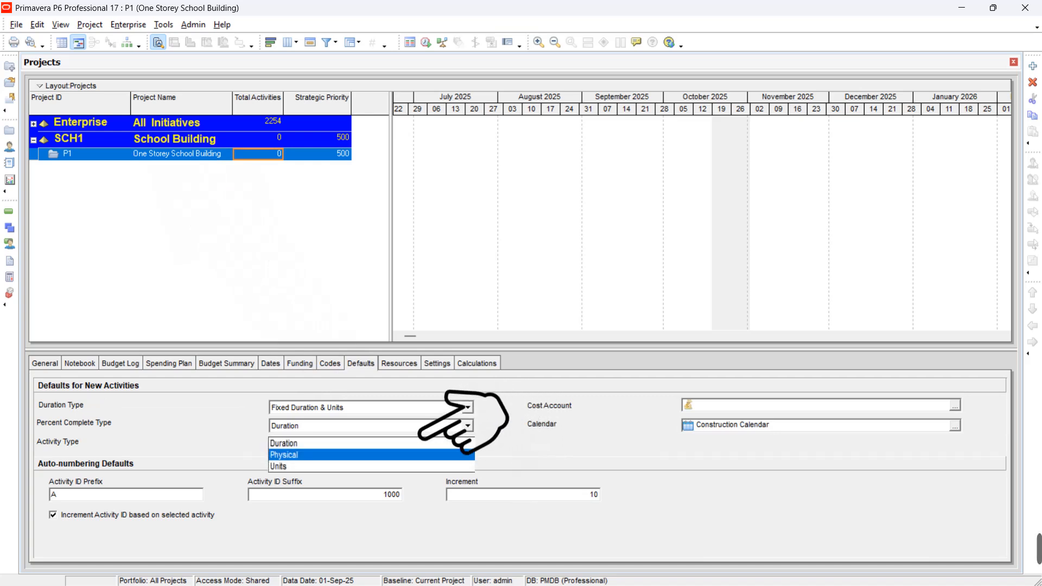
pyautogui.click(307, 455)
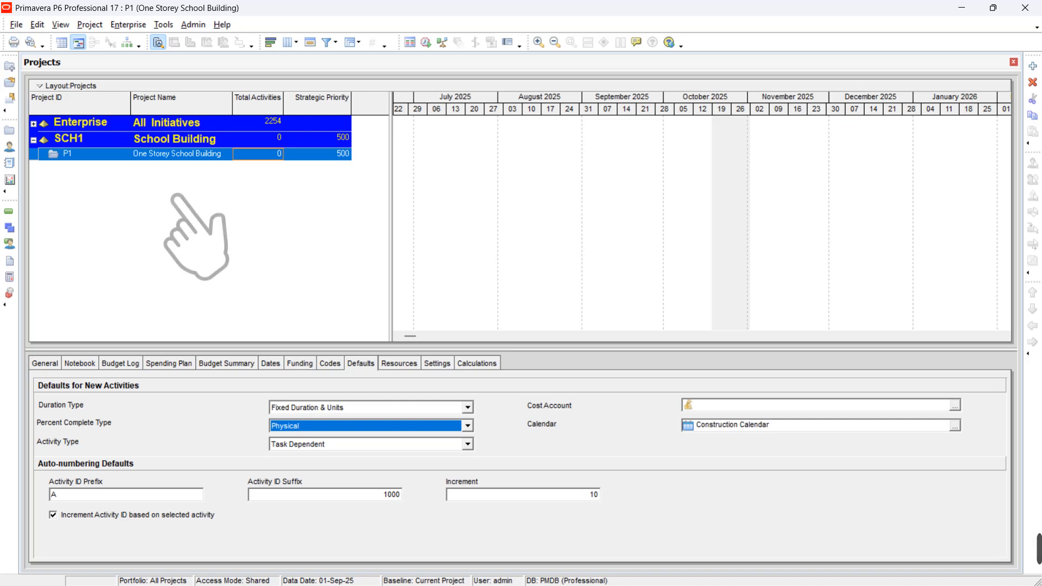
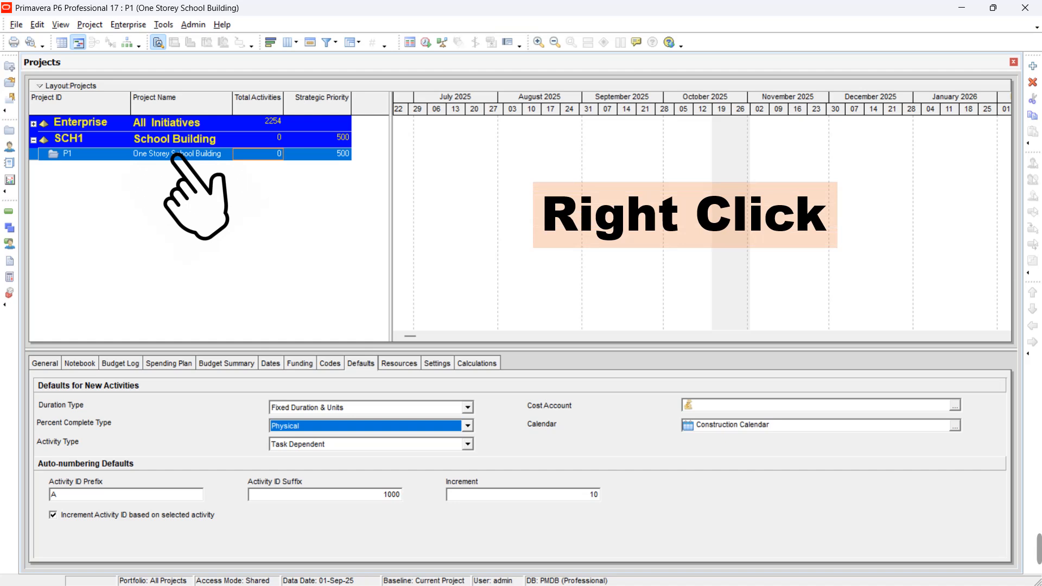
# - Open the One Storey School Building project (P1) from the project list
pyautogui.rightClick(274, 153)
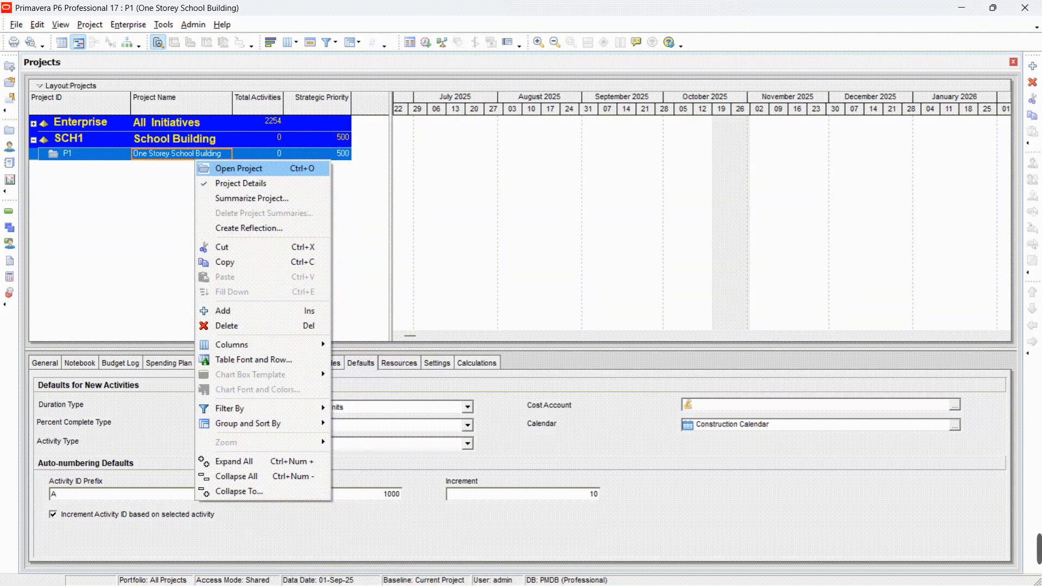
pyautogui.click(234, 168)
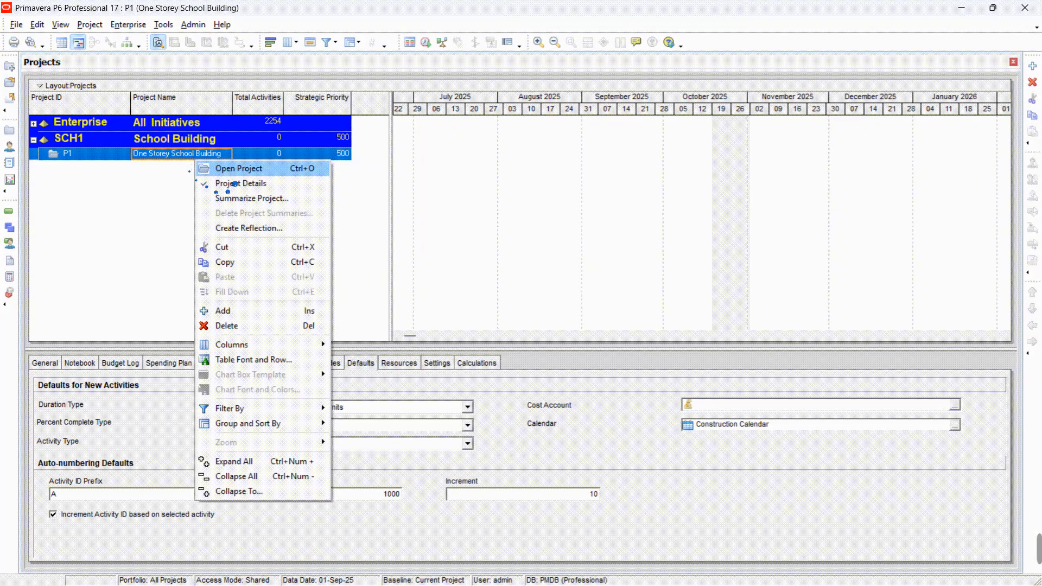
pyautogui.click(234, 168)
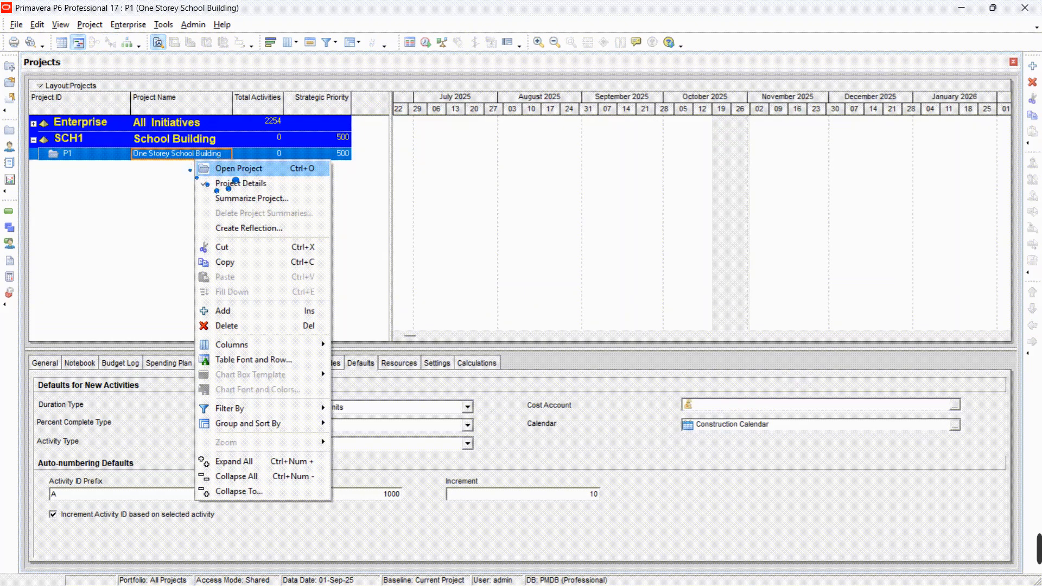
pyautogui.click(228, 168)
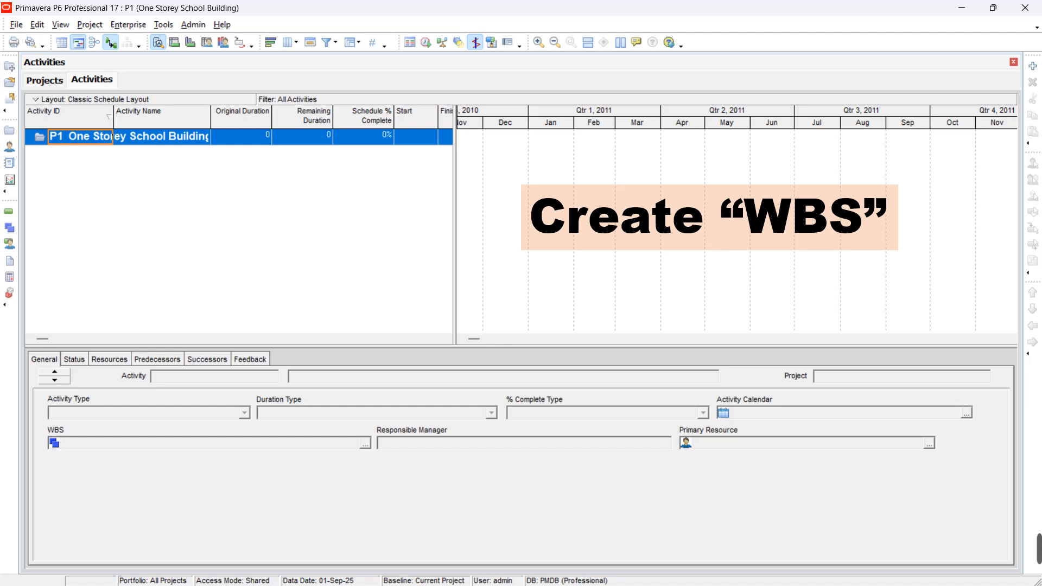
# - Display the work breakdown structure (WBS) of the One Storey School Building project
pyautogui.click(9, 228)
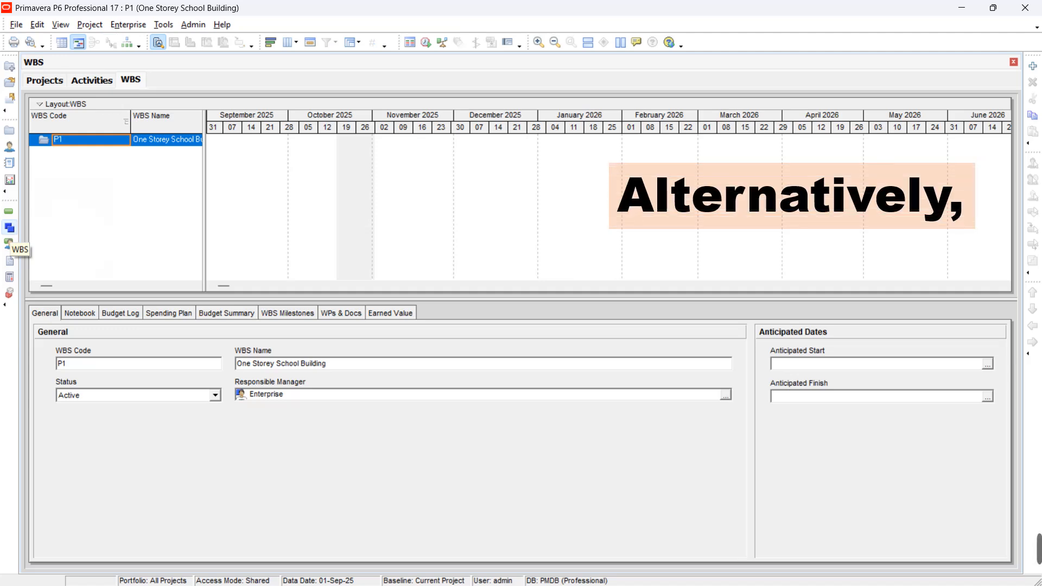
pyautogui.click(90, 24)
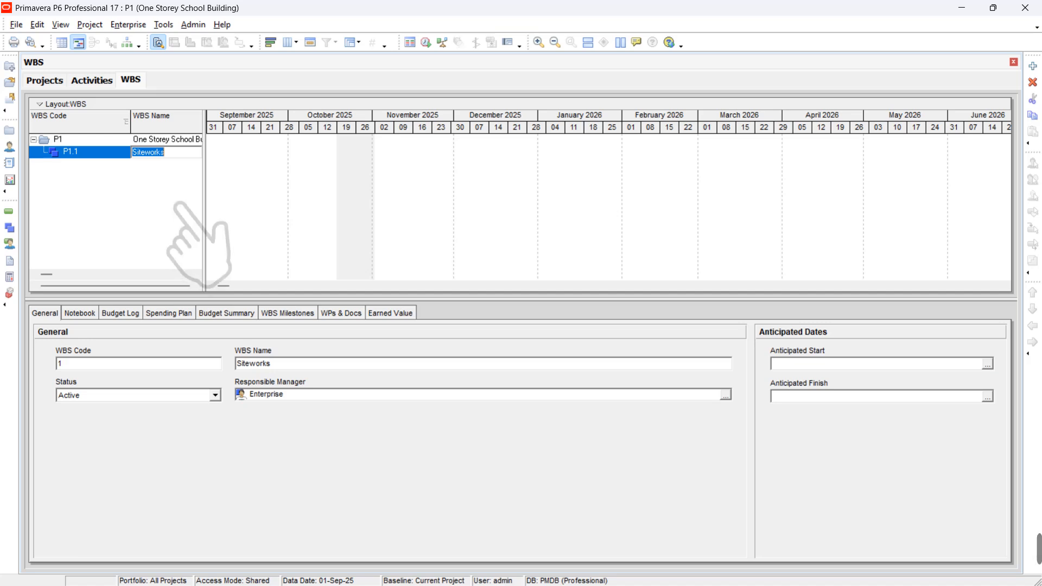
# - Add the WBS elements Structural Works, Architectural Works and MEPFS directly under project P1
pyautogui.click(91, 140)
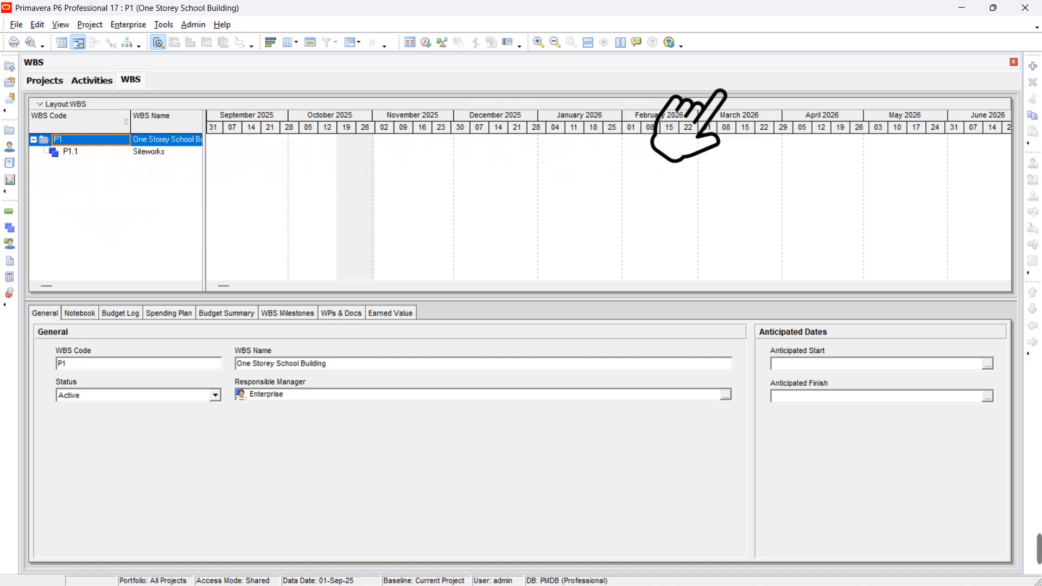
pyautogui.click(1033, 66)
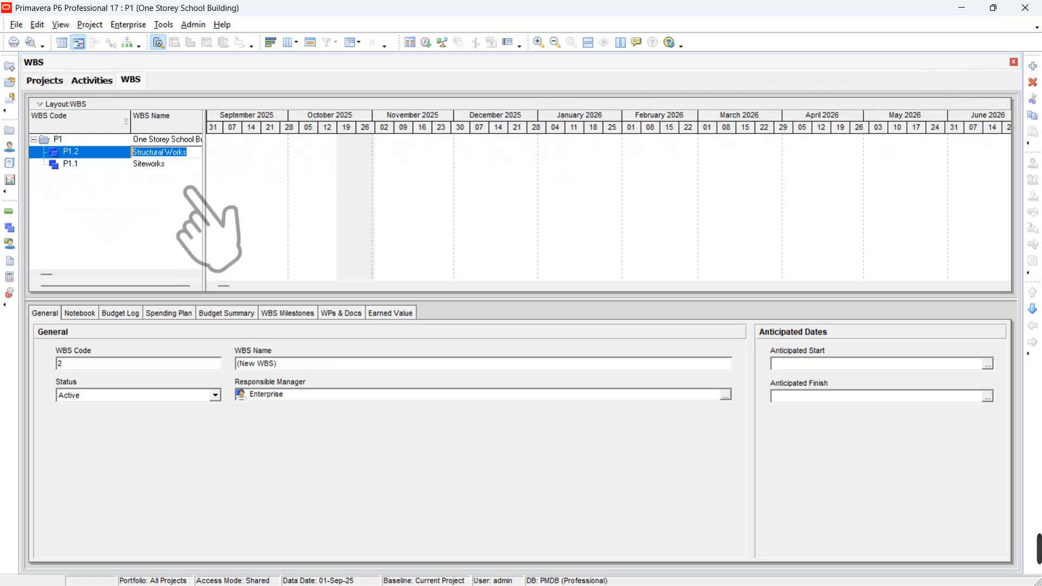
pyautogui.click(91, 140)
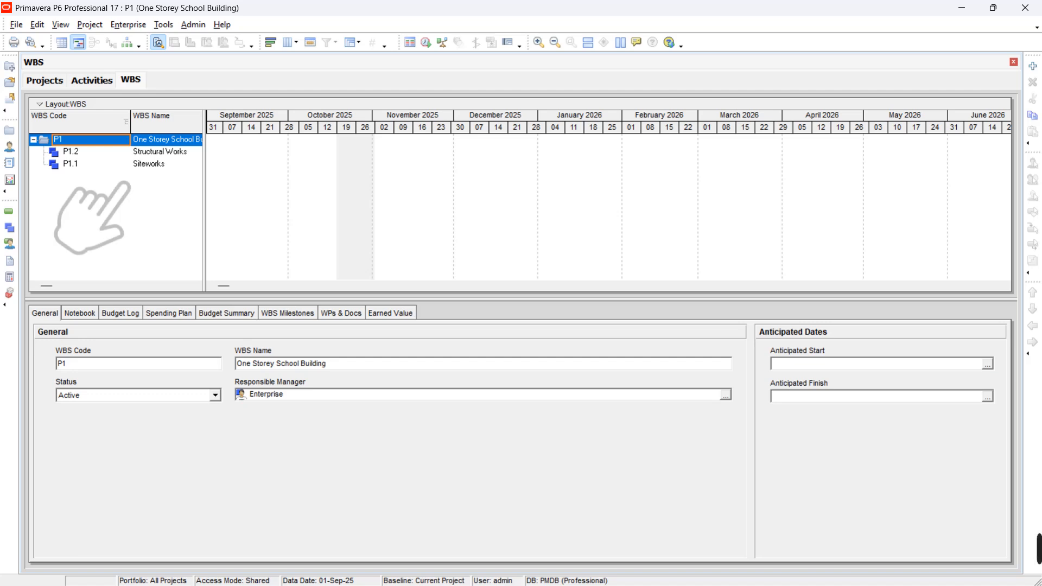
pyautogui.click(1033, 65)
pyautogui.write('Architectural Works')
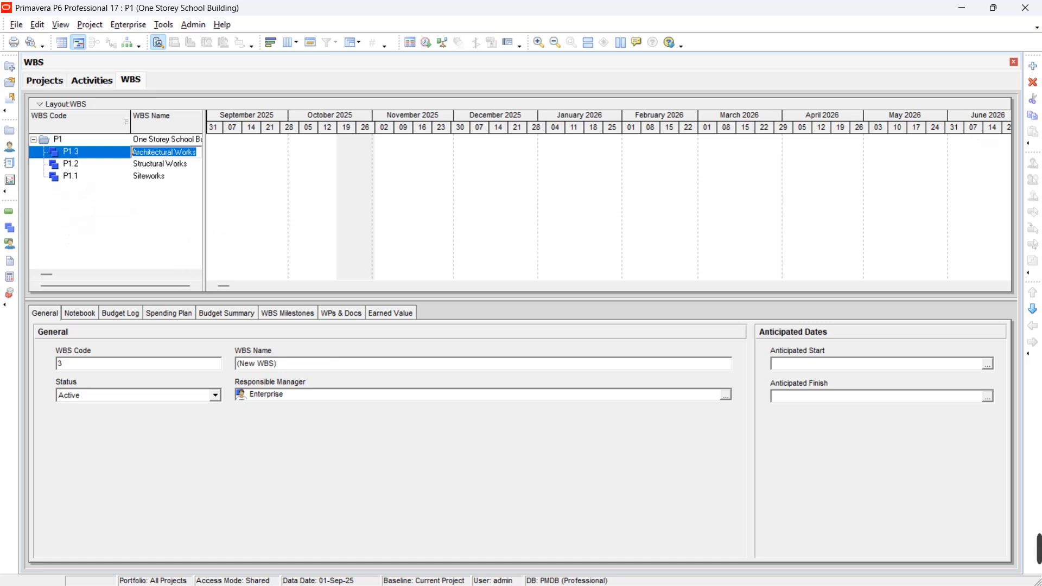
pyautogui.click(59, 139)
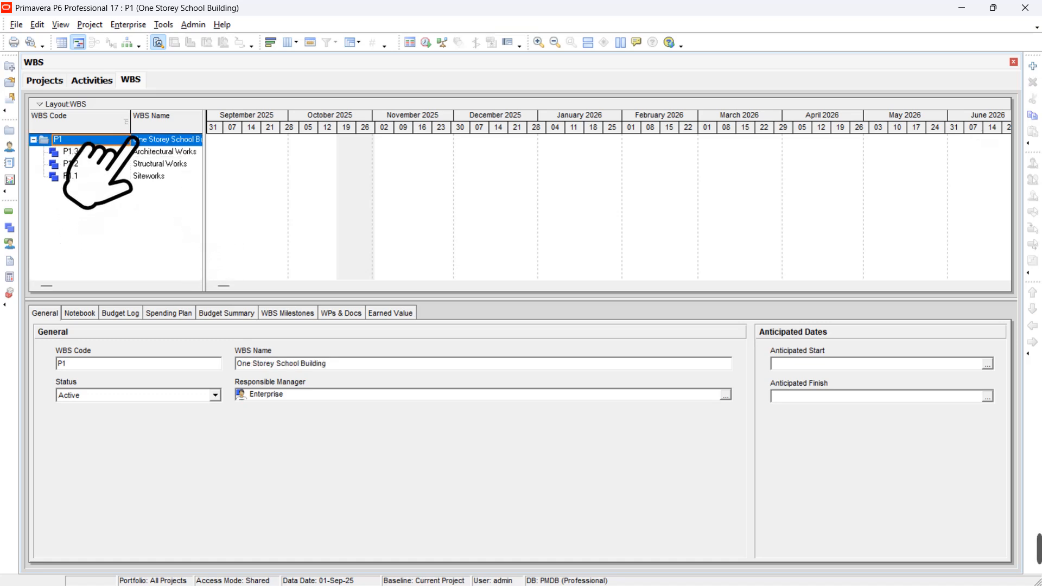
pyautogui.click(1033, 66)
pyautogui.write('MEPFS')
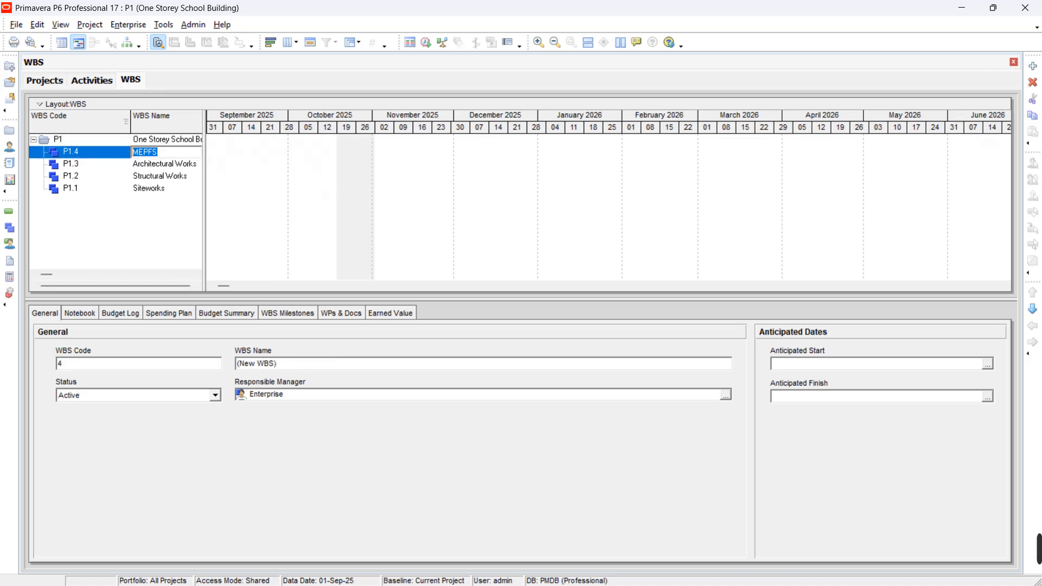
pyautogui.press('Return')
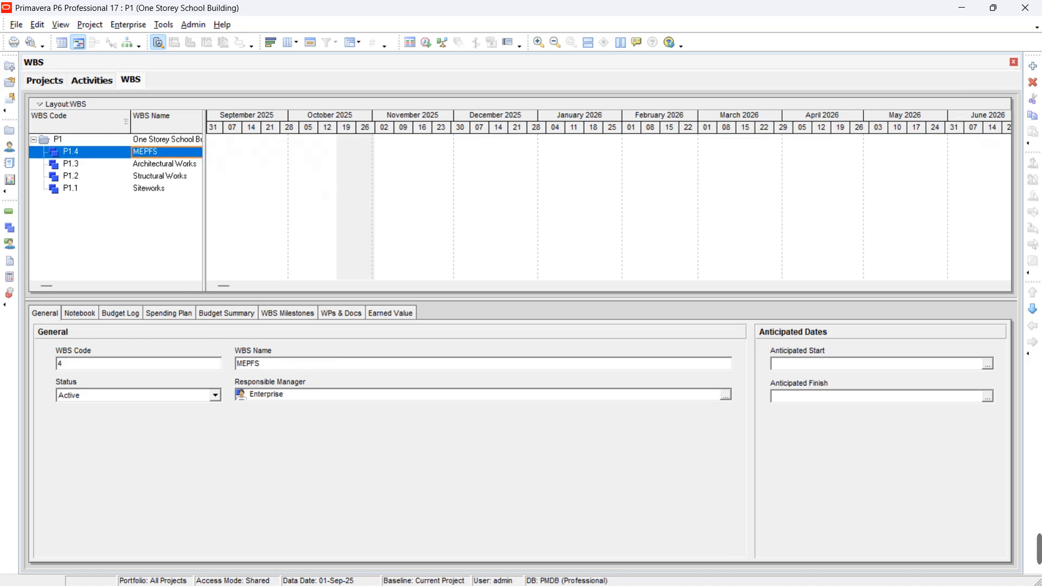
# - Move the MEPFS element down to the last position among the WBS elements of P1
pyautogui.click(1032, 309)
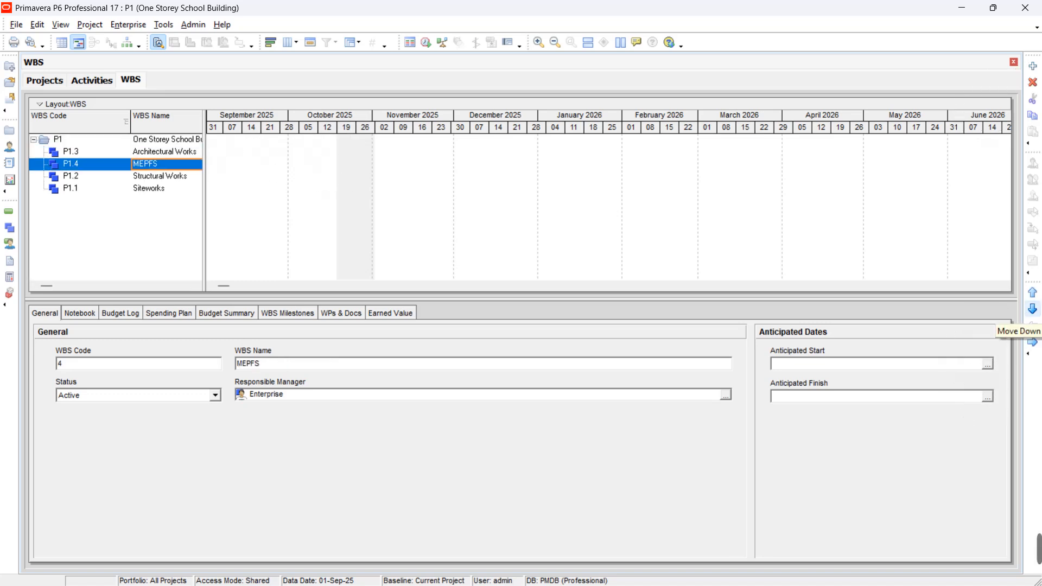
pyautogui.click(1033, 292)
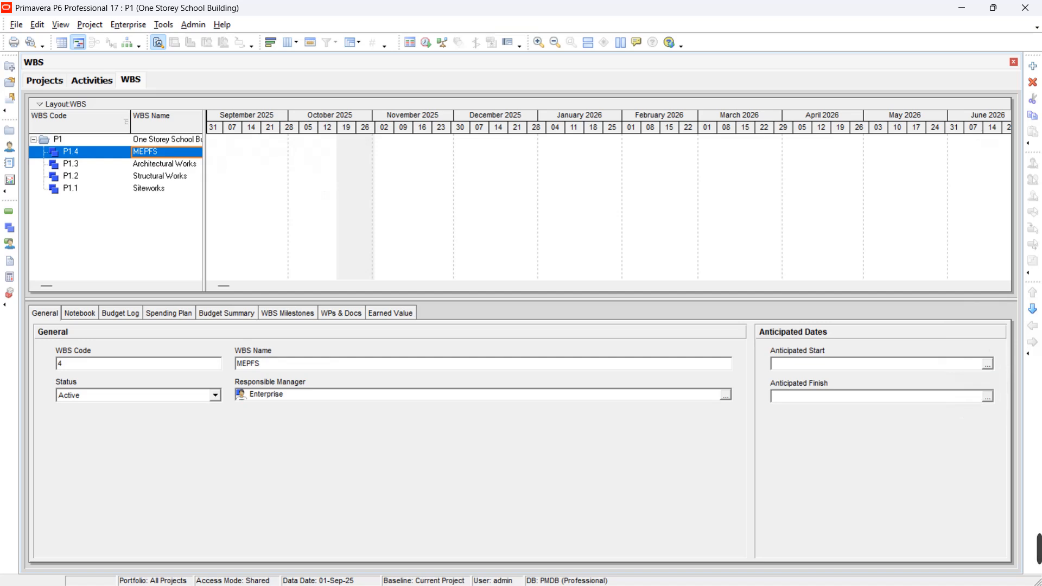
pyautogui.click(1033, 309)
pyautogui.click(1033, 309)
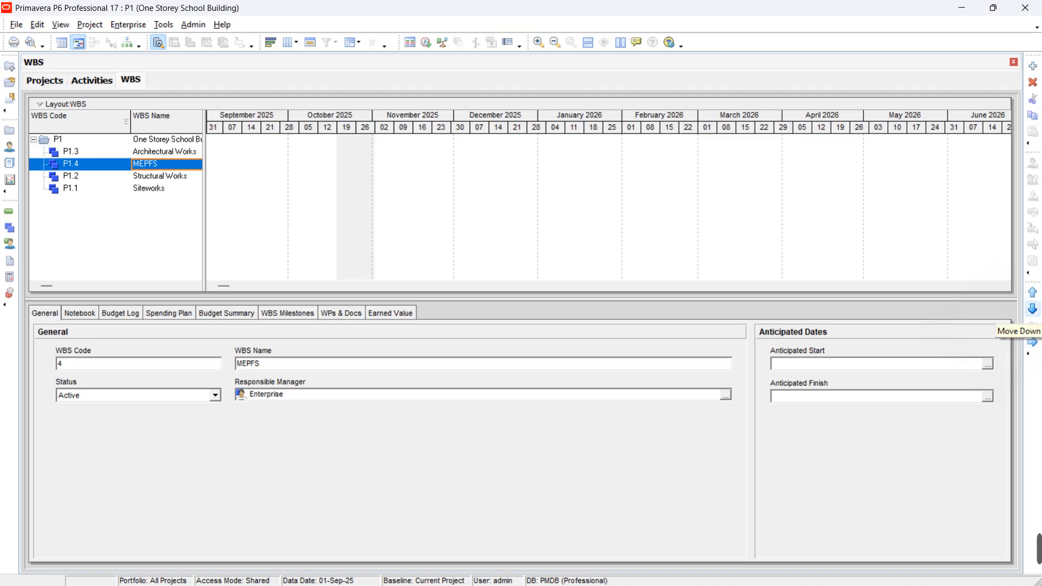
pyautogui.click(1033, 309)
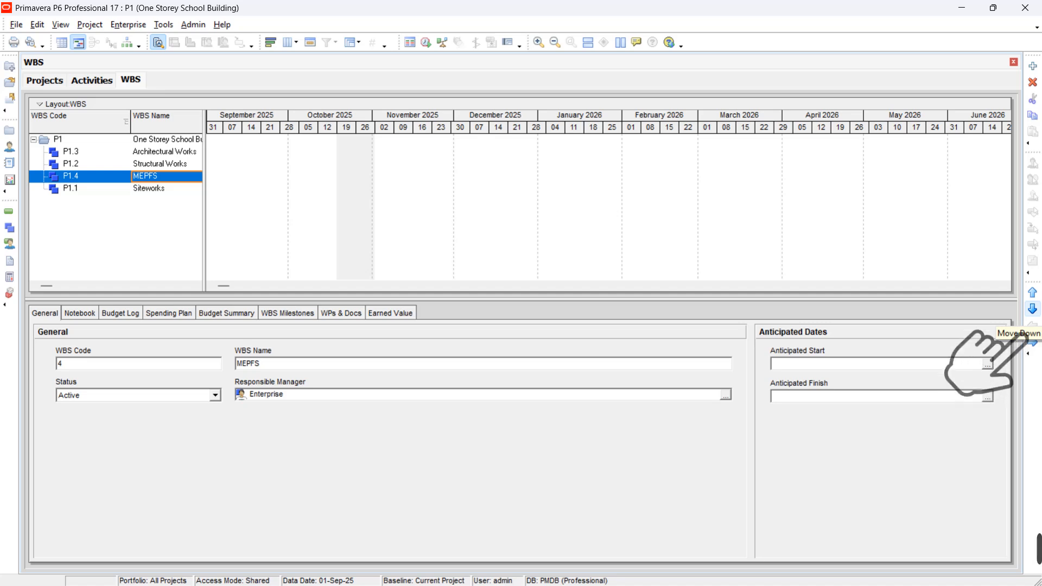
pyautogui.click(1033, 308)
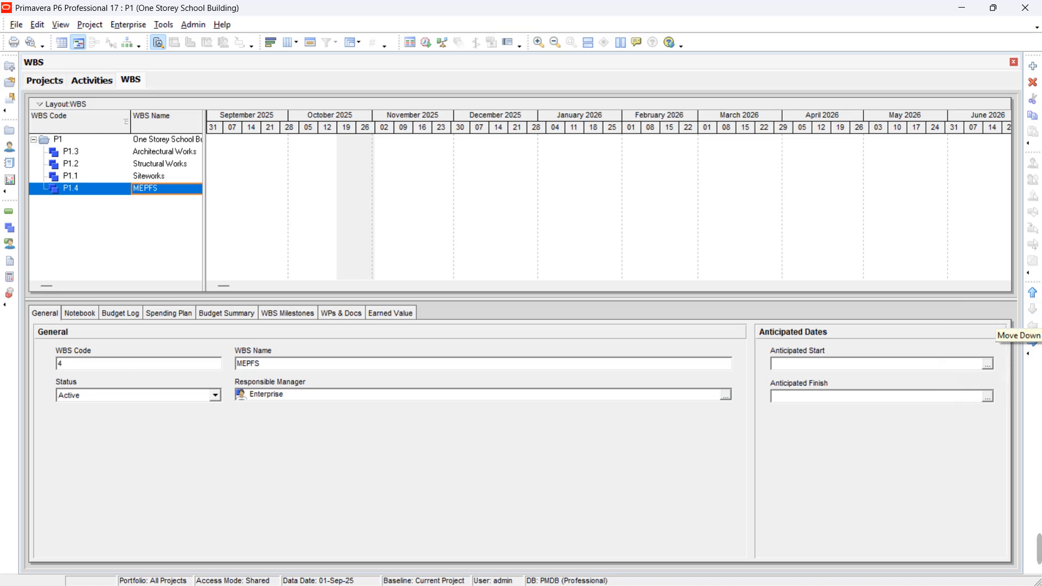
# - Move Siteworks up to the first position under P1 and move Architectural Works below Structural Works
pyautogui.click(70, 176)
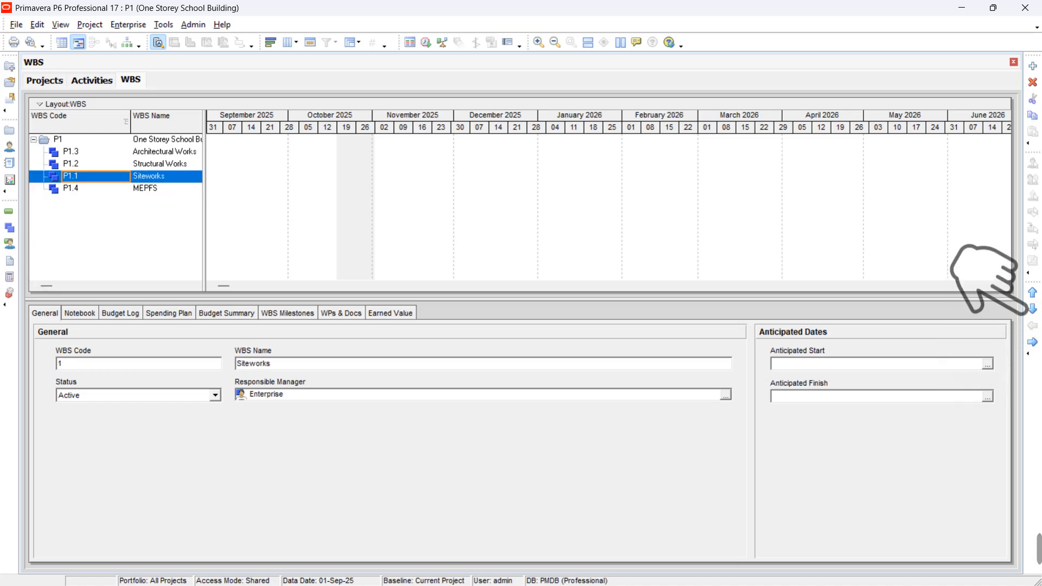
pyautogui.click(1033, 293)
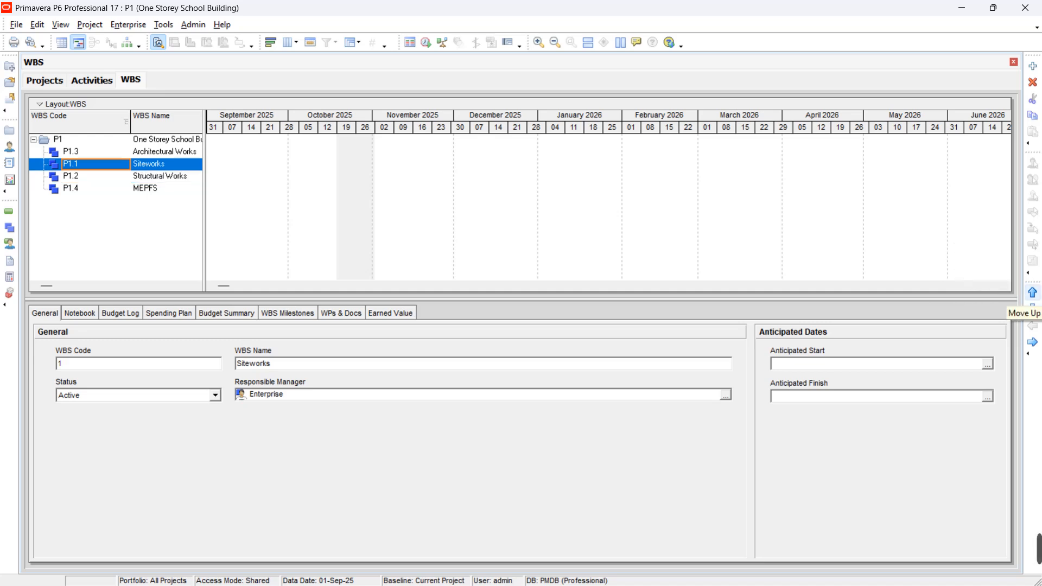
pyautogui.click(1033, 293)
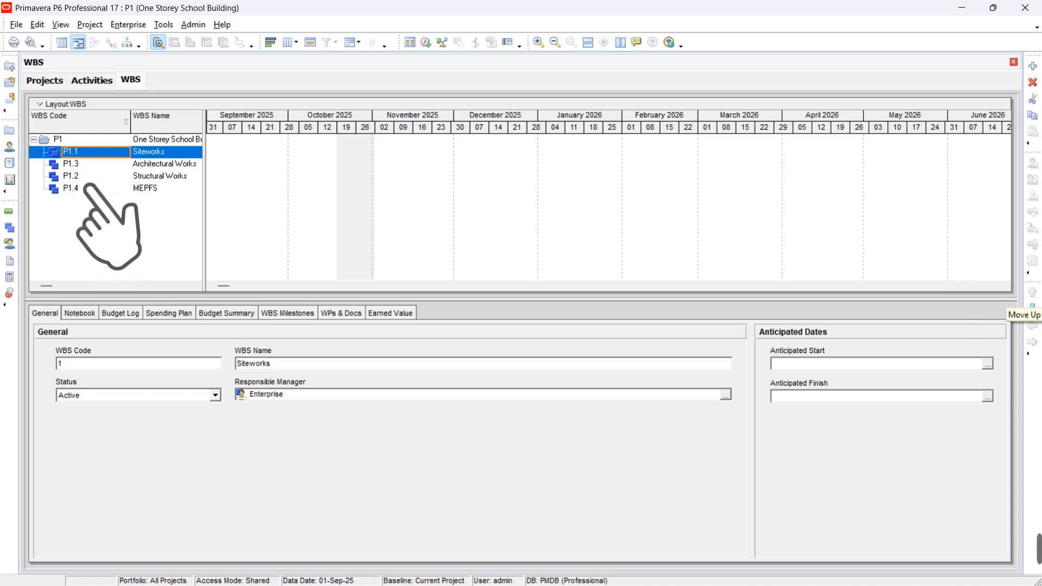
pyautogui.click(87, 164)
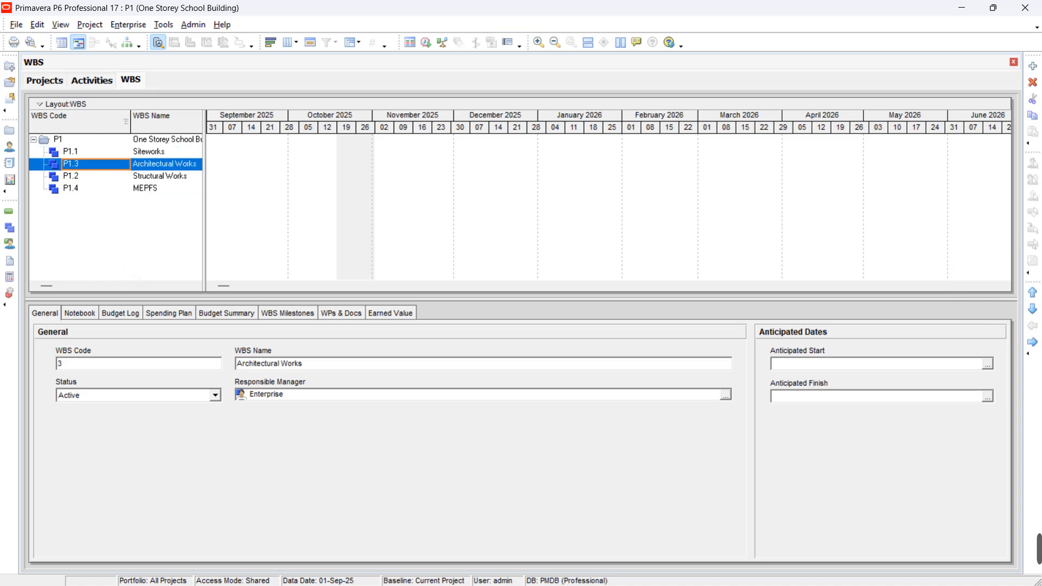
pyautogui.click(1033, 309)
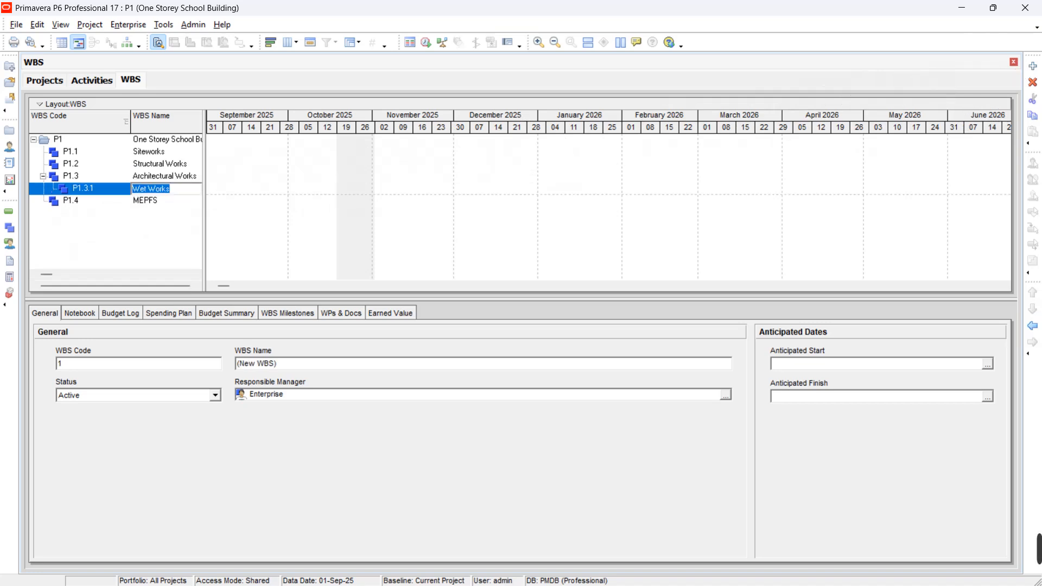
# - Add the child WBS elements Wet Works, Dry Works and Painting Works under Architectural Works
pyautogui.click(1033, 82)
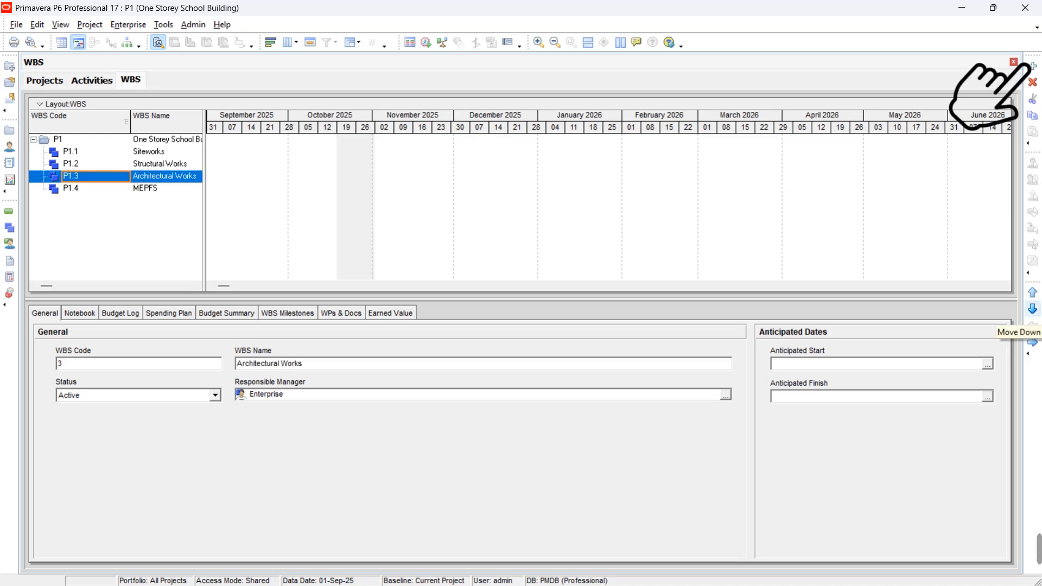
pyautogui.click(1034, 66)
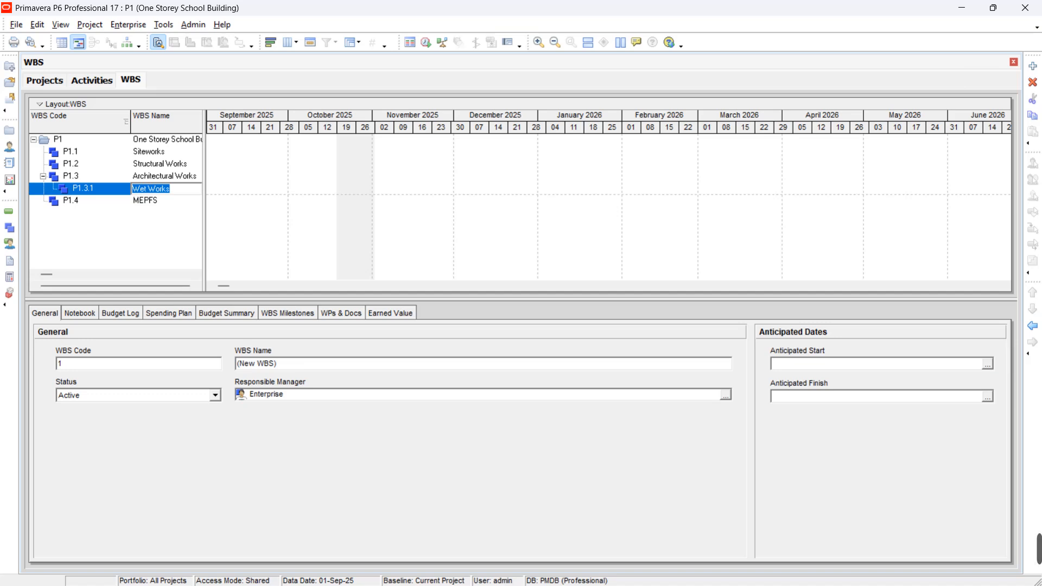
pyautogui.click(84, 176)
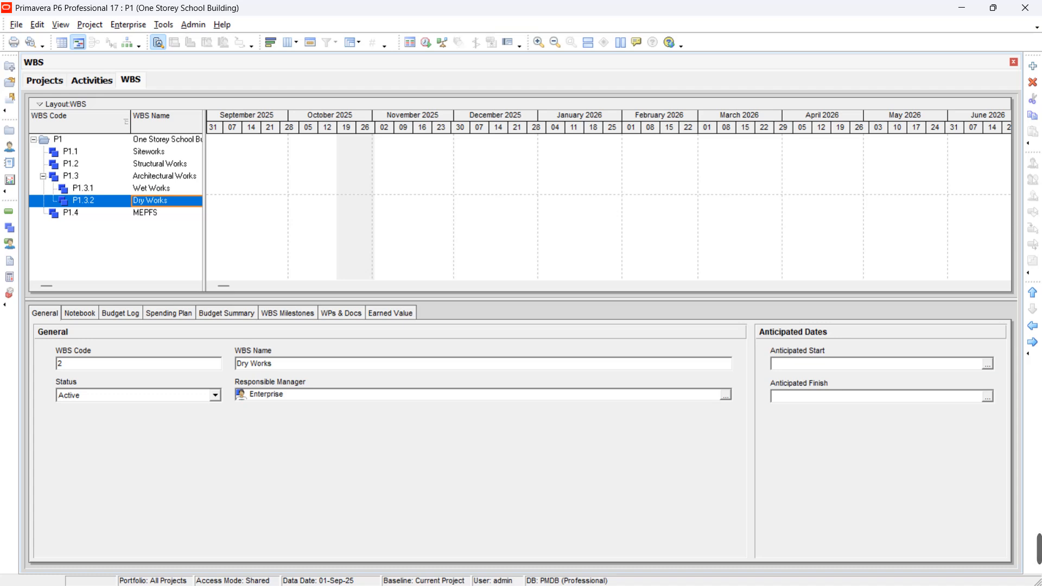
pyautogui.click(70, 176)
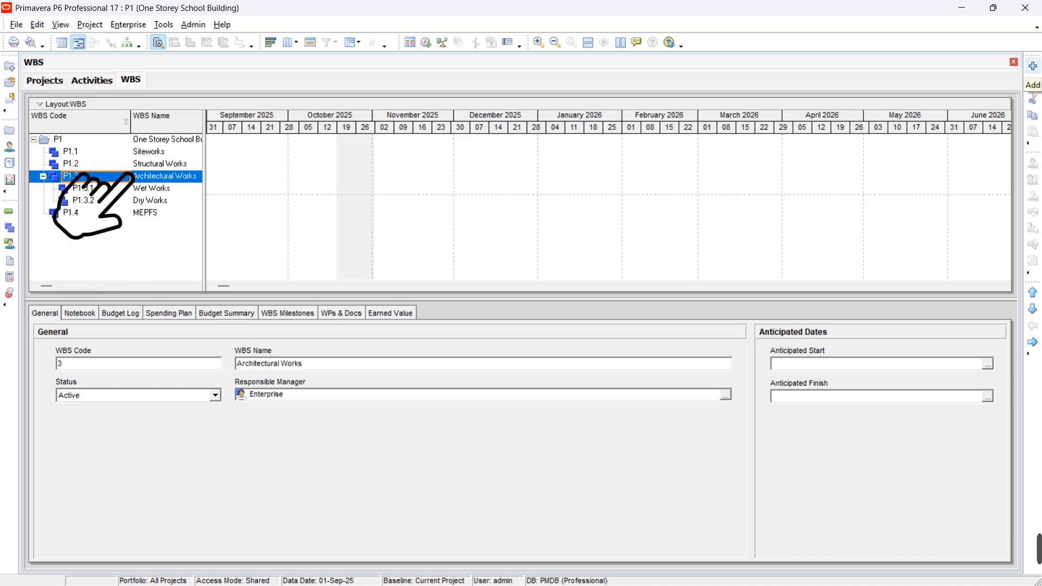
pyautogui.click(1033, 66)
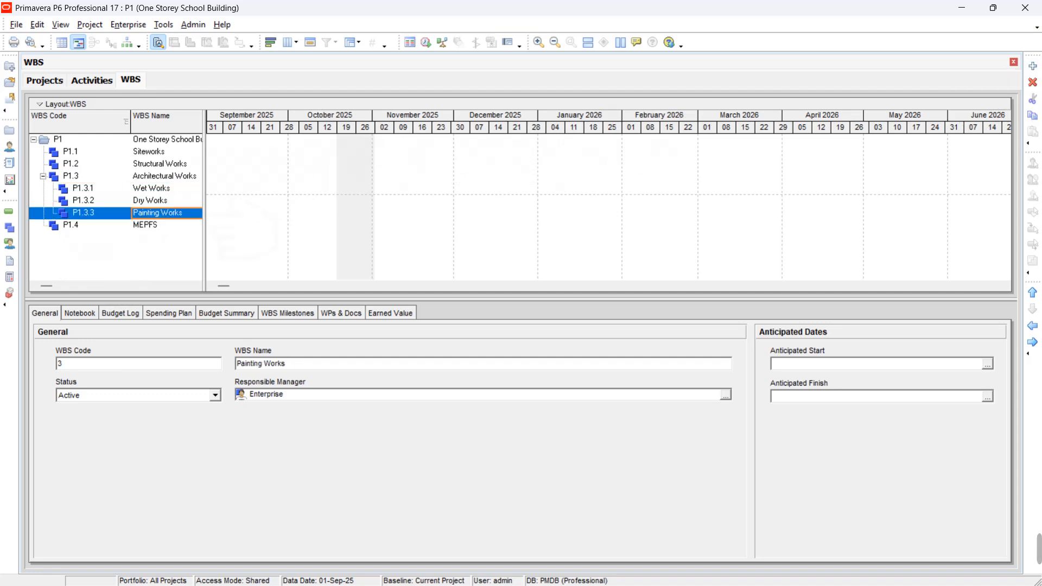
# - Add the child WBS elements Substructure and Superstructure under Structural Works
pyautogui.click(185, 164)
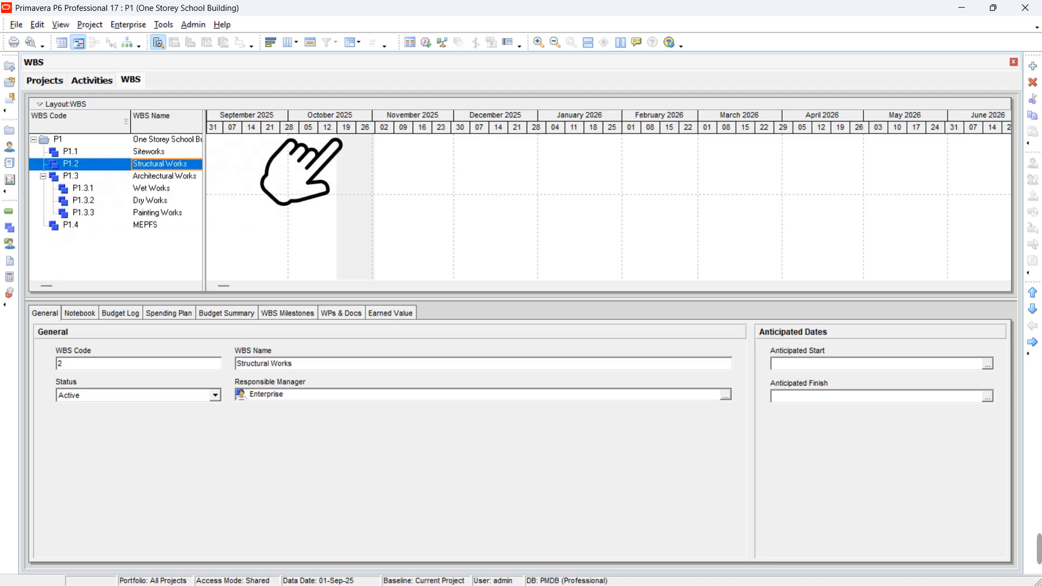
pyautogui.click(1033, 66)
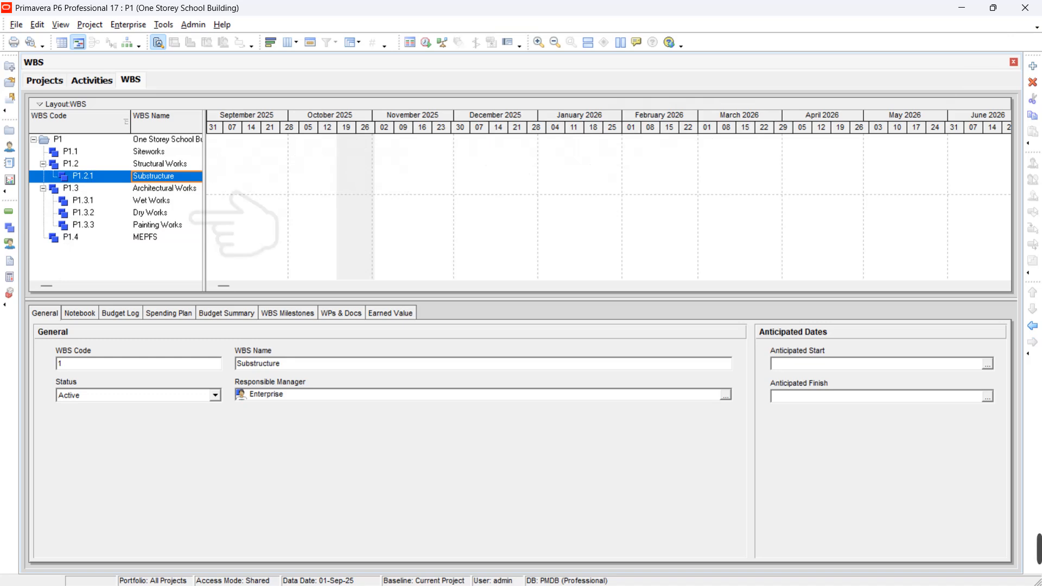
pyautogui.click(186, 164)
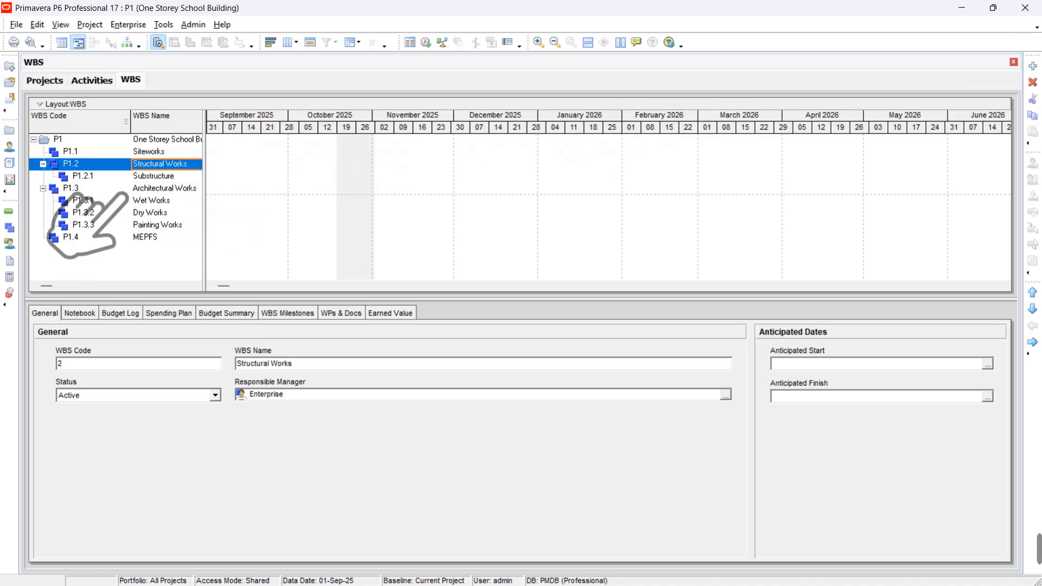
pyautogui.click(1033, 65)
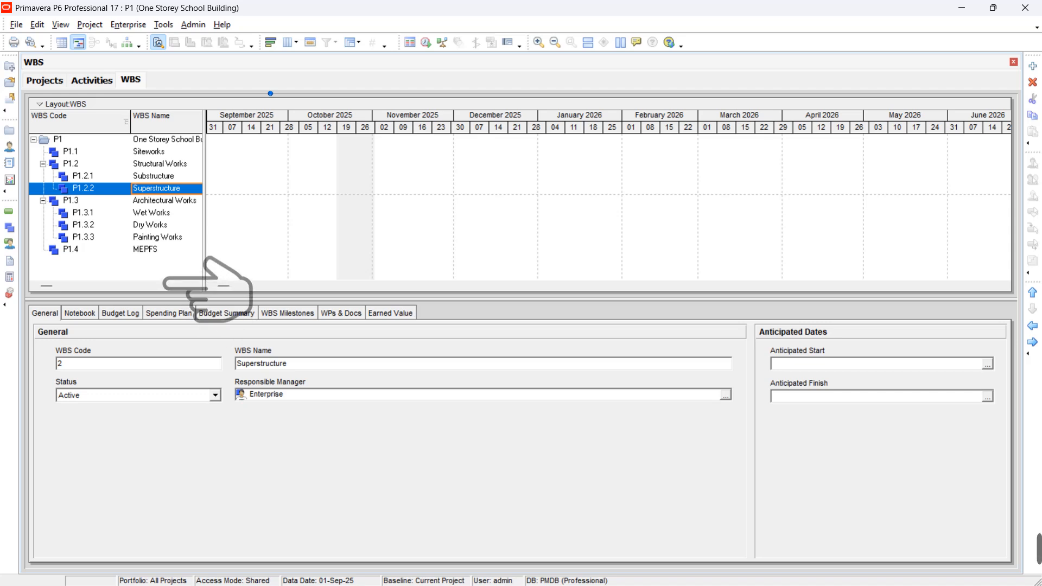
# - Add the child WBS elements First Fix, Second Fix and Final Fix under MEPFS
pyautogui.click(190, 250)
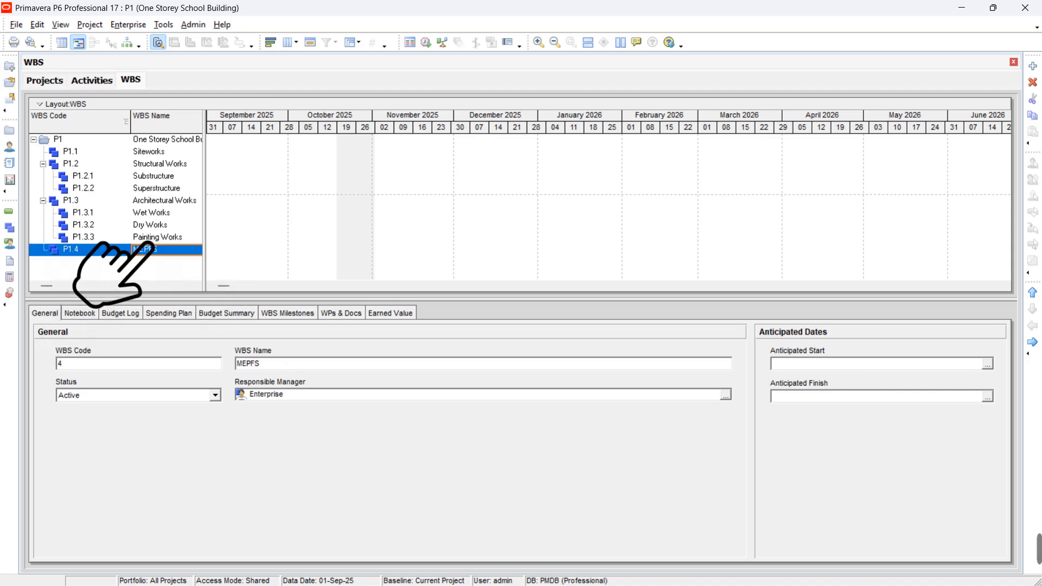
pyautogui.click(1033, 66)
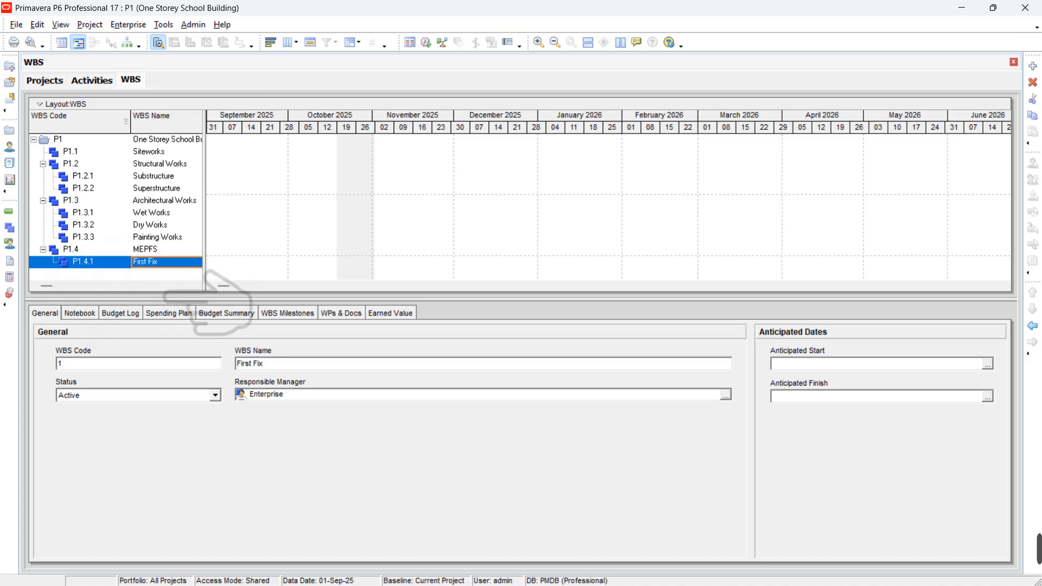
pyautogui.click(164, 249)
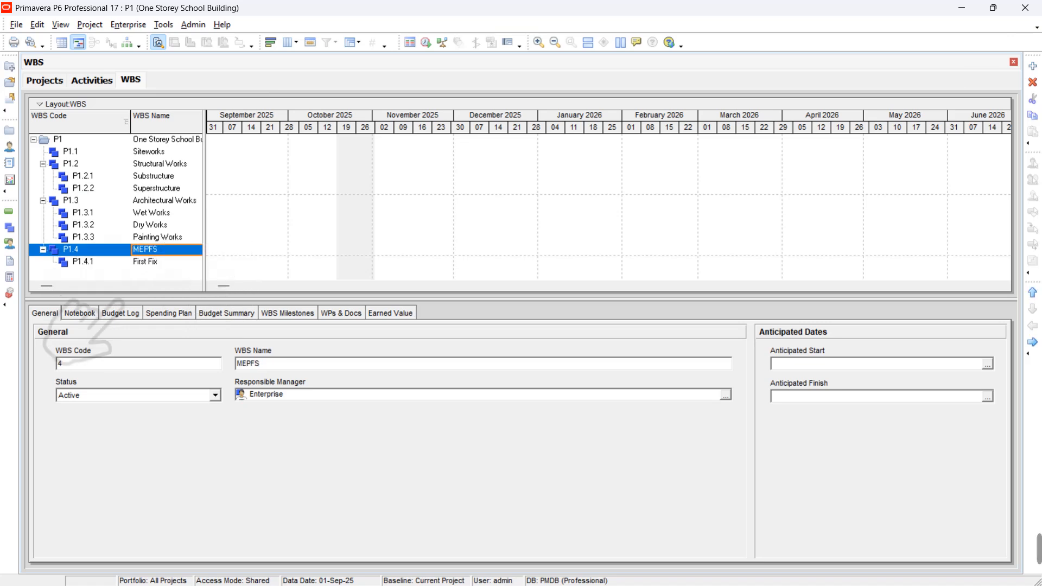
pyautogui.click(1033, 65)
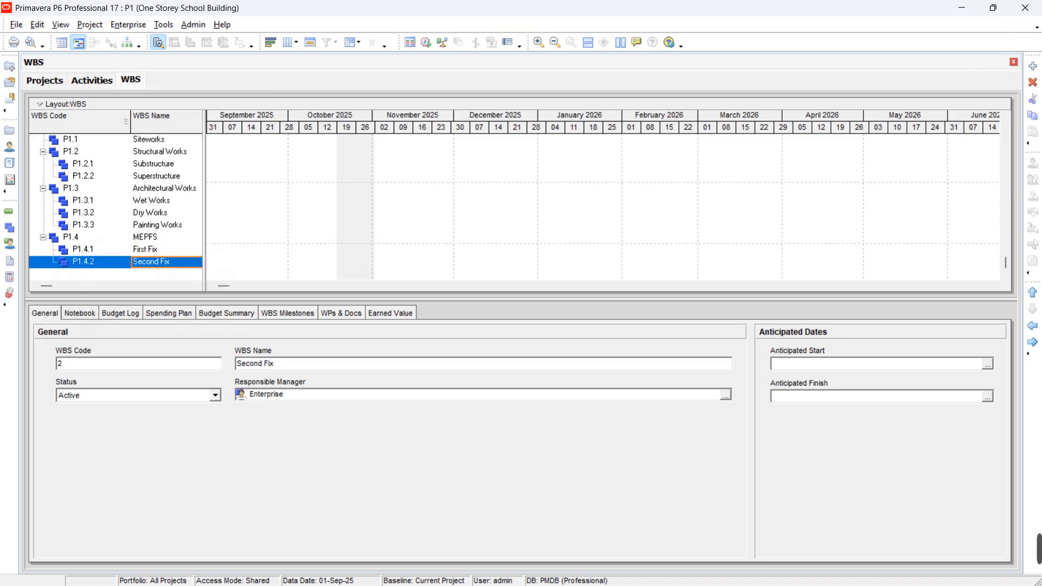
pyautogui.click(163, 237)
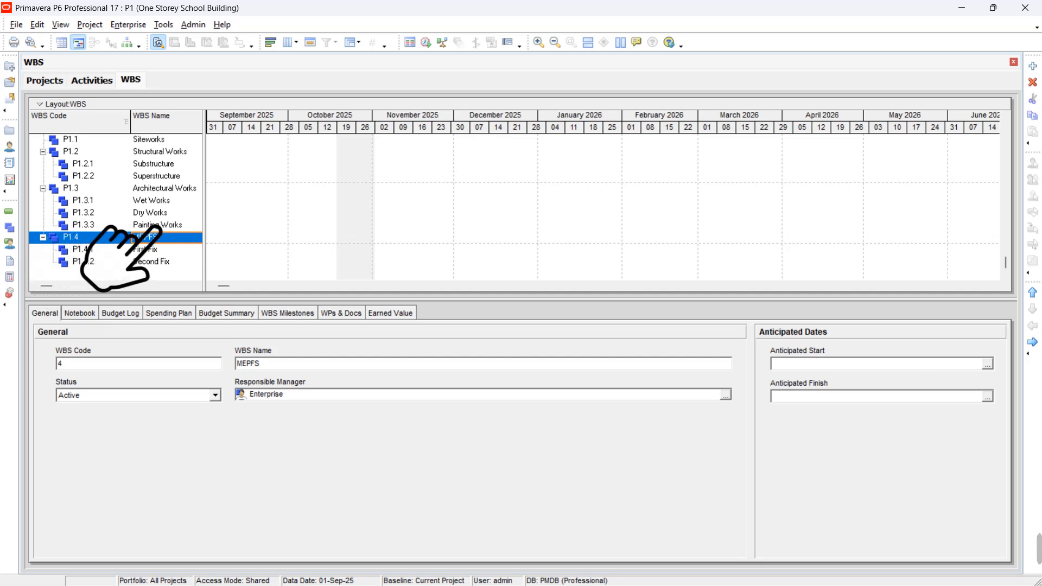
pyautogui.click(1033, 66)
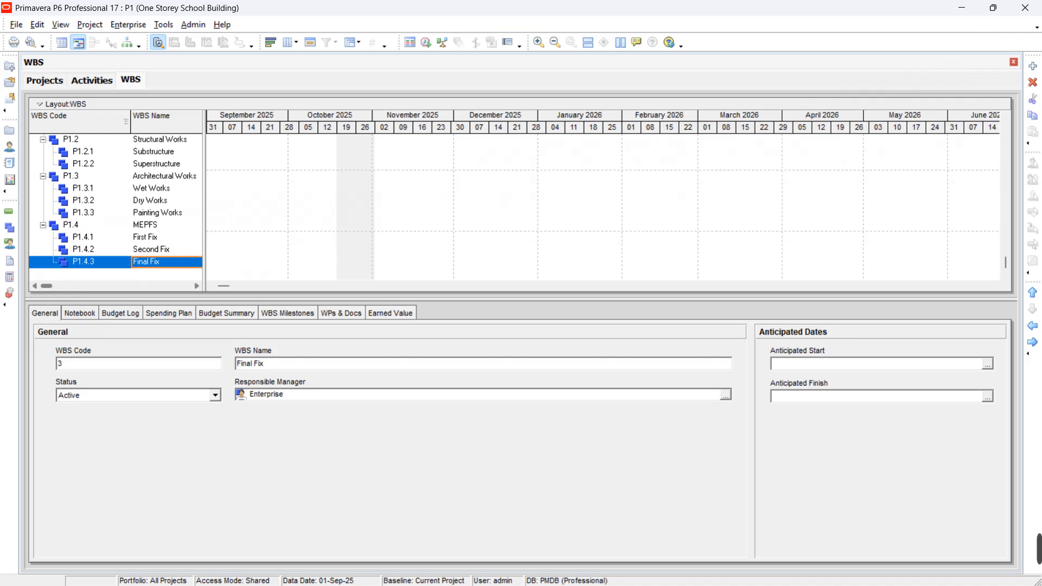
# - Display the activities of the One Storey School Building project and sort the list by Activity ID
pyautogui.click(92, 80)
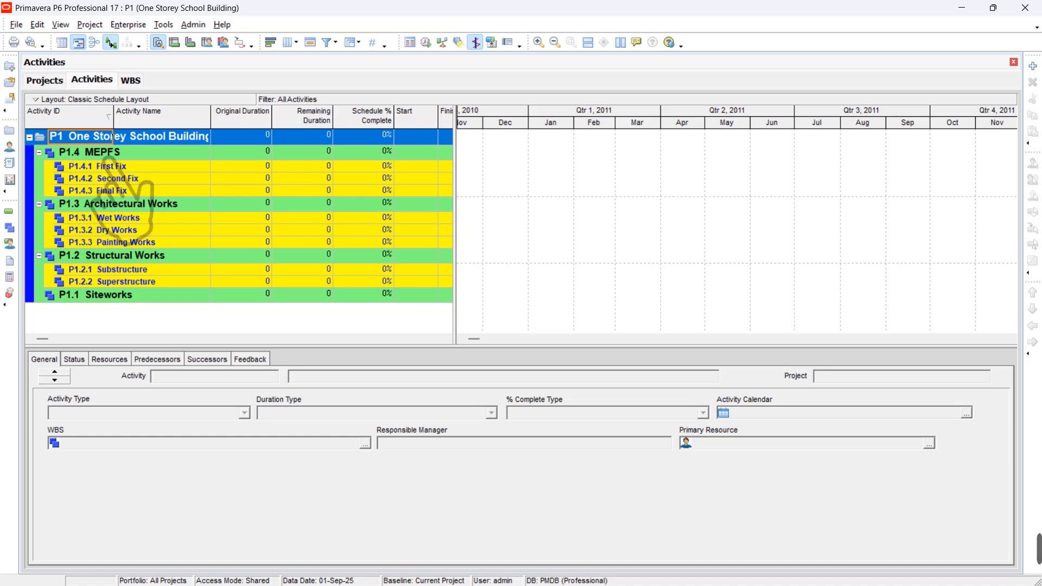
pyautogui.click(105, 115)
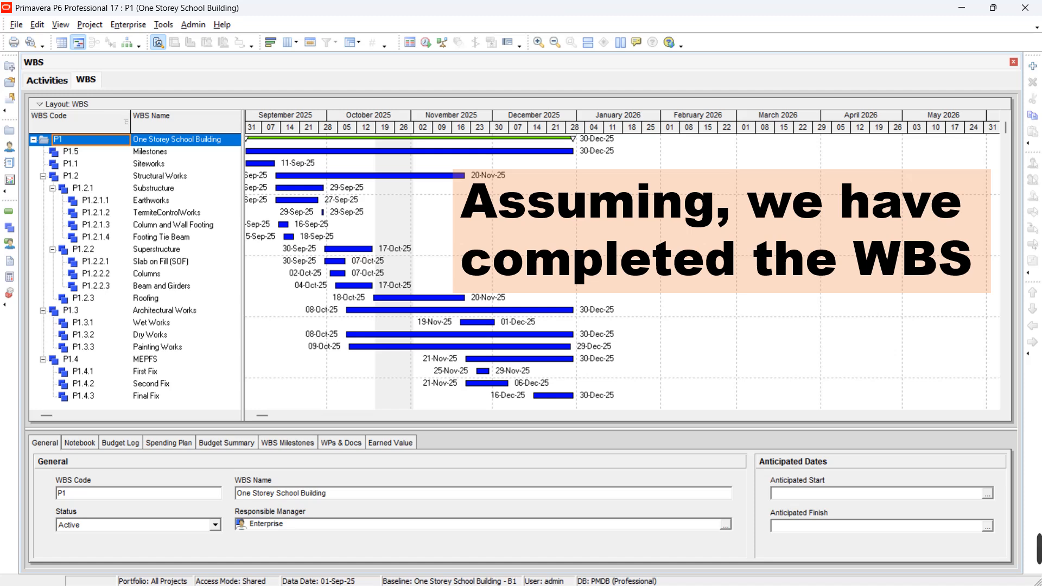
# - Display the school building WBS as a chart and arrange the children of the project element vertically
pyautogui.rightClick(43, 103)
pyautogui.moveTo(74, 266)
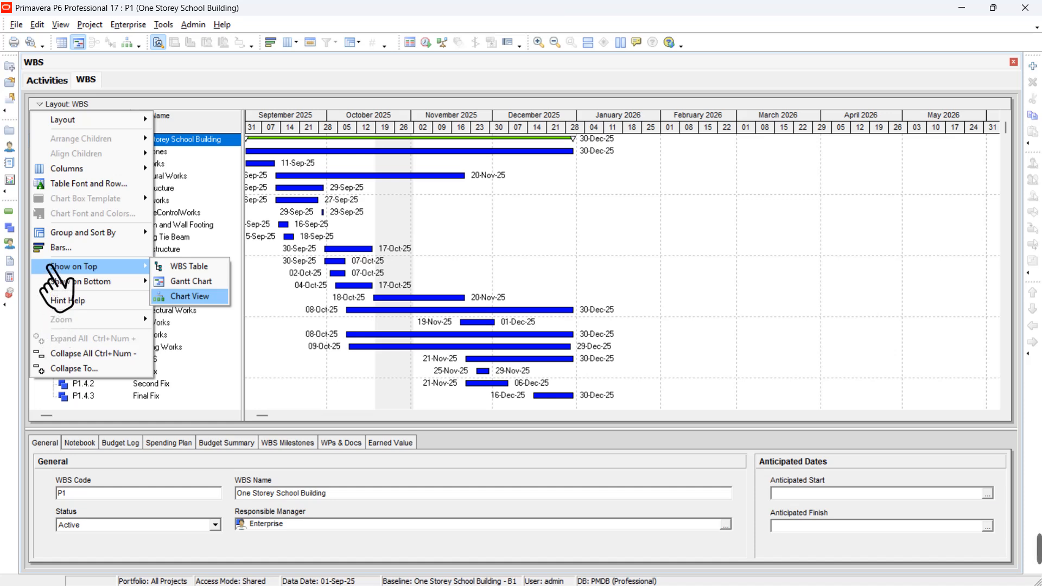
pyautogui.click(210, 297)
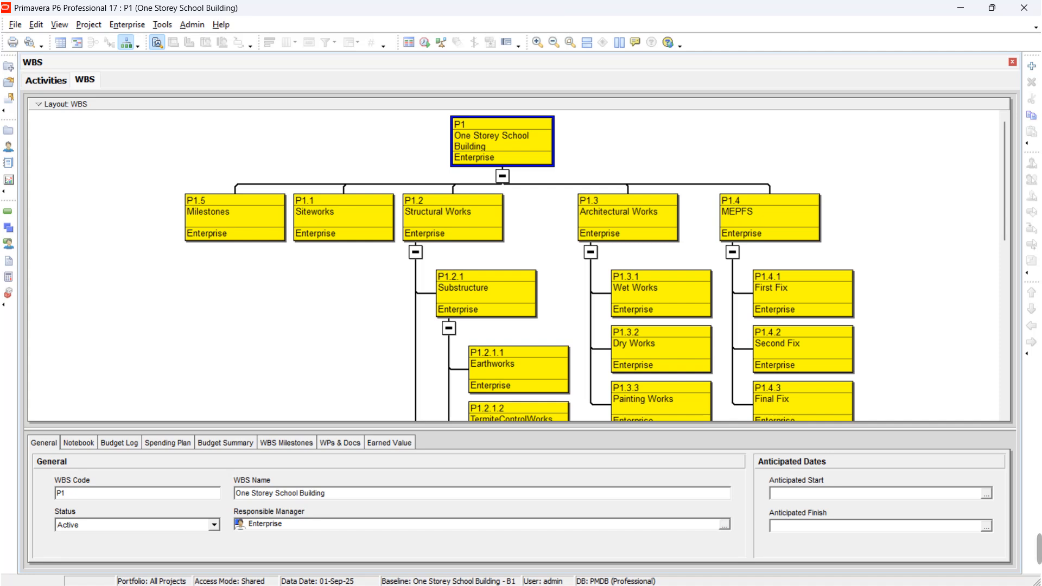
pyautogui.rightClick(31, 112)
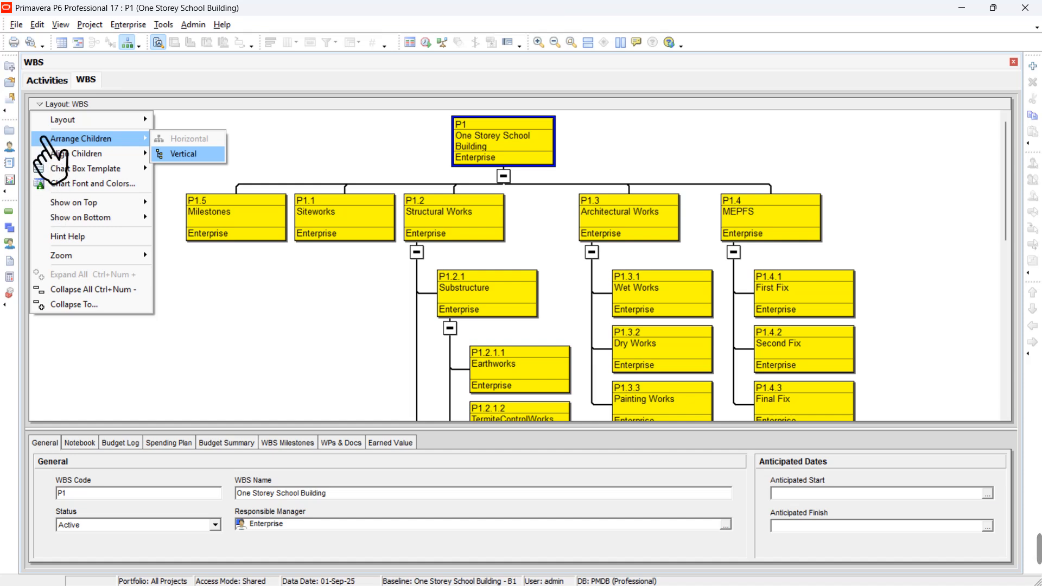
pyautogui.click(198, 154)
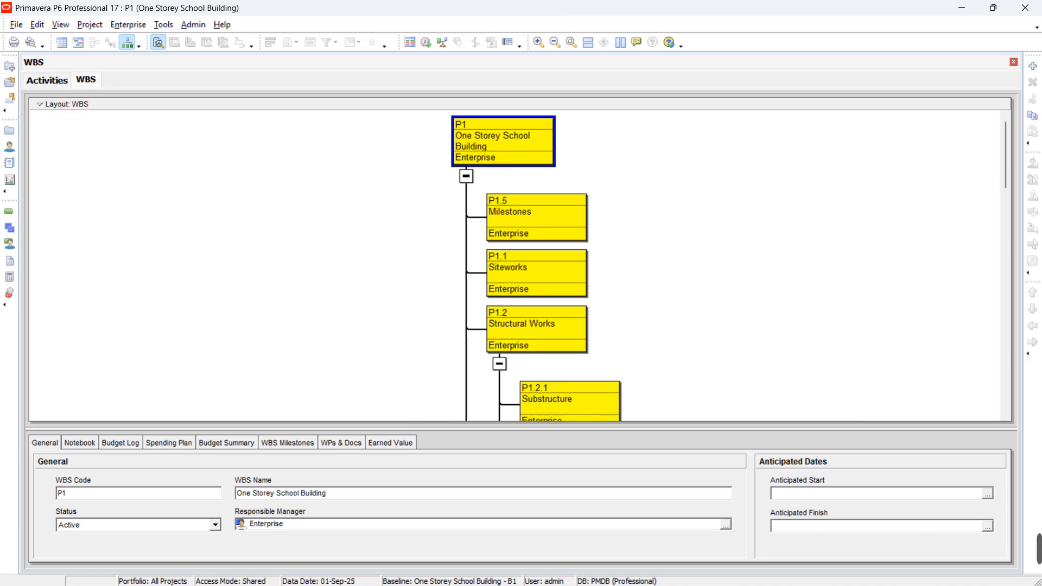
# - Show the WBS as a WBS table, and return it to the Gantt chart view
pyautogui.rightClick(32, 113)
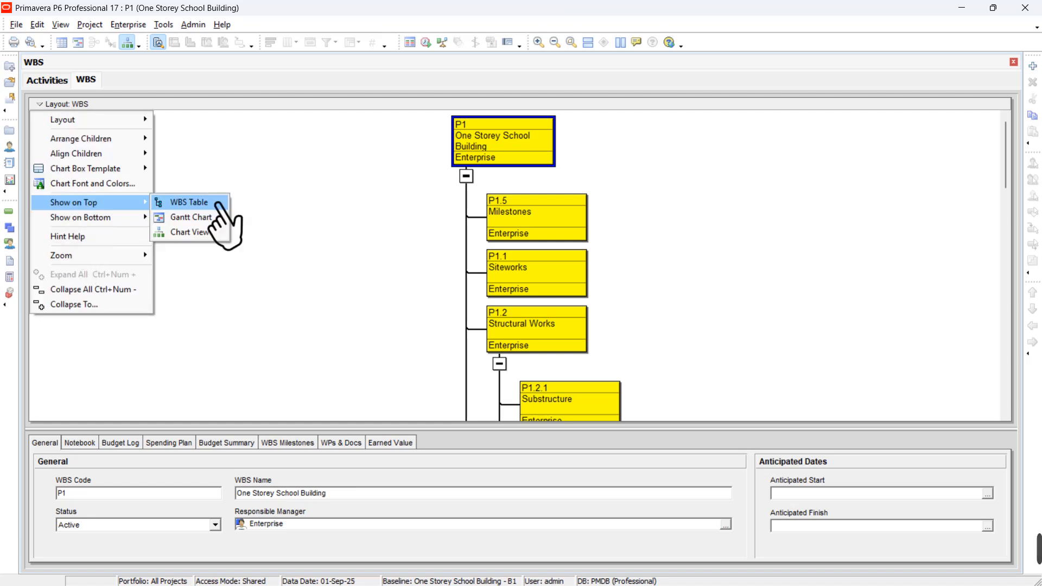
pyautogui.click(189, 202)
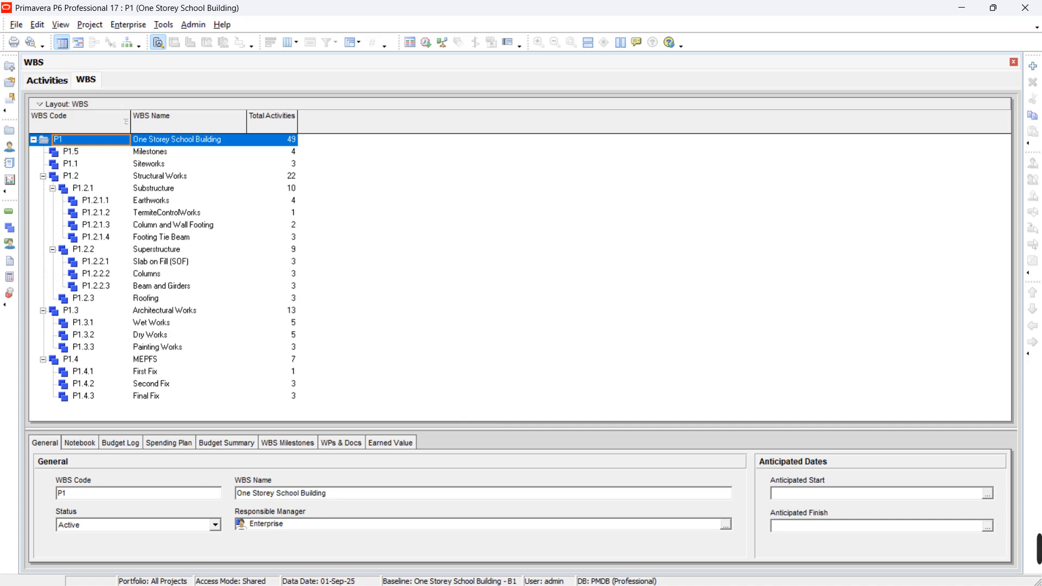
pyautogui.rightClick(33, 111)
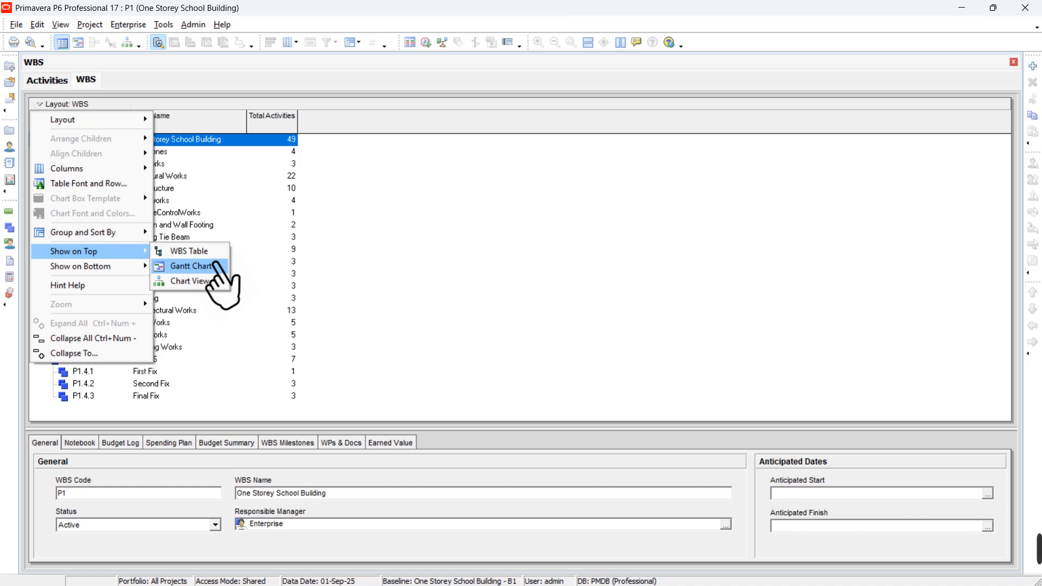
pyautogui.click(191, 266)
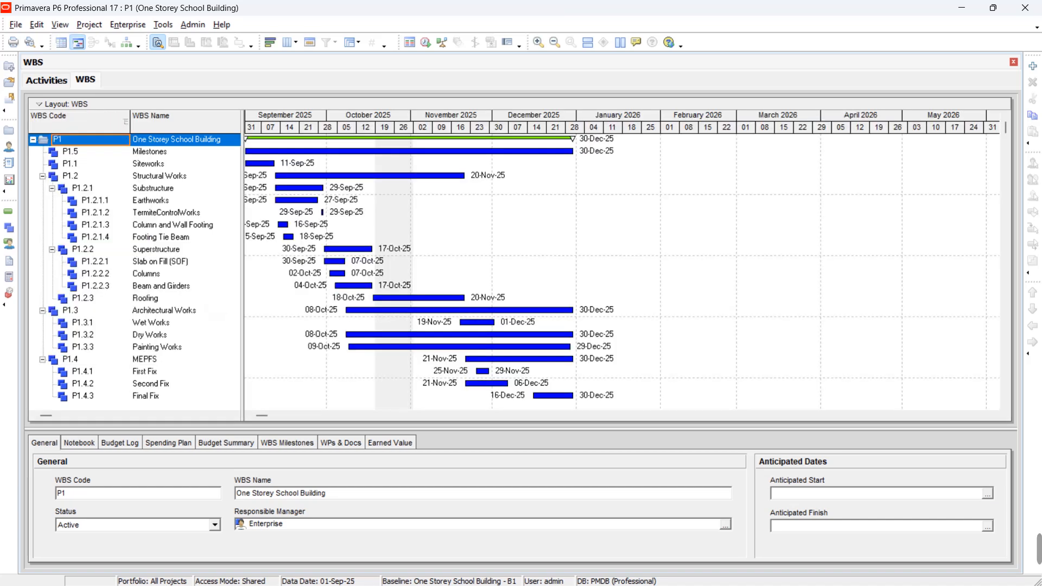
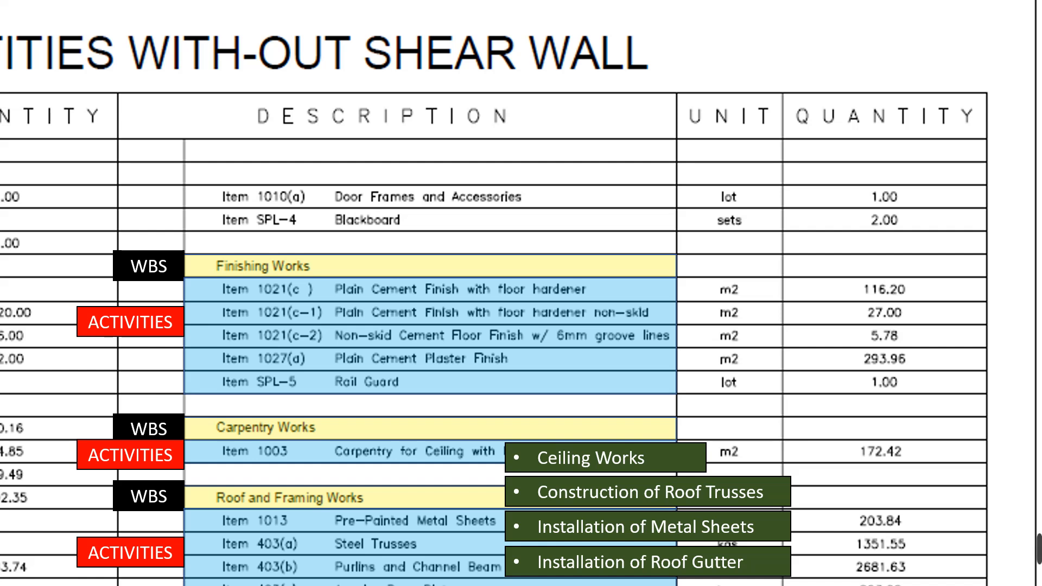
pyautogui.scroll(-6, 522, 293)
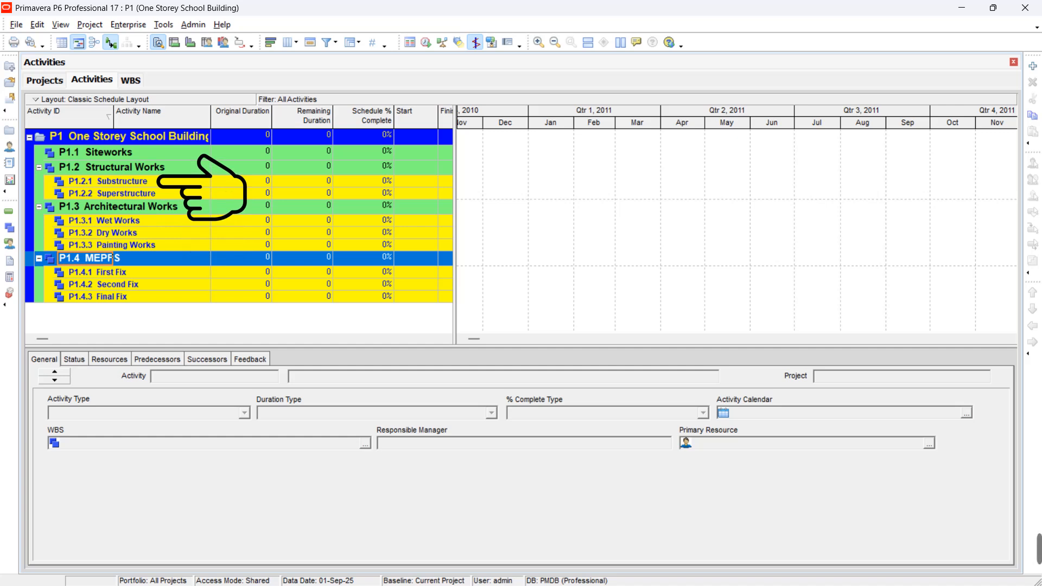
# - Add activity A1000 named Excavation under the Substructure WBS element
pyautogui.click(113, 181)
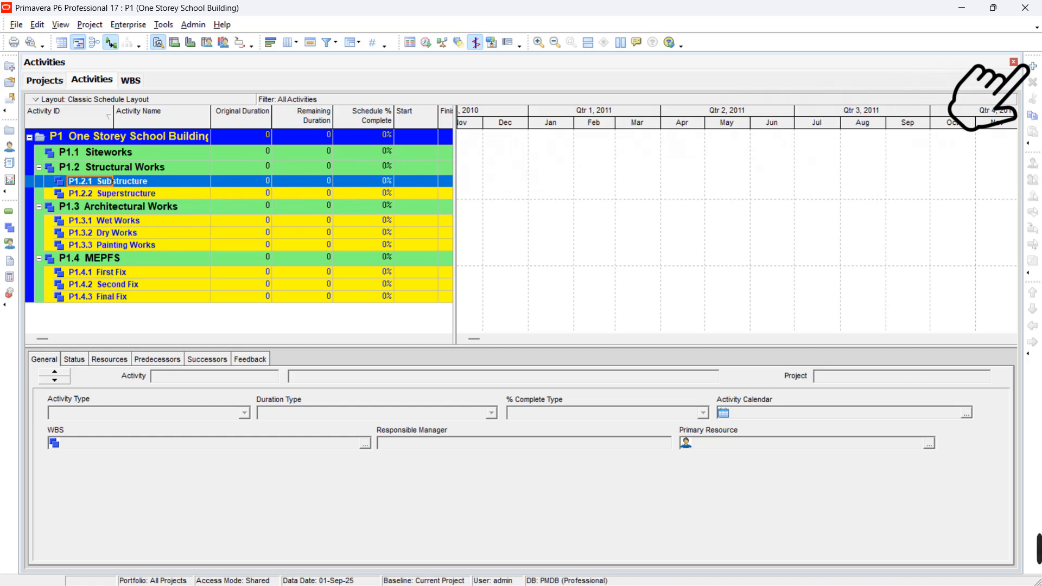
pyautogui.press('Insert')
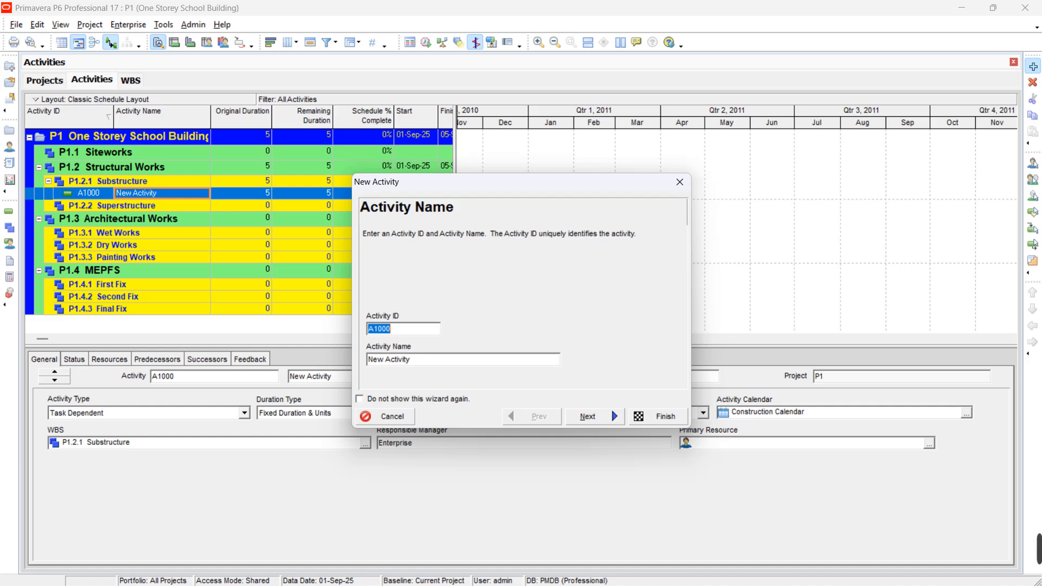
pyautogui.press('Escape')
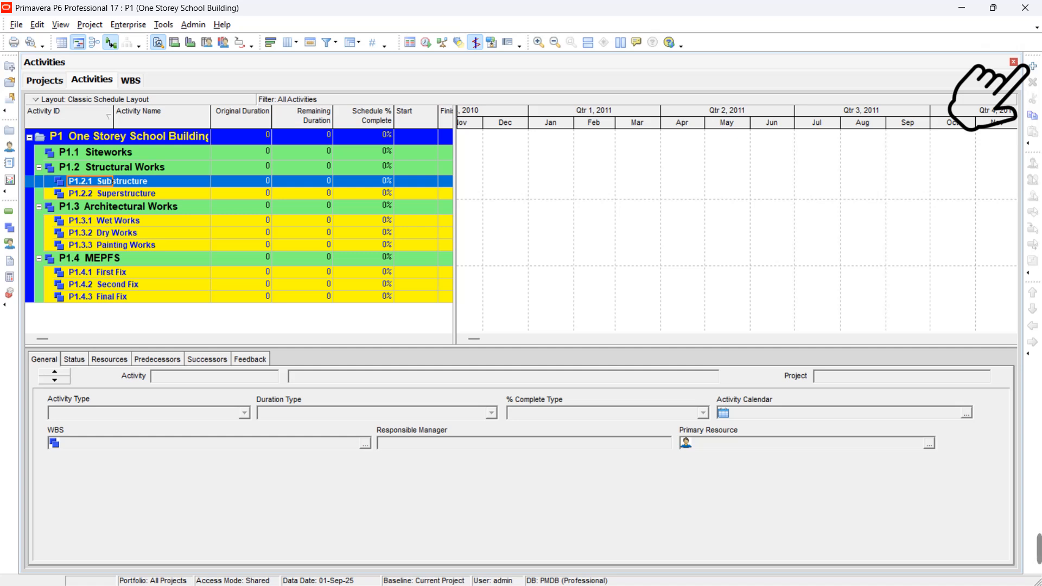
pyautogui.click(1033, 66)
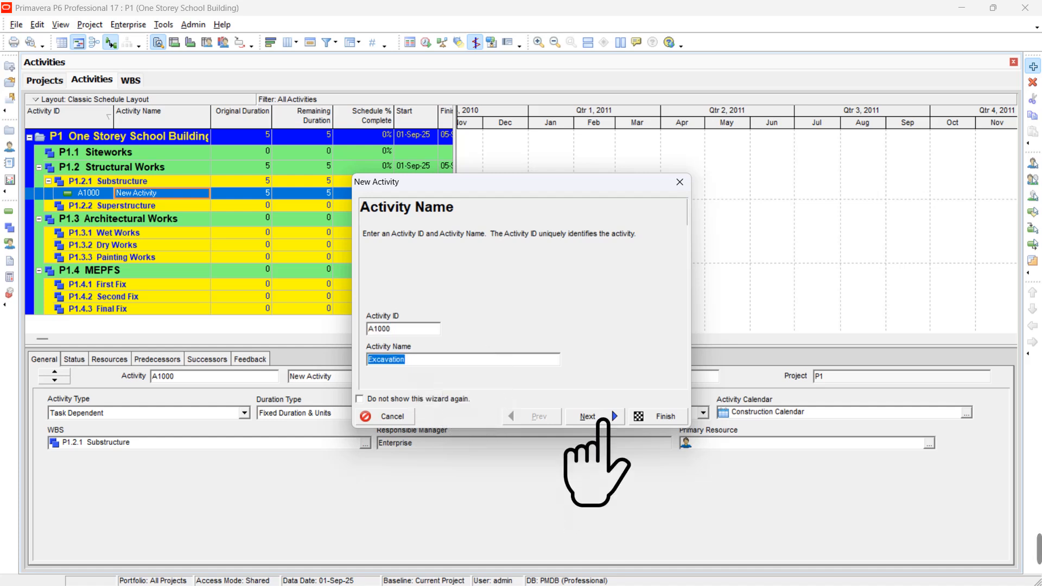
pyautogui.click(597, 416)
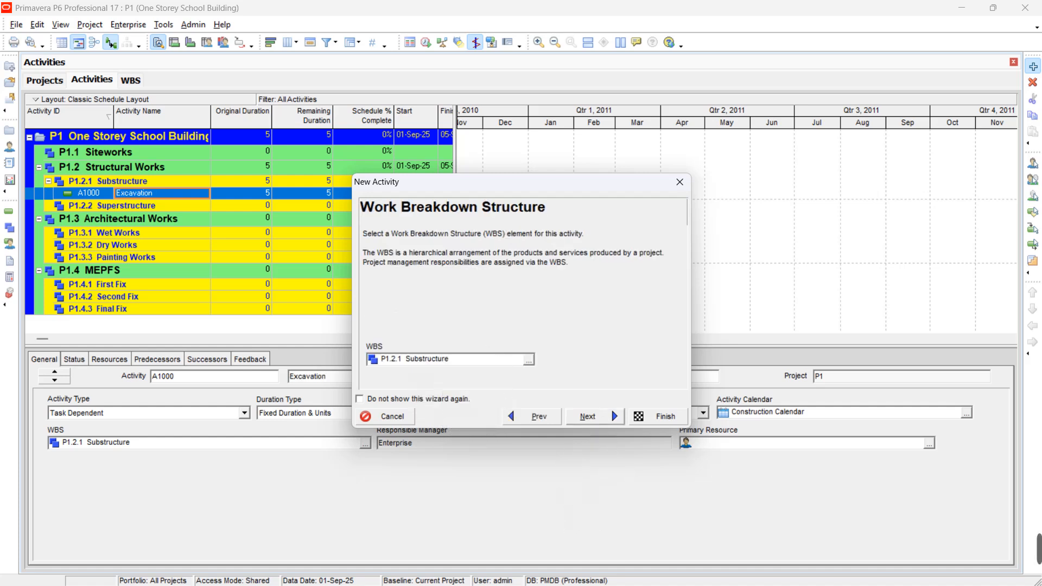
pyautogui.click(665, 416)
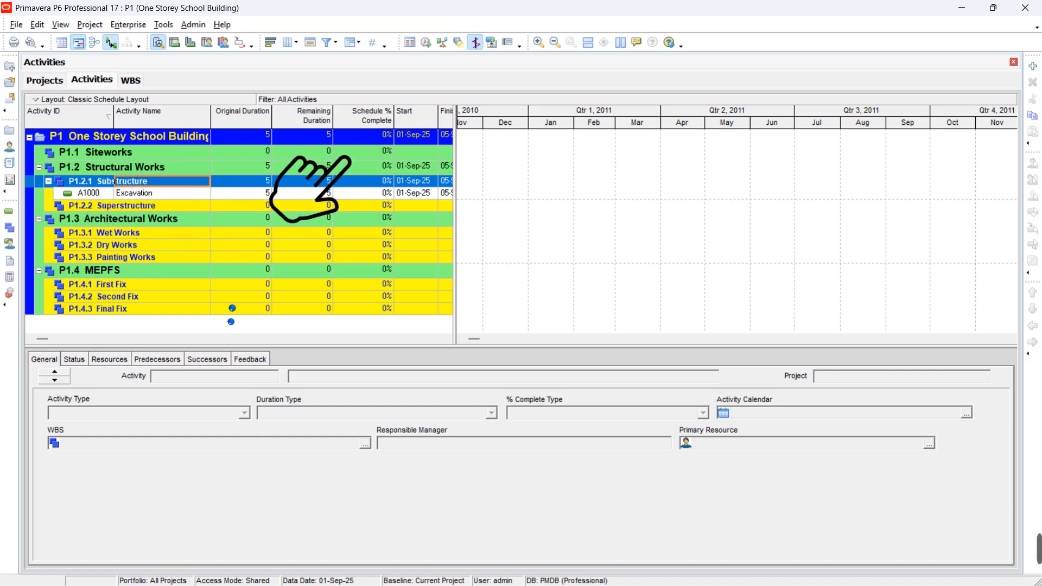
# - Add activity A1010 under Substructure and name it Backfilling
pyautogui.click(1033, 66)
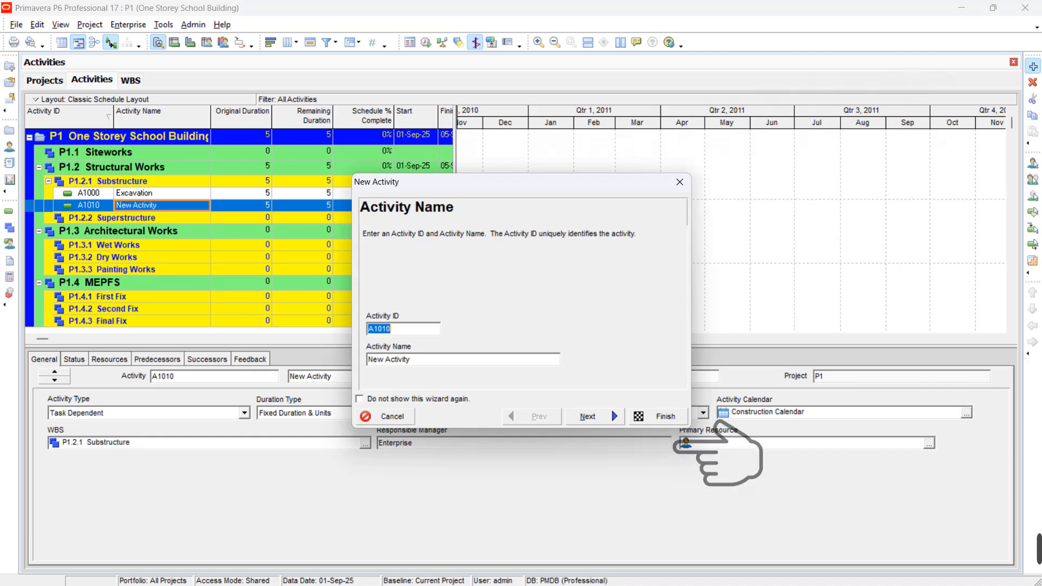
pyautogui.click(663, 417)
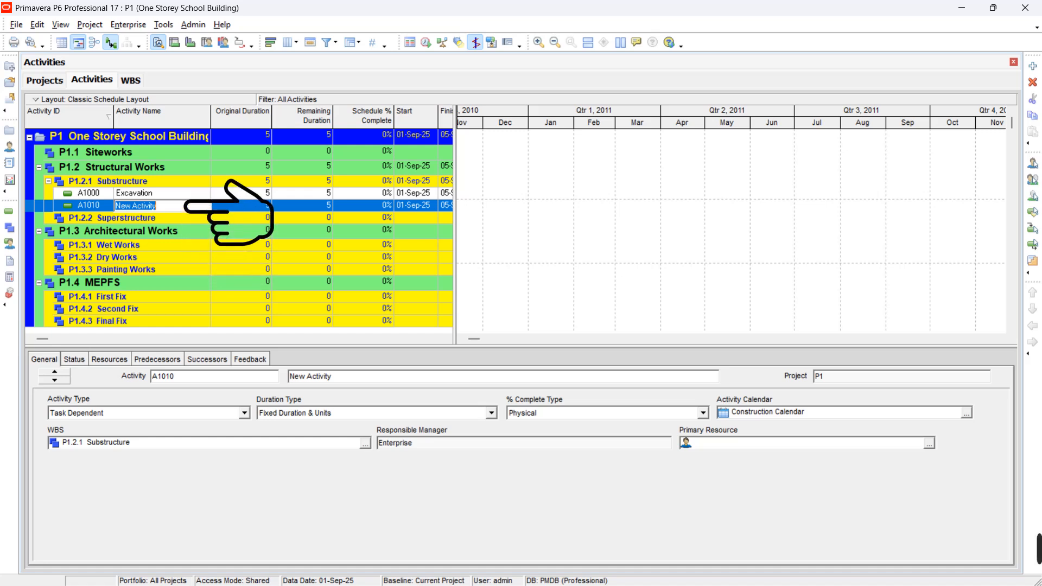
pyautogui.write('Backfilling')
pyautogui.press('Return')
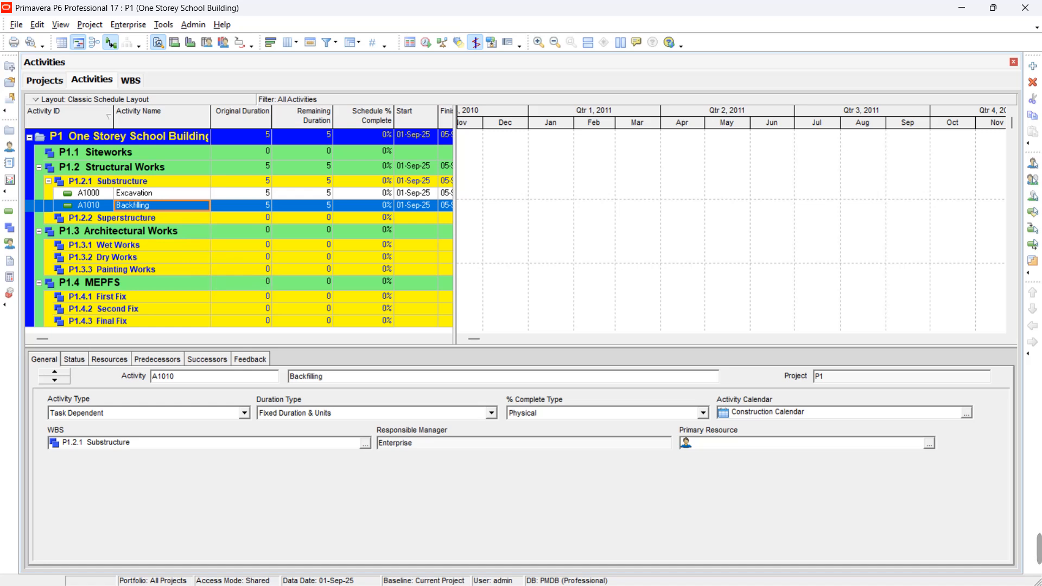
# - Add activities A1020 Gravel Bedding and A1030 Embankment under the Substructure WBS element
pyautogui.click(162, 181)
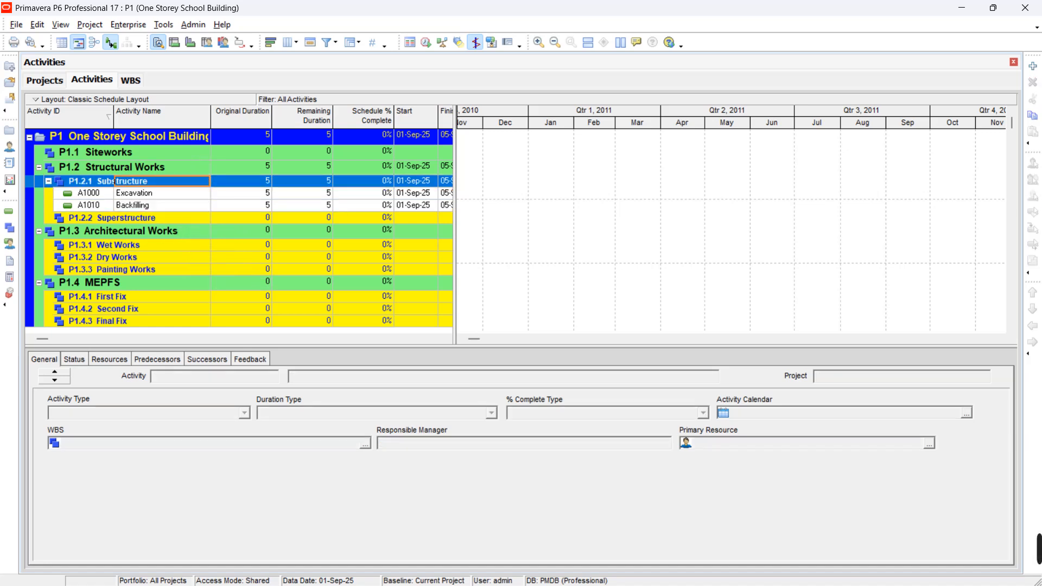
pyautogui.click(1033, 66)
pyautogui.write('Gravel Bedding')
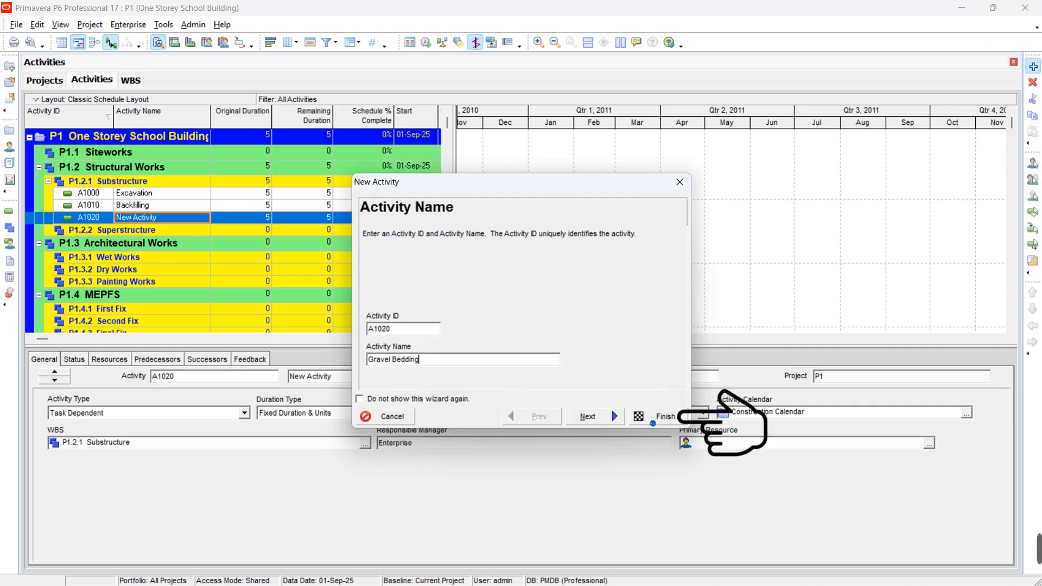
pyautogui.click(661, 417)
pyautogui.click(1033, 66)
pyautogui.write('Embankment')
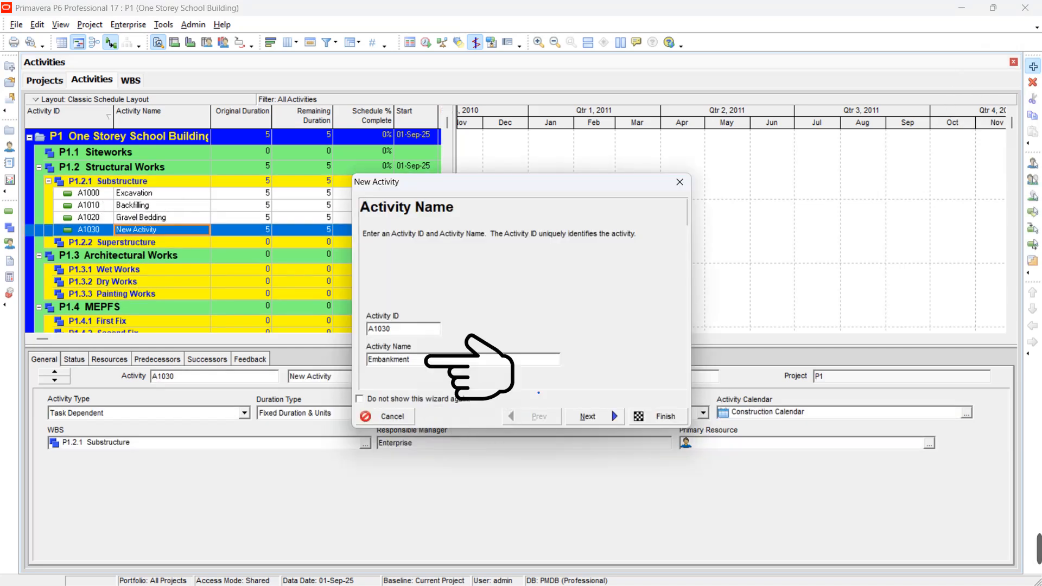
pyautogui.click(661, 416)
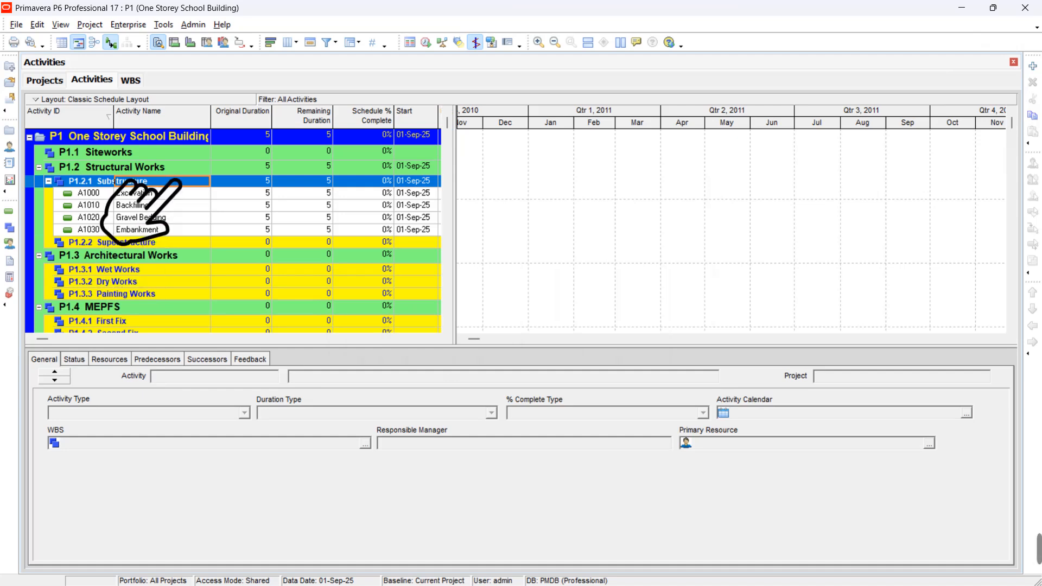
# - Add activity A1040 named Soil Poisoning under the Substructure WBS element
pyautogui.click(1033, 65)
pyautogui.write('Soil Poisoning')
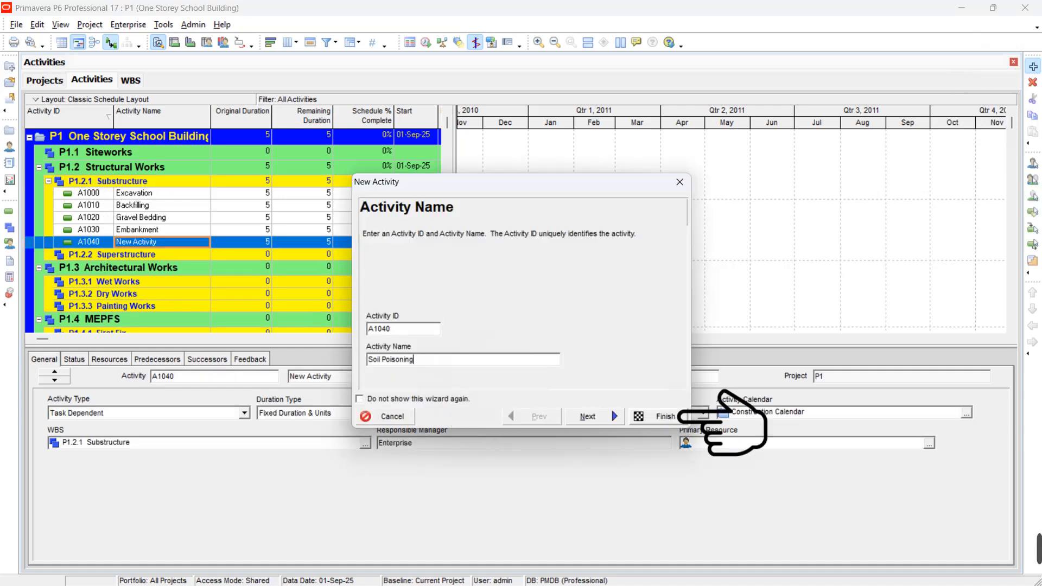
pyautogui.click(661, 417)
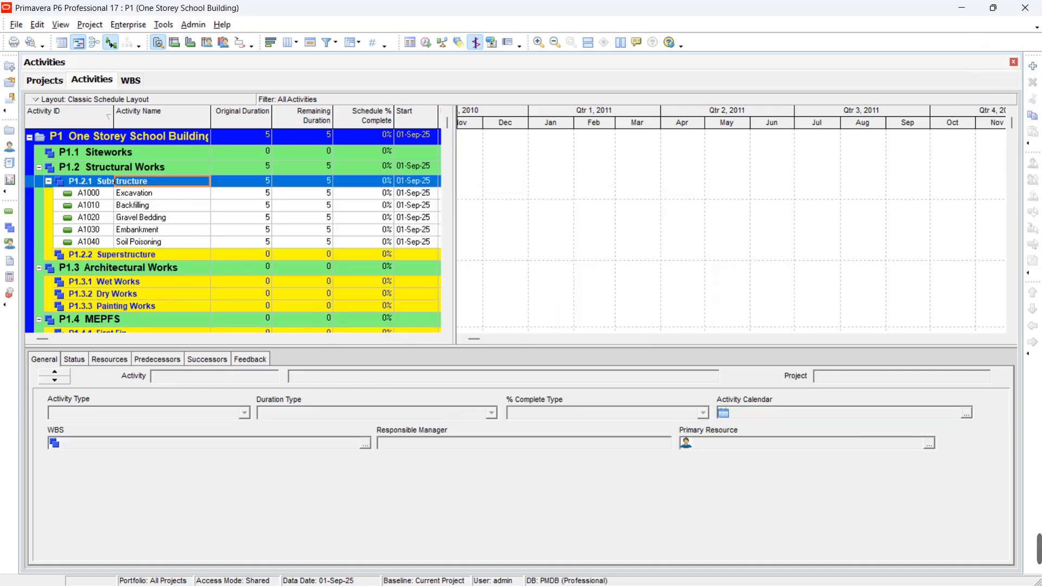
# - Add the child WBS elements Earthworks, TermiteControlWorks, Column and Wall Footing and Footing Tie Beam under Substructure
pyautogui.click(158, 42)
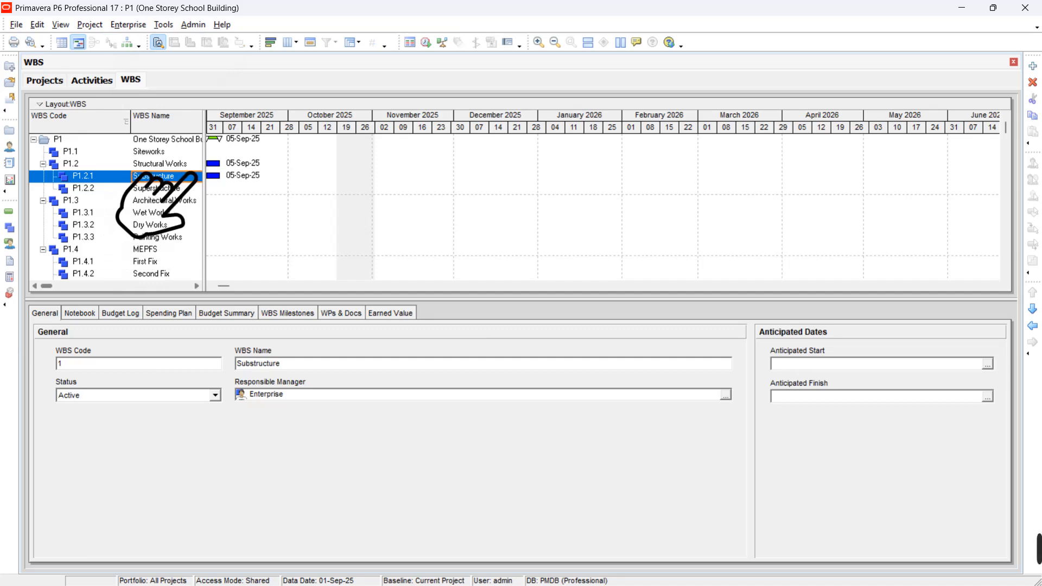
pyautogui.click(1033, 66)
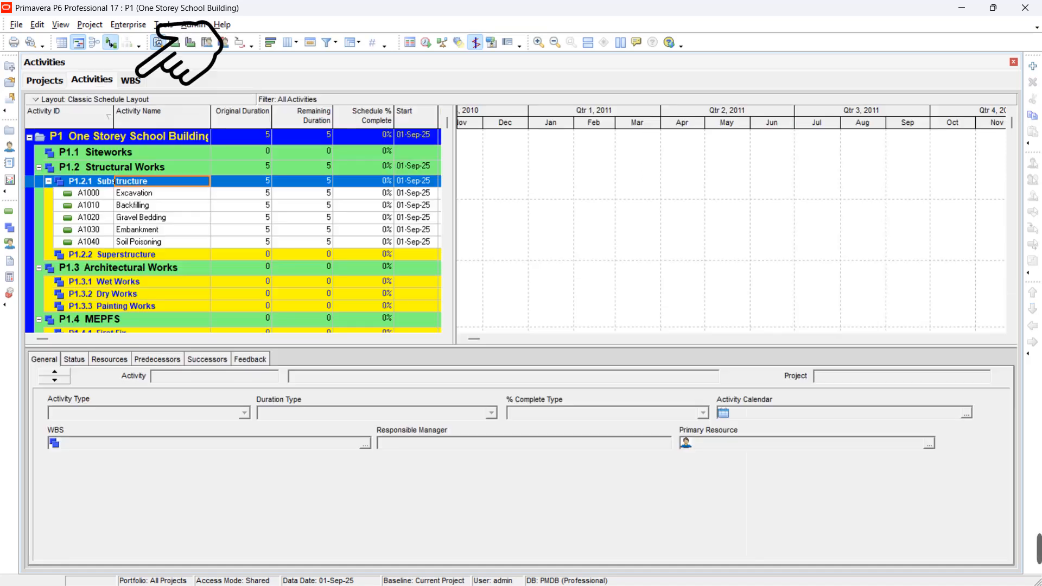
pyautogui.click(130, 80)
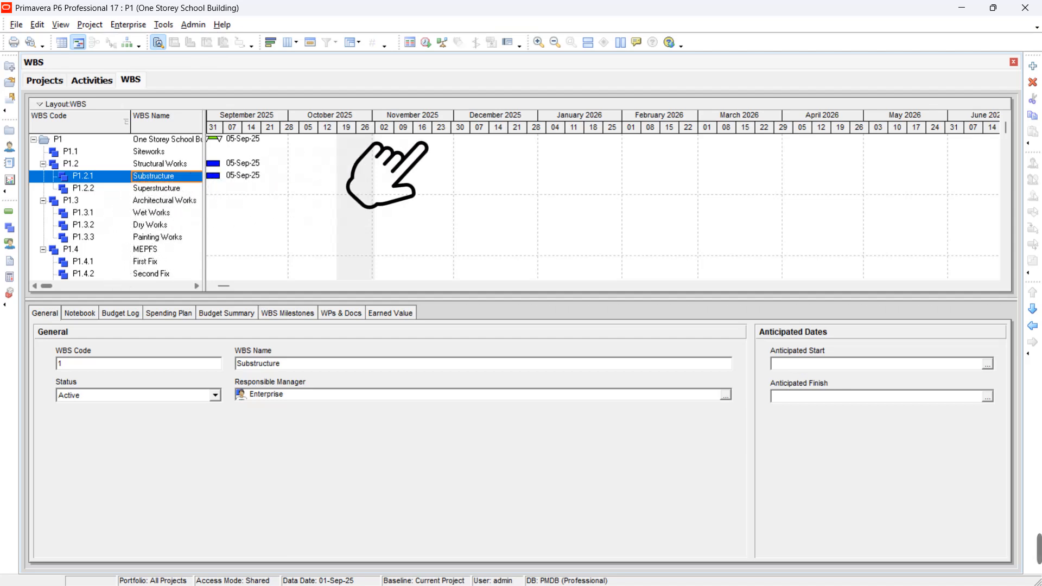
pyautogui.click(1033, 66)
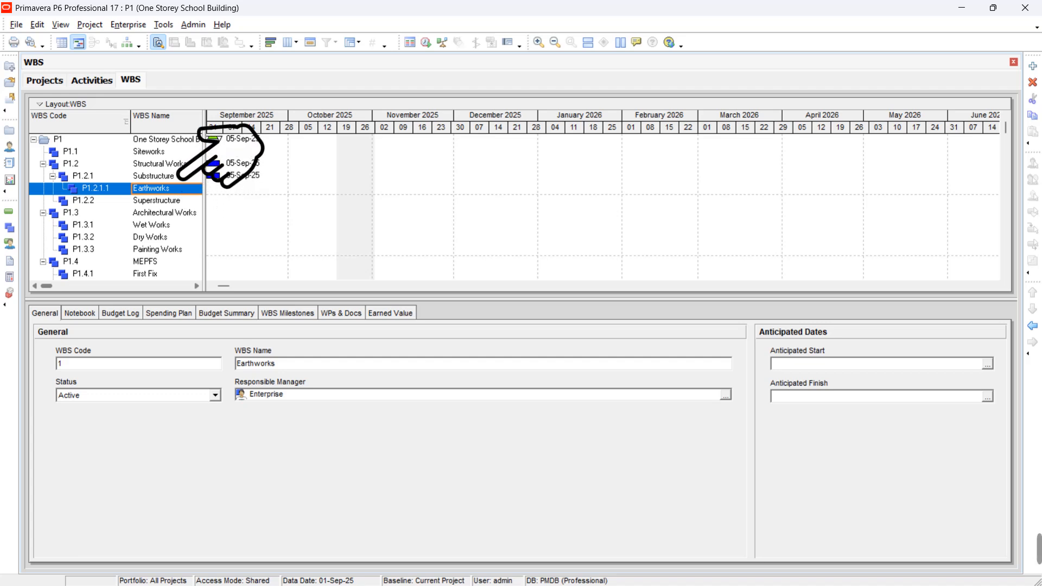
pyautogui.click(178, 176)
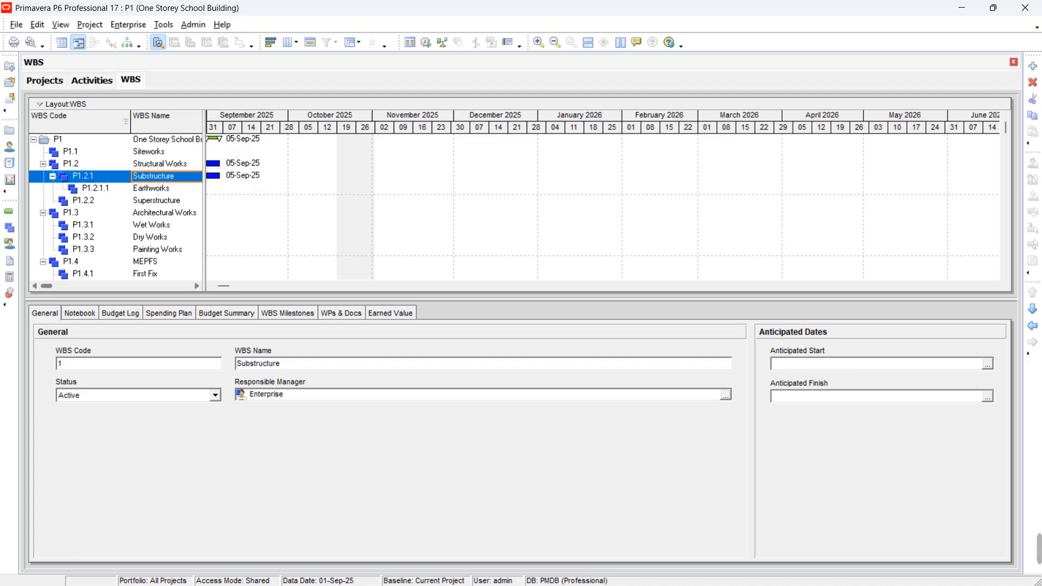
pyautogui.click(1033, 65)
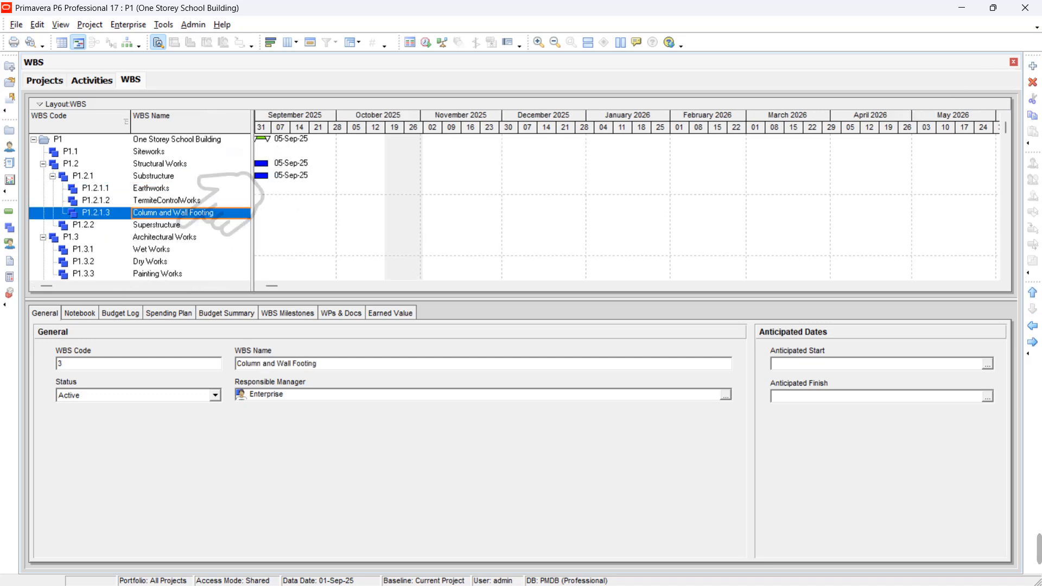
pyautogui.click(154, 176)
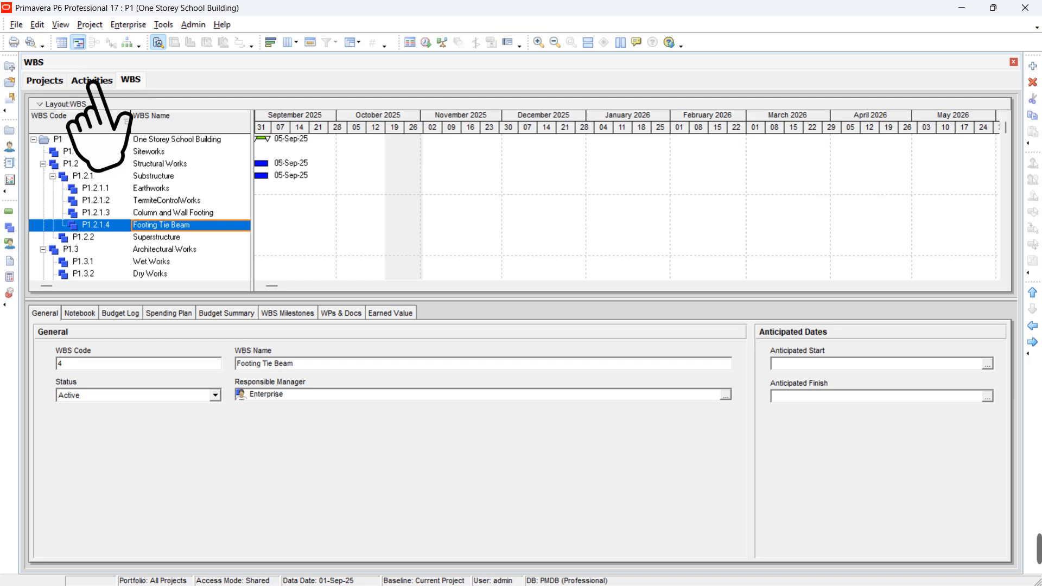
# - Rename activity A1040 in the activity list as Soil Poisoning and select the Excavation activity
pyautogui.click(92, 80)
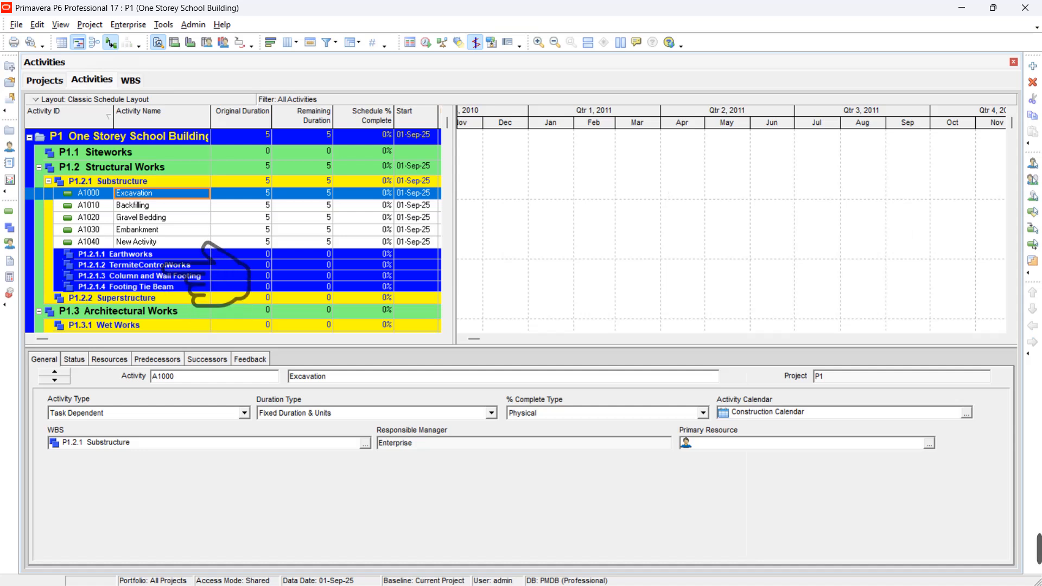
pyautogui.click(136, 241)
pyautogui.write('Soil Poisoning')
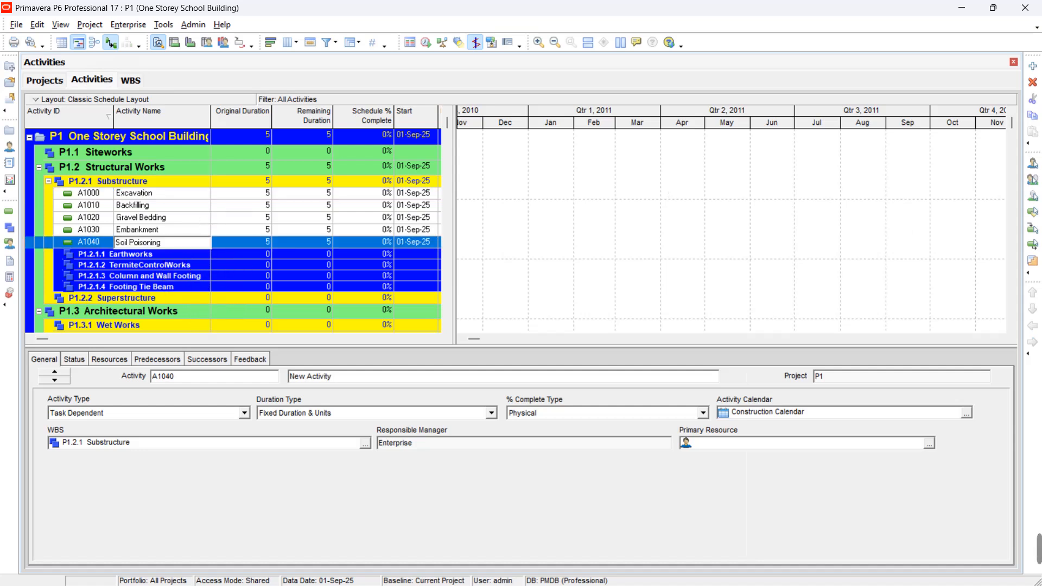
pyautogui.click(161, 193)
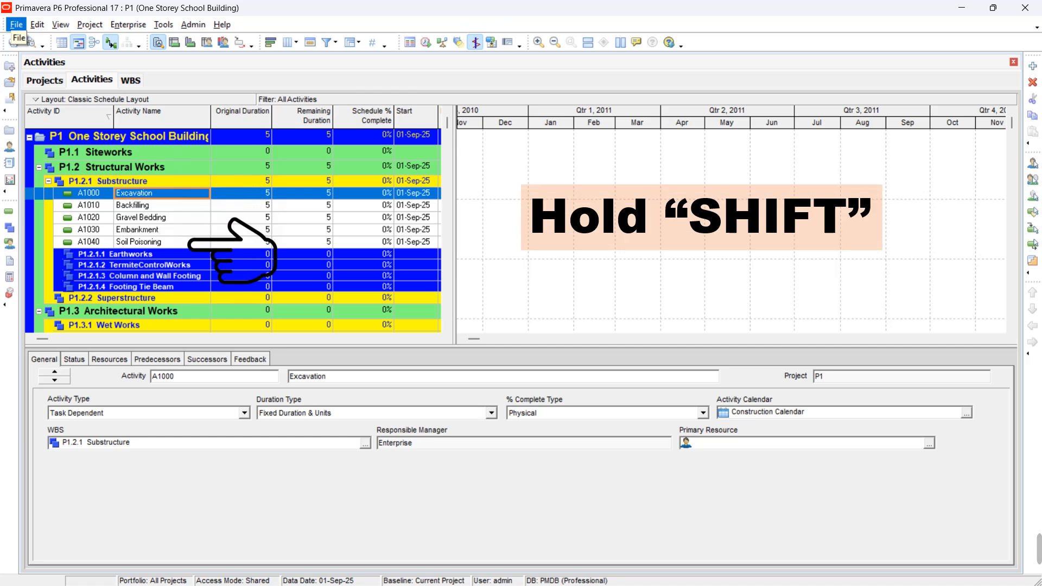
# - Move activities A1000 Excavation through A1040 Soil Poisoning together into the Earthworks WBS element
pyautogui.keyDown('shift'); pyautogui.click(161, 242); pyautogui.keyUp('shift')
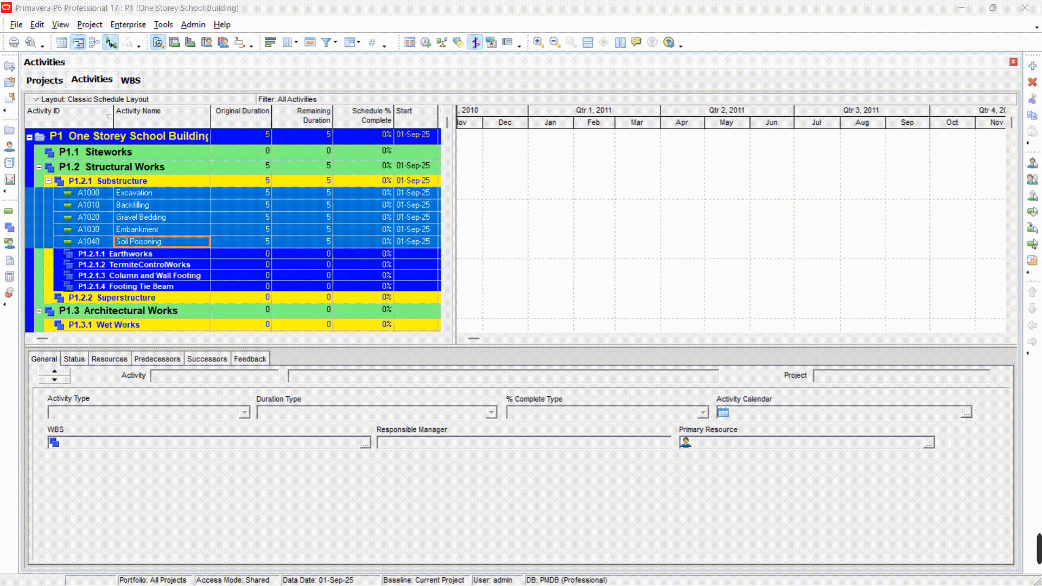
pyautogui.click(90, 193)
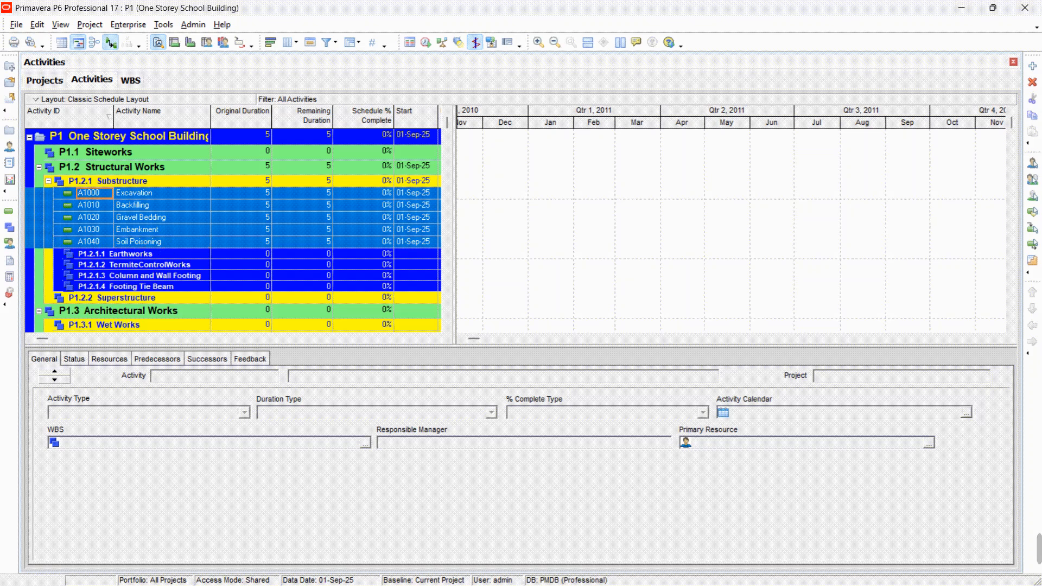
pyautogui.moveTo(28, 203); pyautogui.dragTo(124, 254)
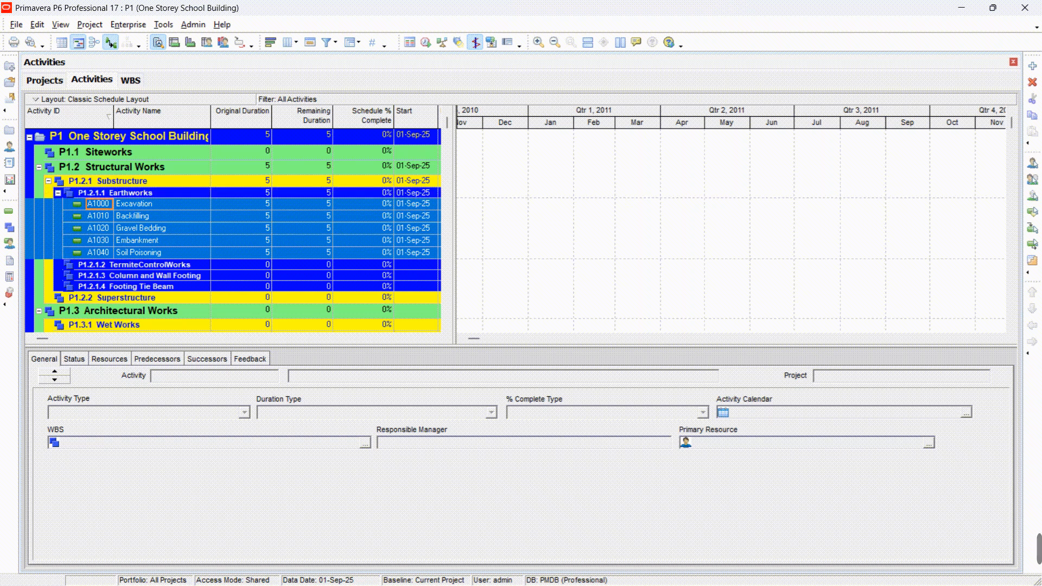
# - Move activity A1040 Soil Poisoning out of Earthworks into the TermiteControlWorks WBS element
pyautogui.click(123, 254)
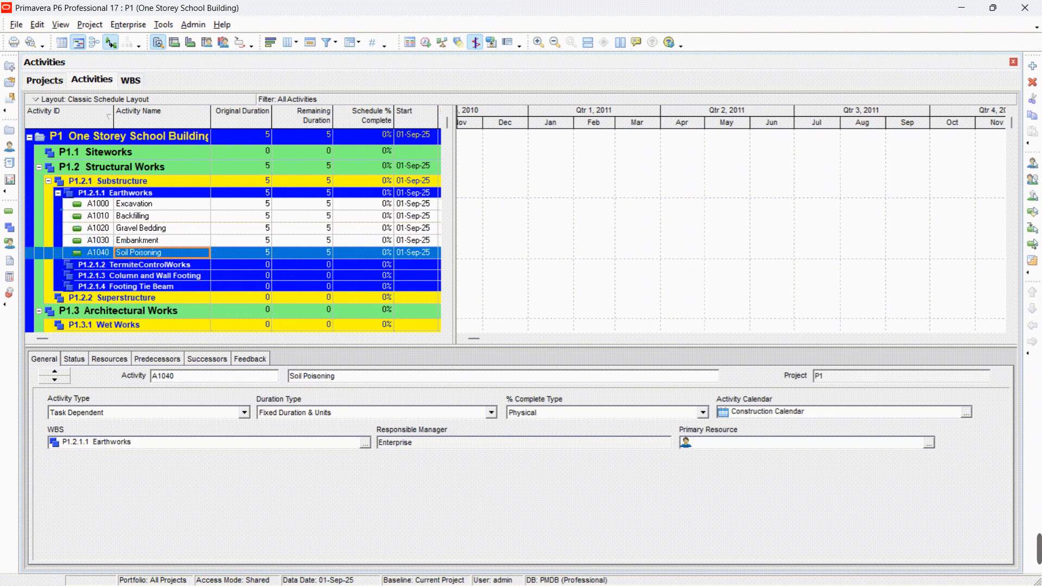
pyautogui.click(58, 193)
pyautogui.click(58, 193)
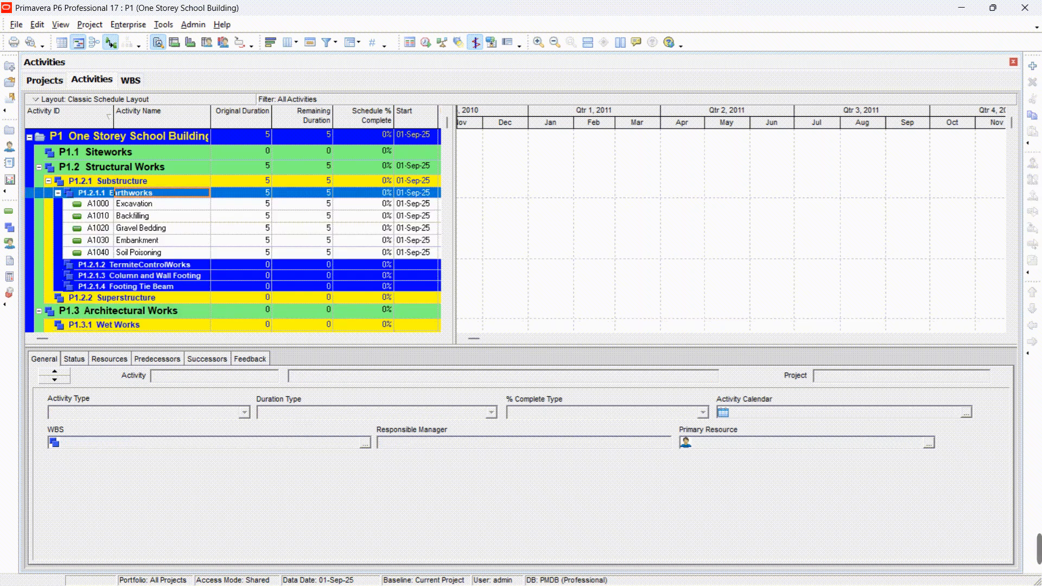
pyautogui.click(58, 194)
pyautogui.click(58, 194)
pyautogui.moveTo(111, 193); pyautogui.dragTo(161, 253)
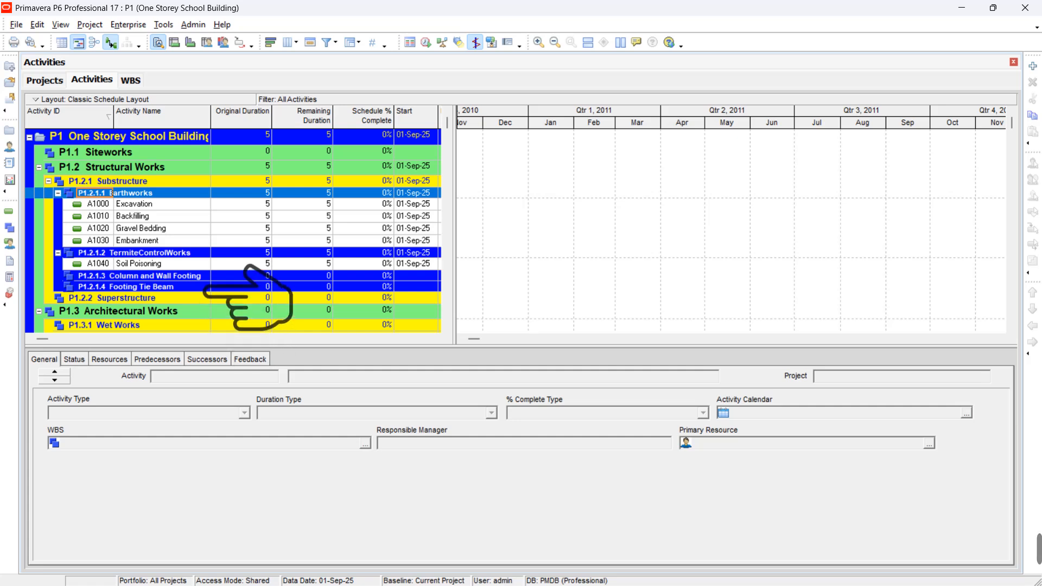
# - Add activities A1050 Rebar Works and A1060 Concreting Works under the Column and Wall Footing WBS element
pyautogui.click(111, 276)
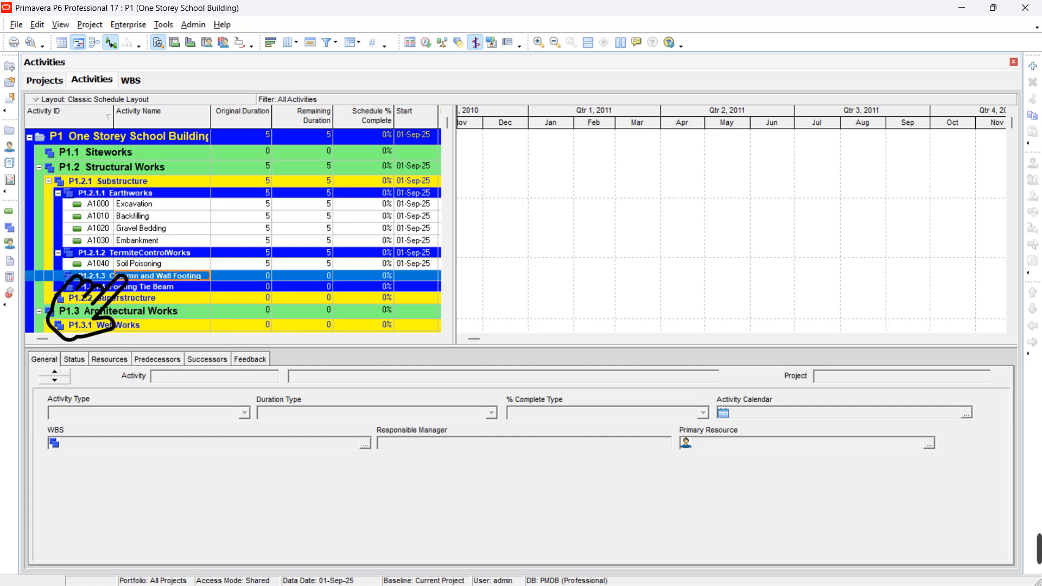
pyautogui.click(1033, 66)
pyautogui.write('Rebar Works')
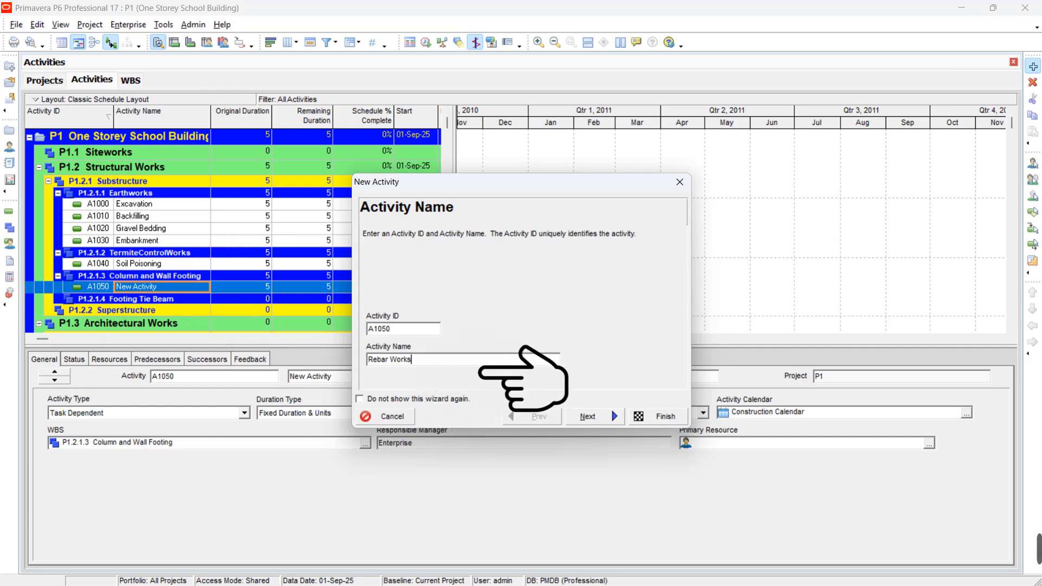
pyautogui.click(666, 416)
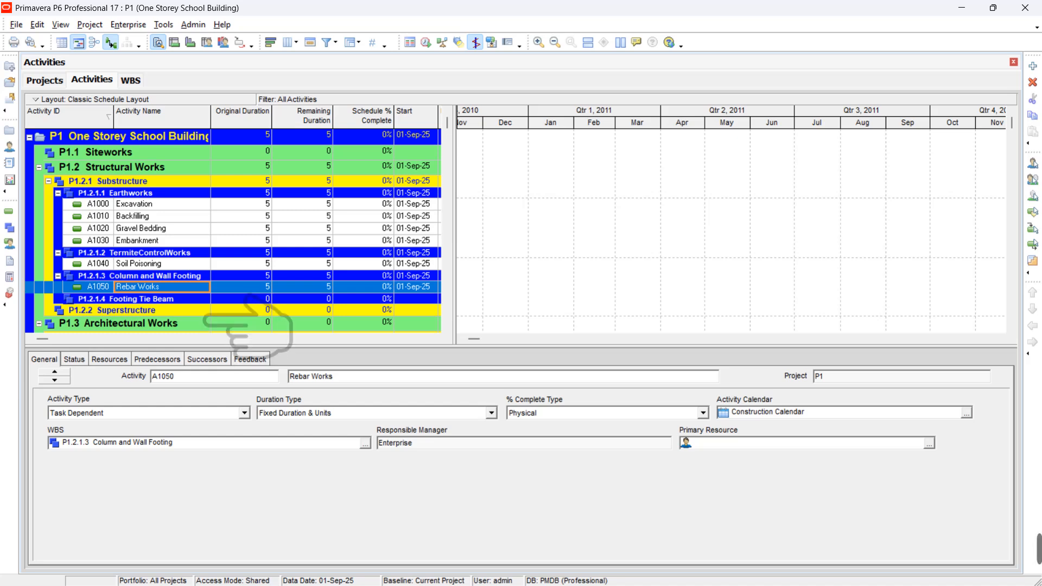
pyautogui.click(200, 276)
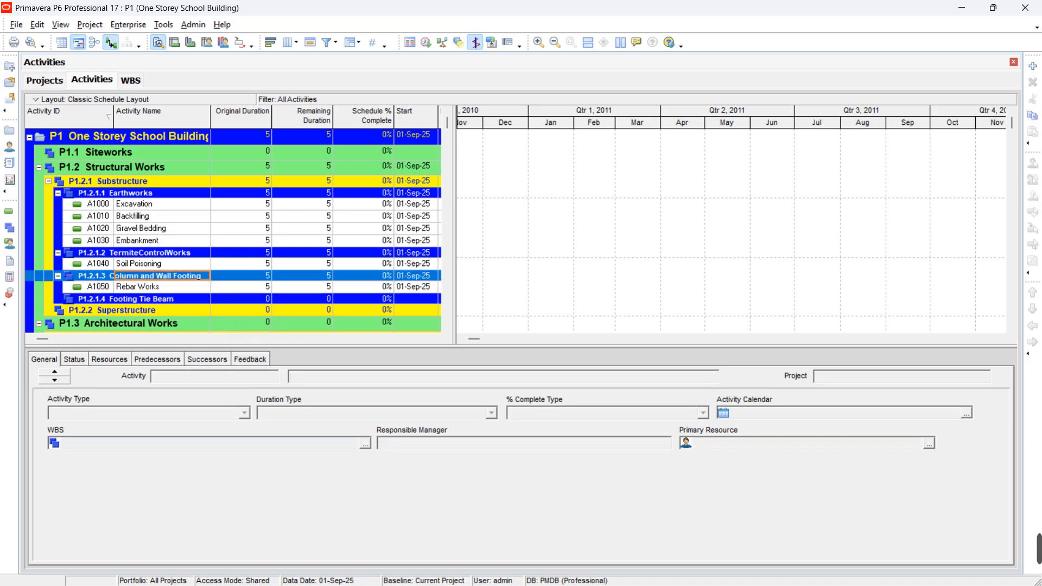
pyautogui.click(1033, 66)
pyautogui.write('Concreting Works')
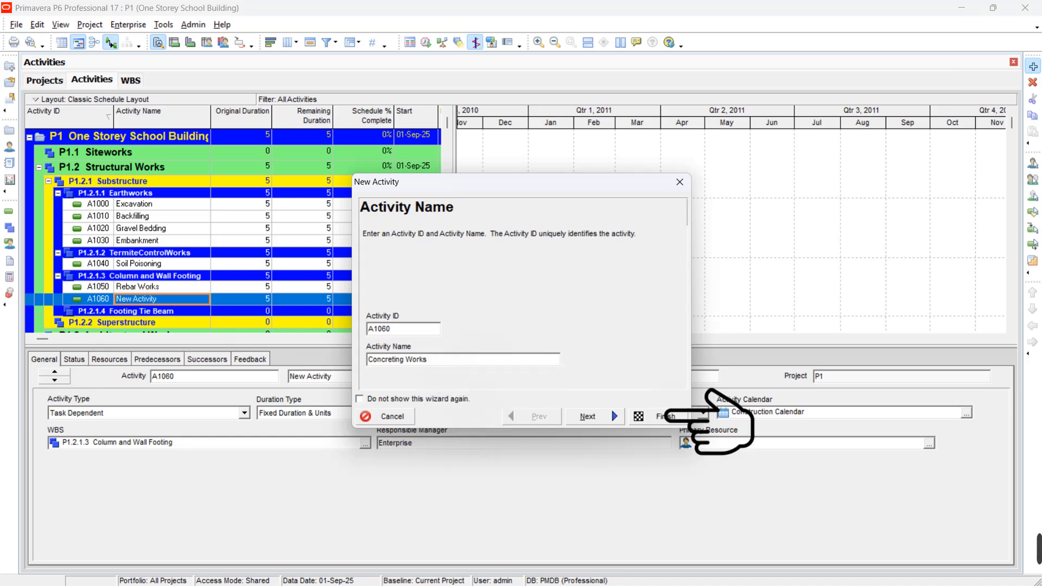
pyautogui.click(665, 416)
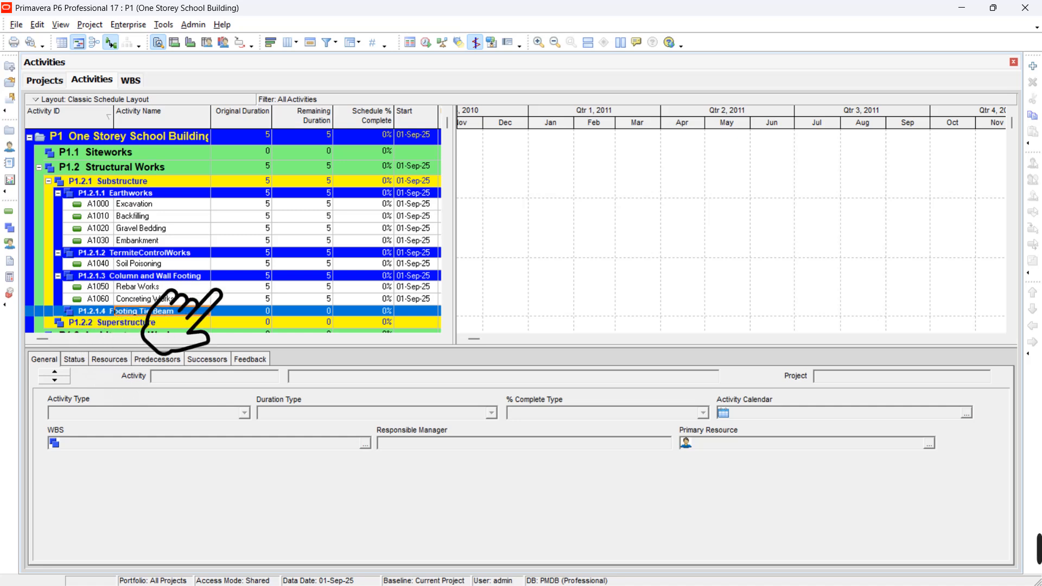
# - Add activities A1070 Rebar Works, A1080 Formworks and A1090 Concreting Works under the Footing Tie Beam WBS element
pyautogui.click(1032, 65)
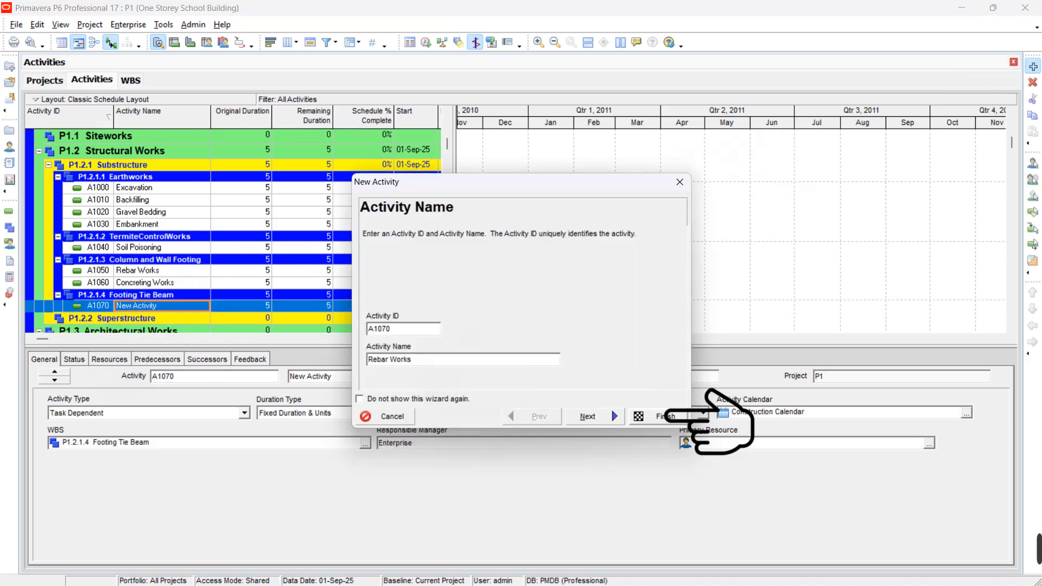
pyautogui.click(667, 416)
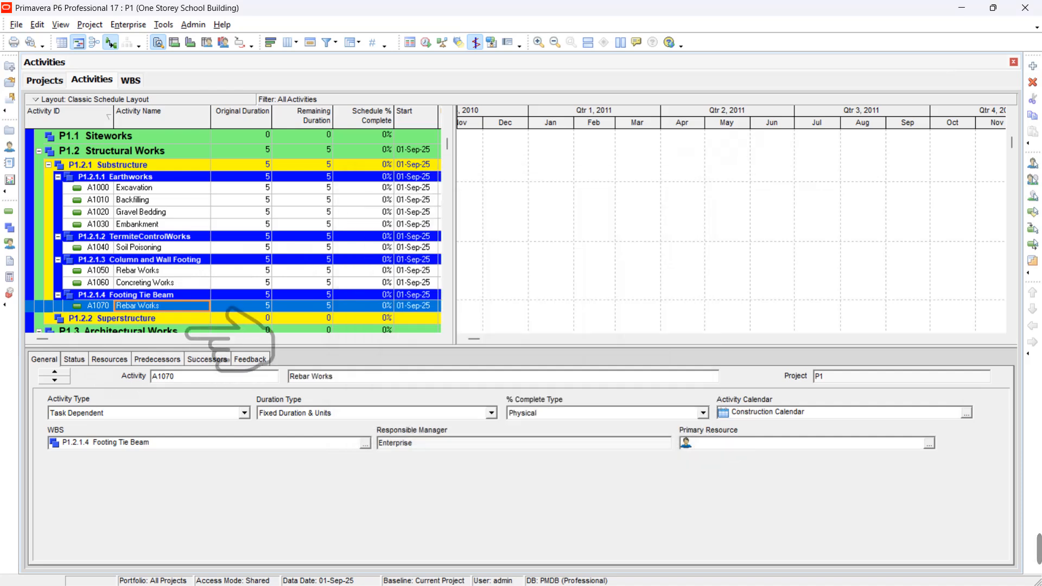
pyautogui.click(114, 295)
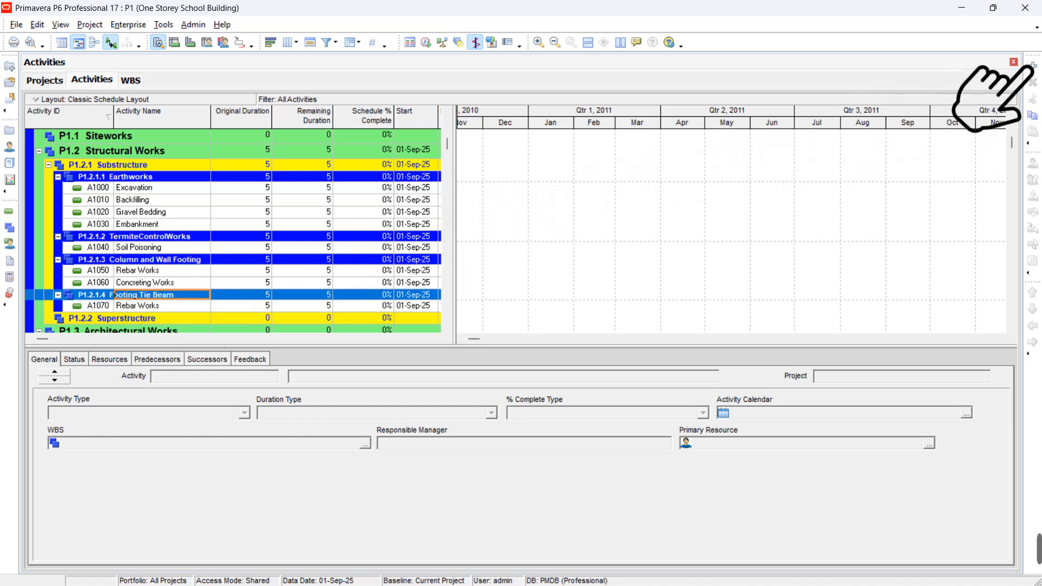
pyautogui.click(1031, 67)
pyautogui.write('Formworks')
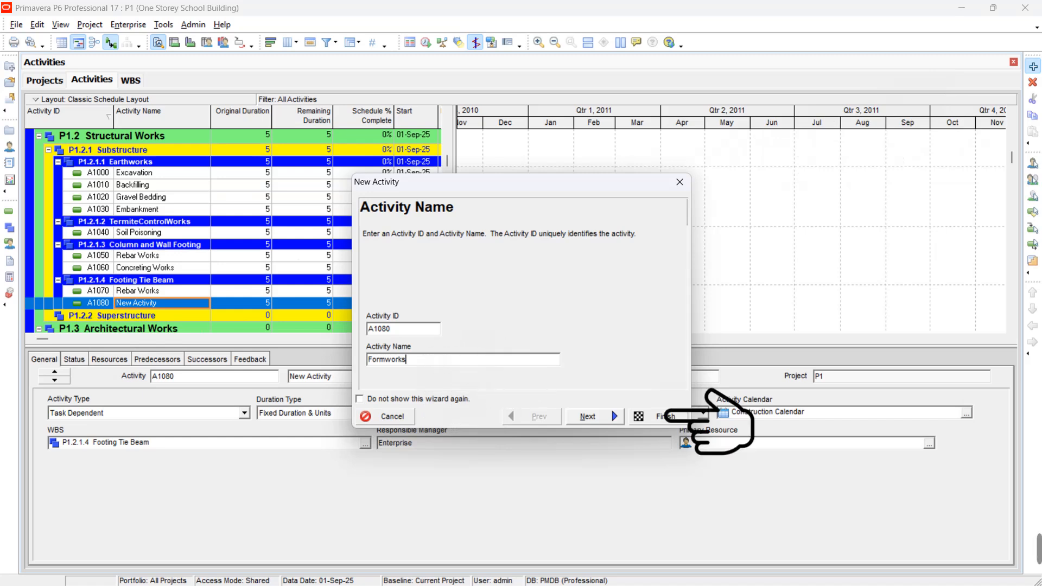
pyautogui.click(667, 416)
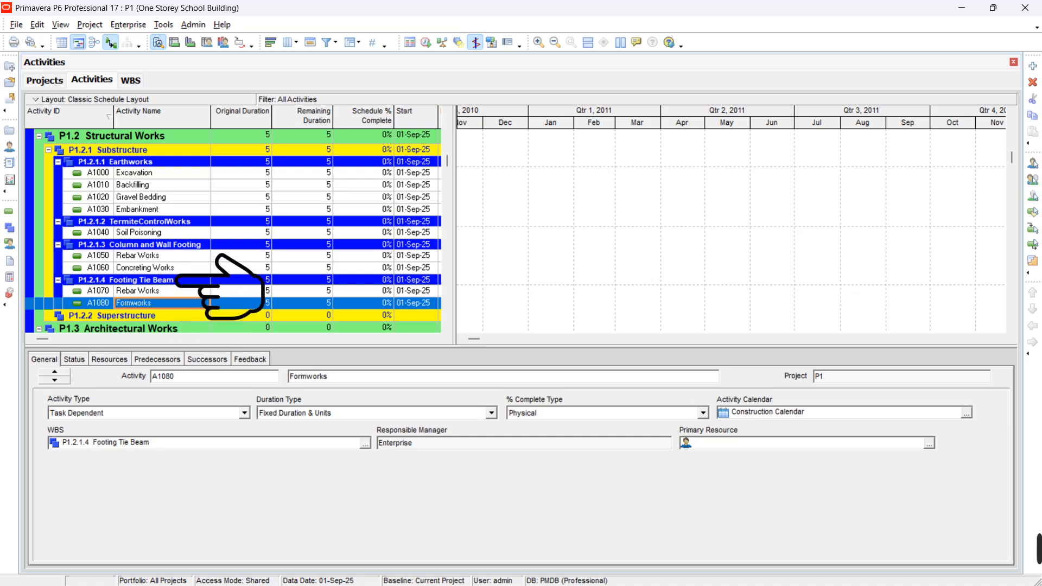
pyautogui.click(179, 280)
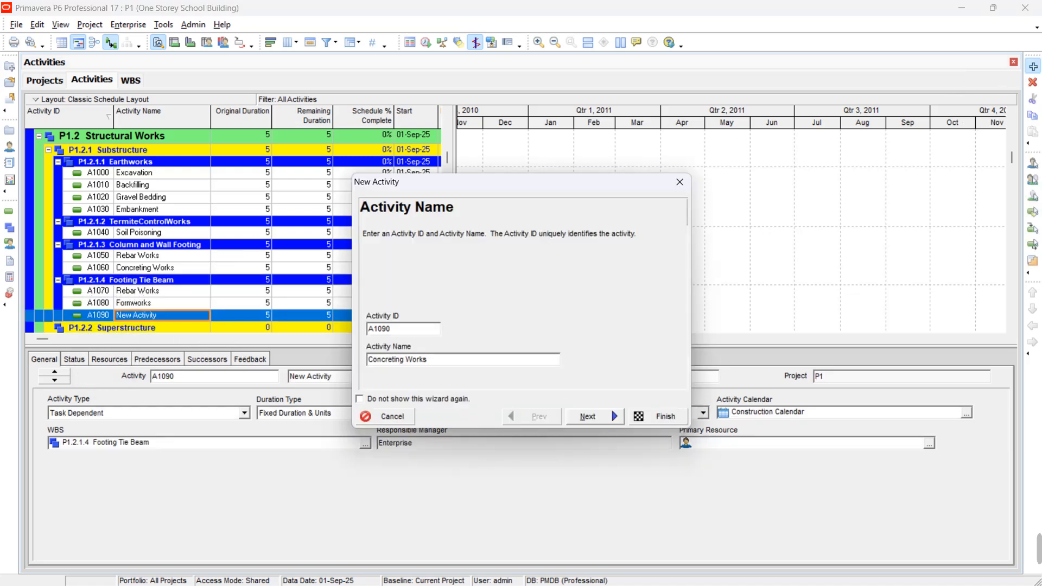
pyautogui.click(651, 415)
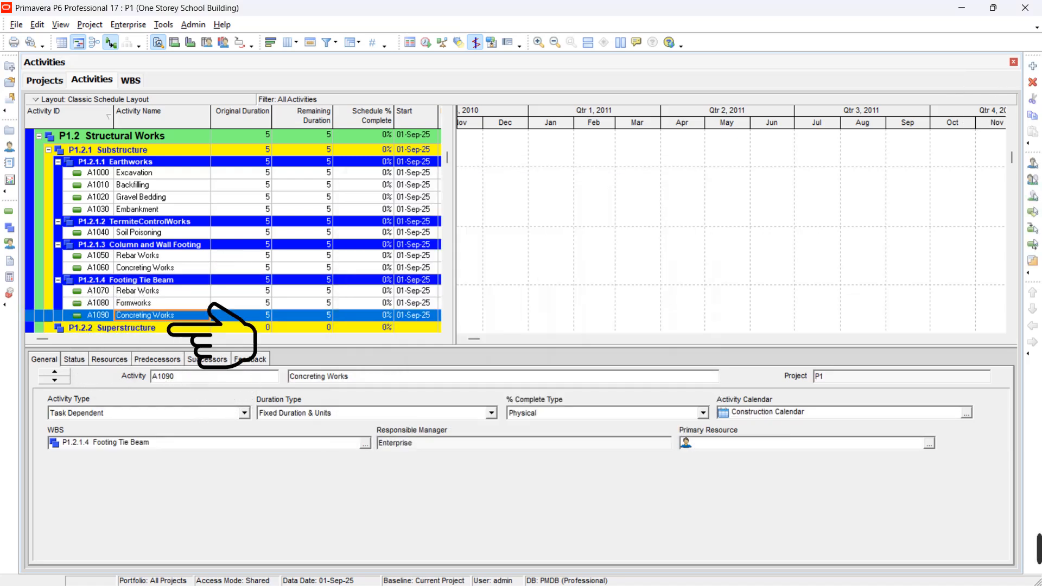